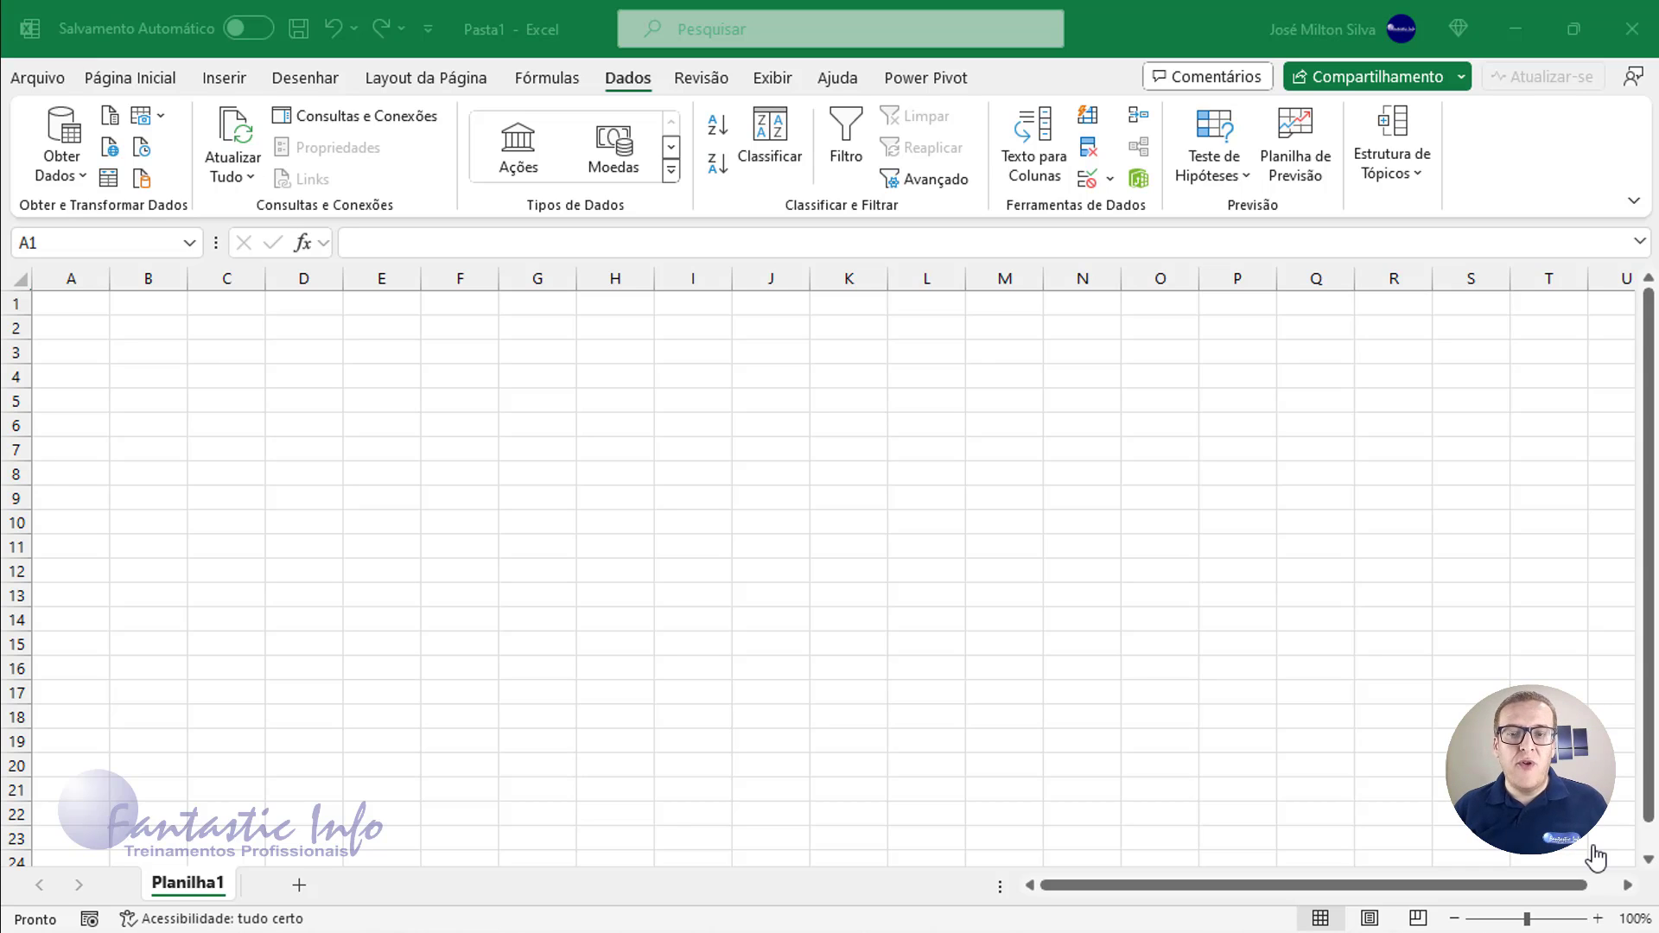
Activate the blank Pasta1 workbook and switch to the Página Inicial tab.
left_click(113, 96)
left_click(127, 87)
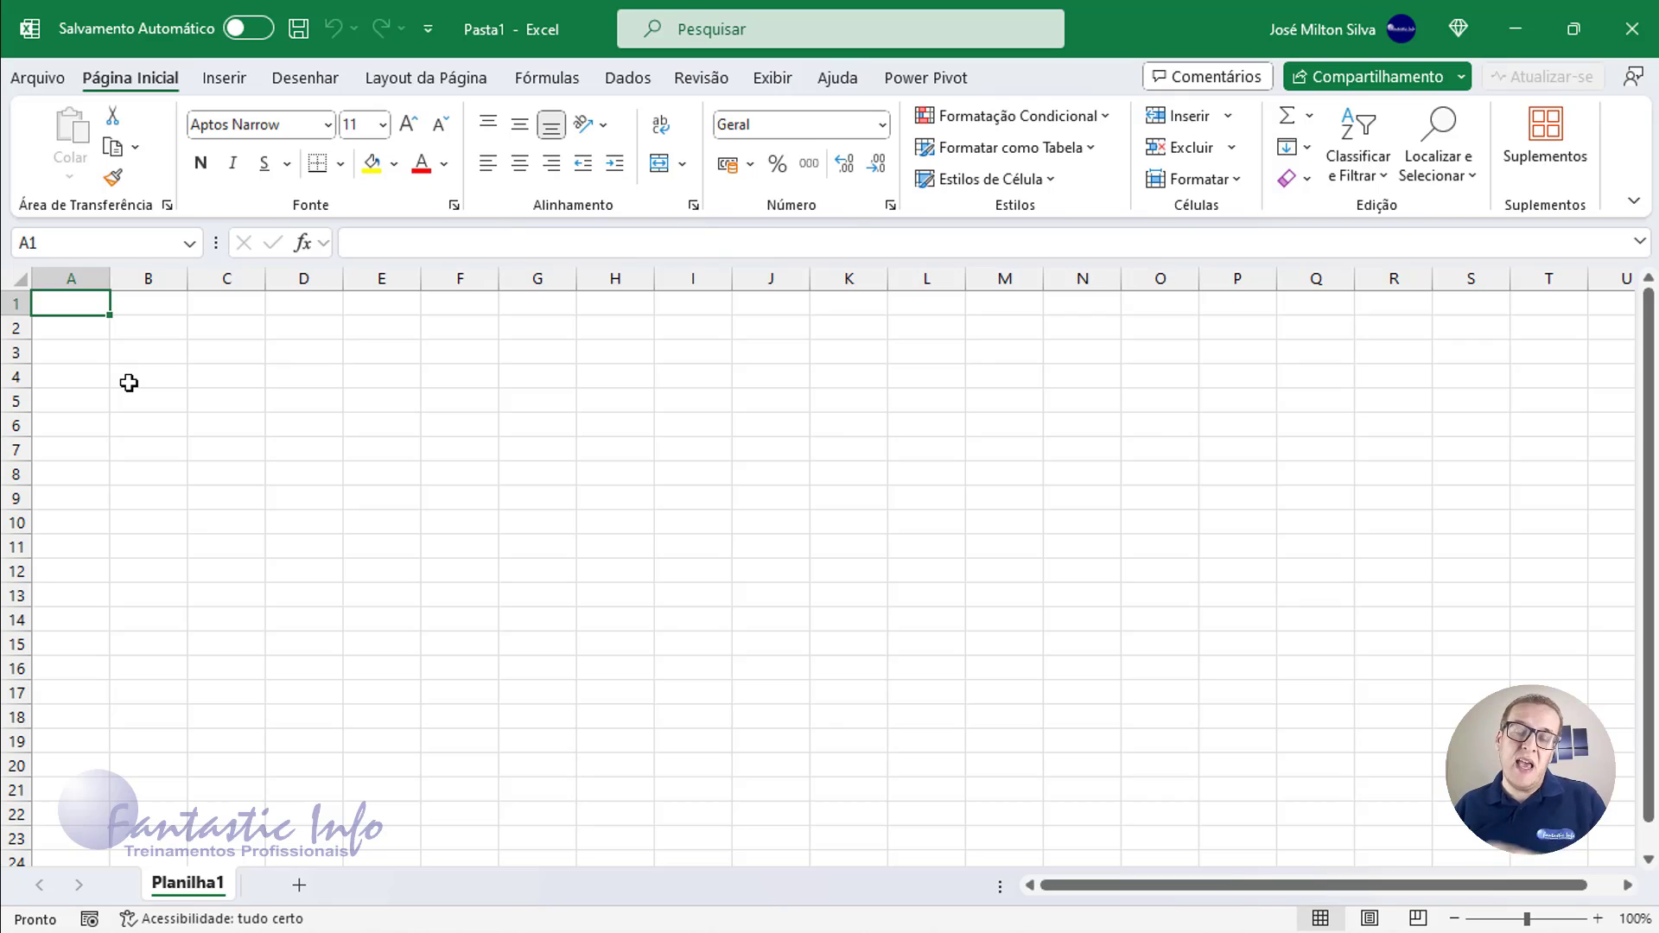
Open the Dados tab's Da Imagem menu to import from a file or the clipboard.
left_click(627, 78)
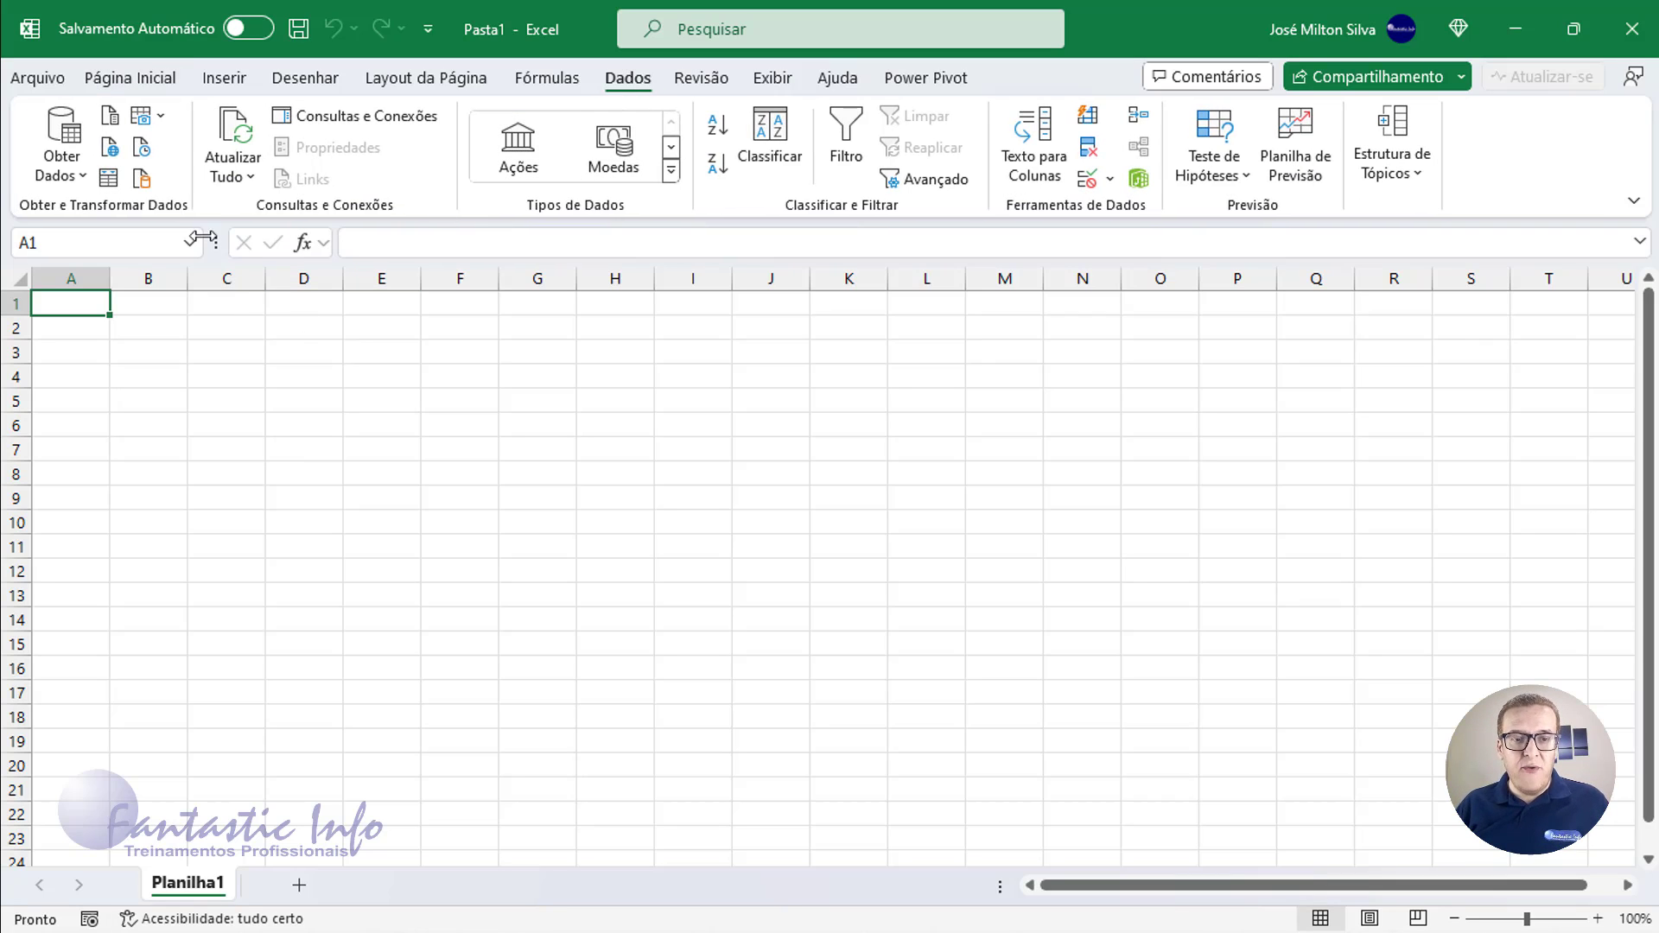
left_click(138, 214)
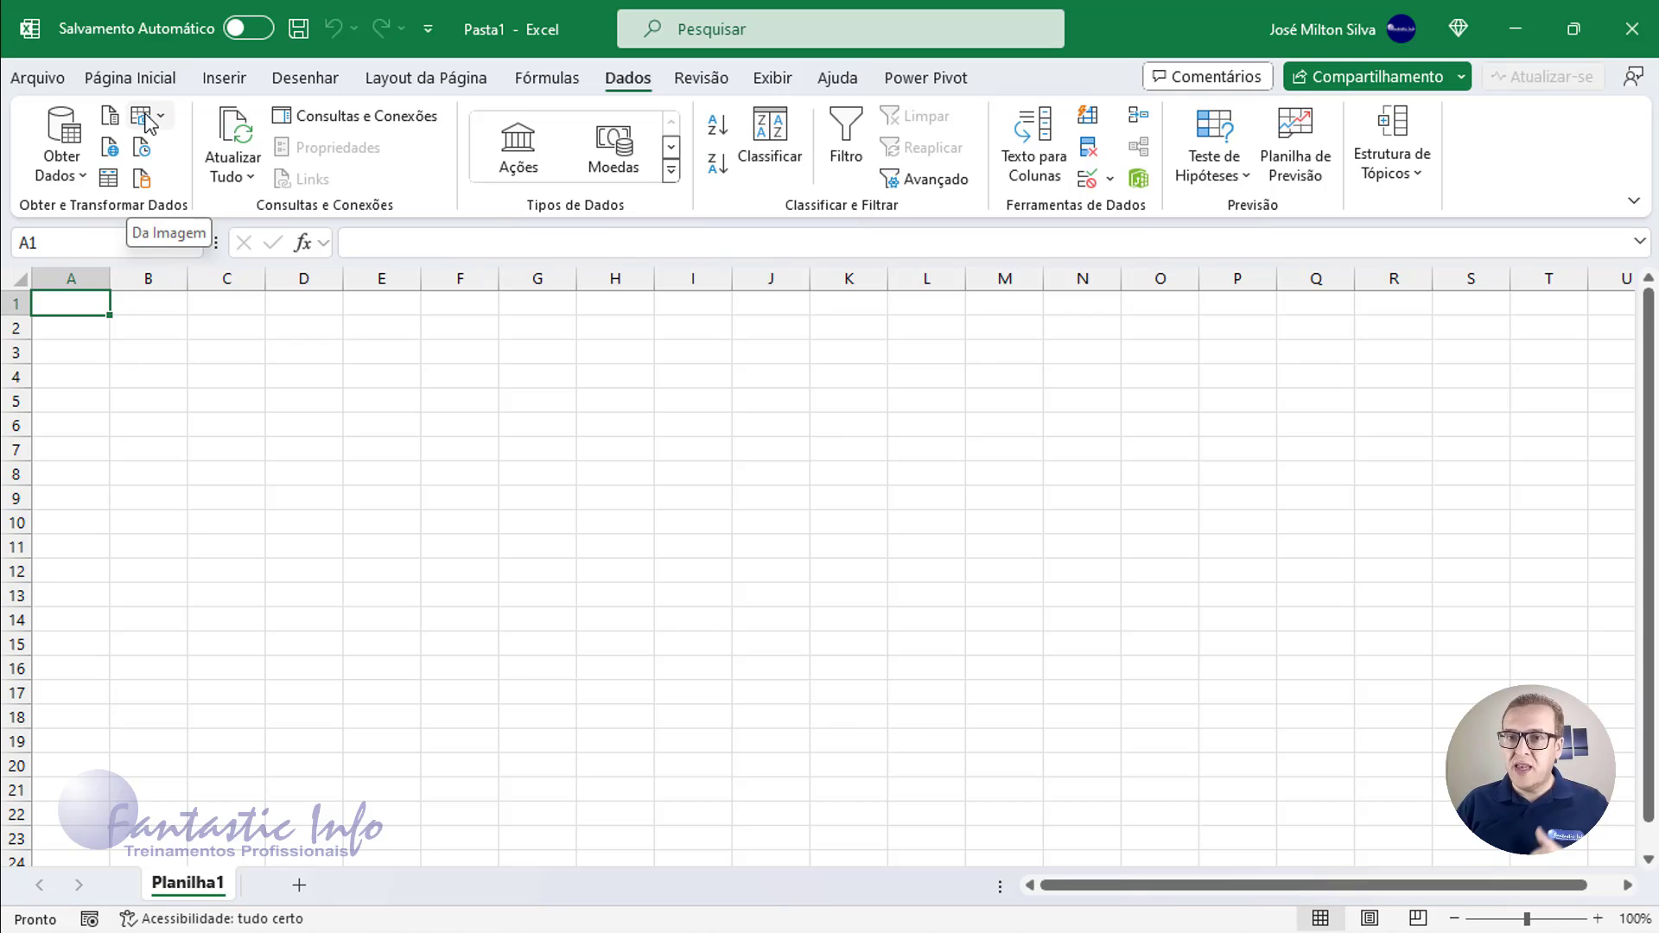
left_click(162, 118)
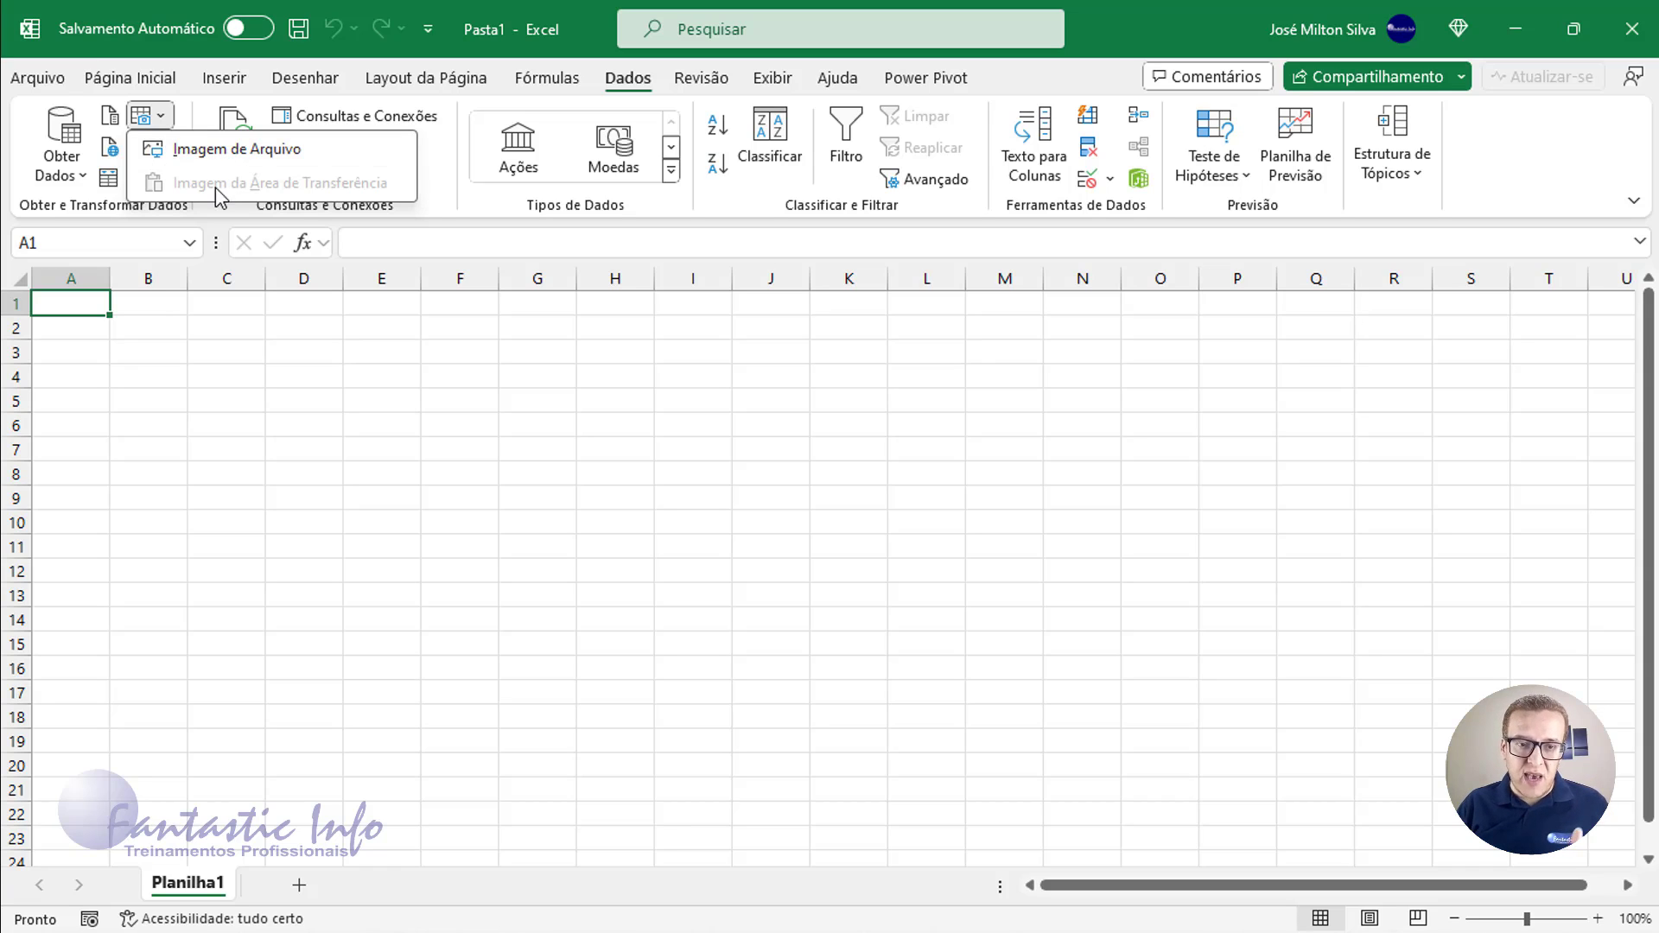
Choose Imagem de Arquivo, enlarge the Inserir Imagem dialog and show files as Ícones extra grandes.
left_click(253, 162)
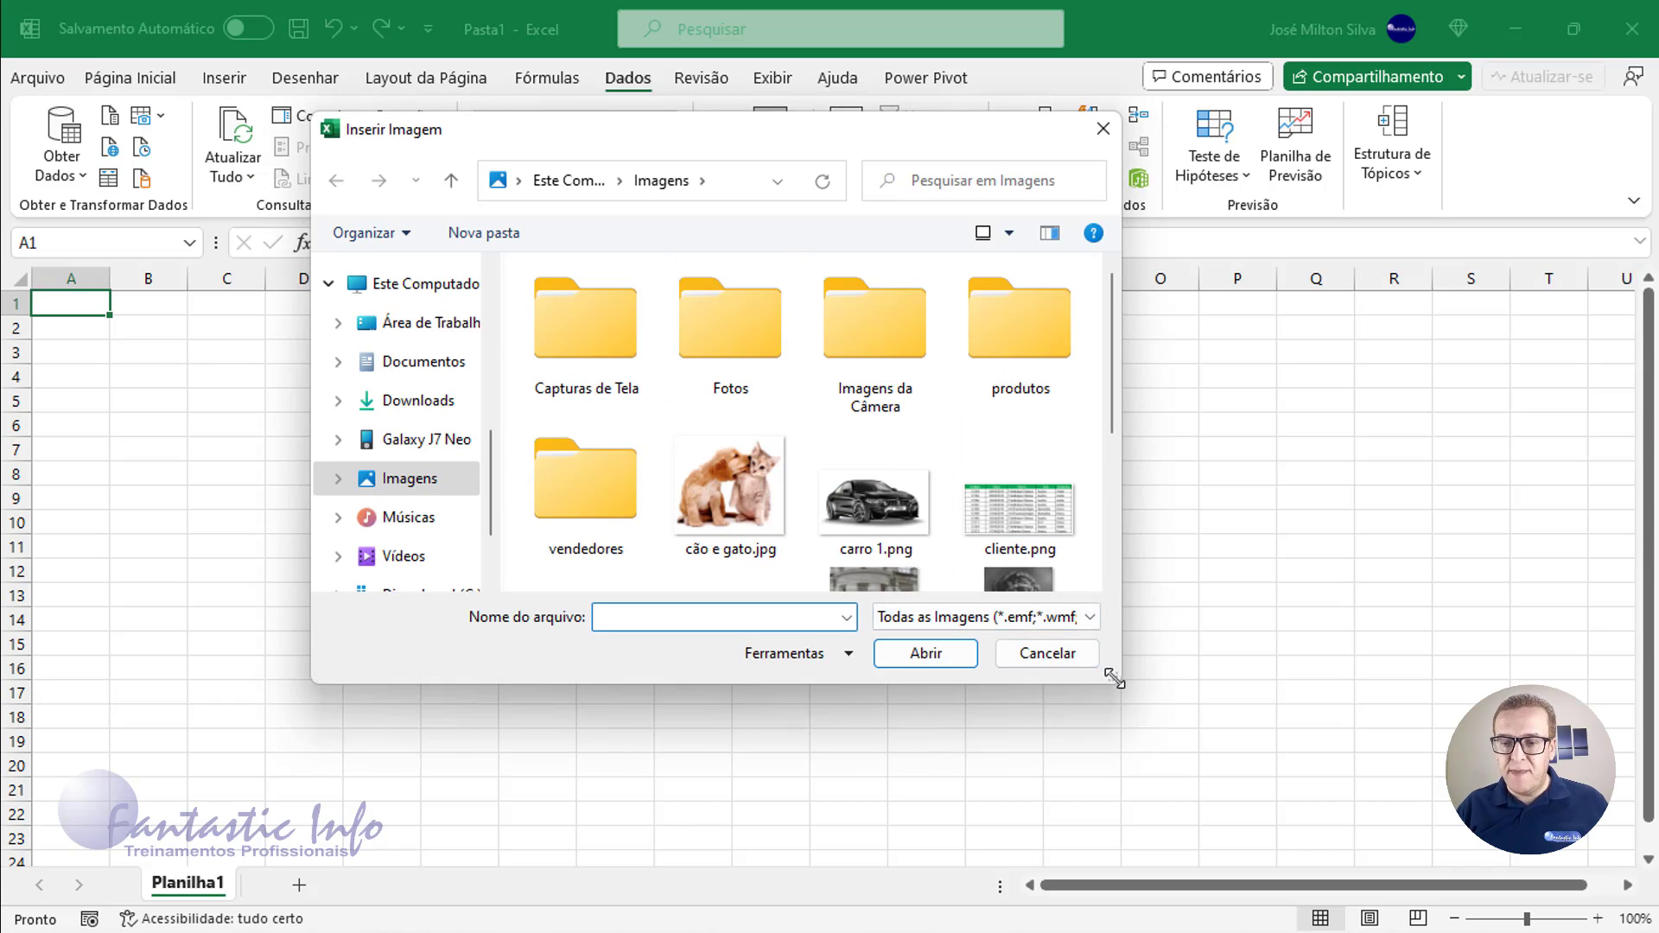
left_click_drag(1115, 672, 1238, 778)
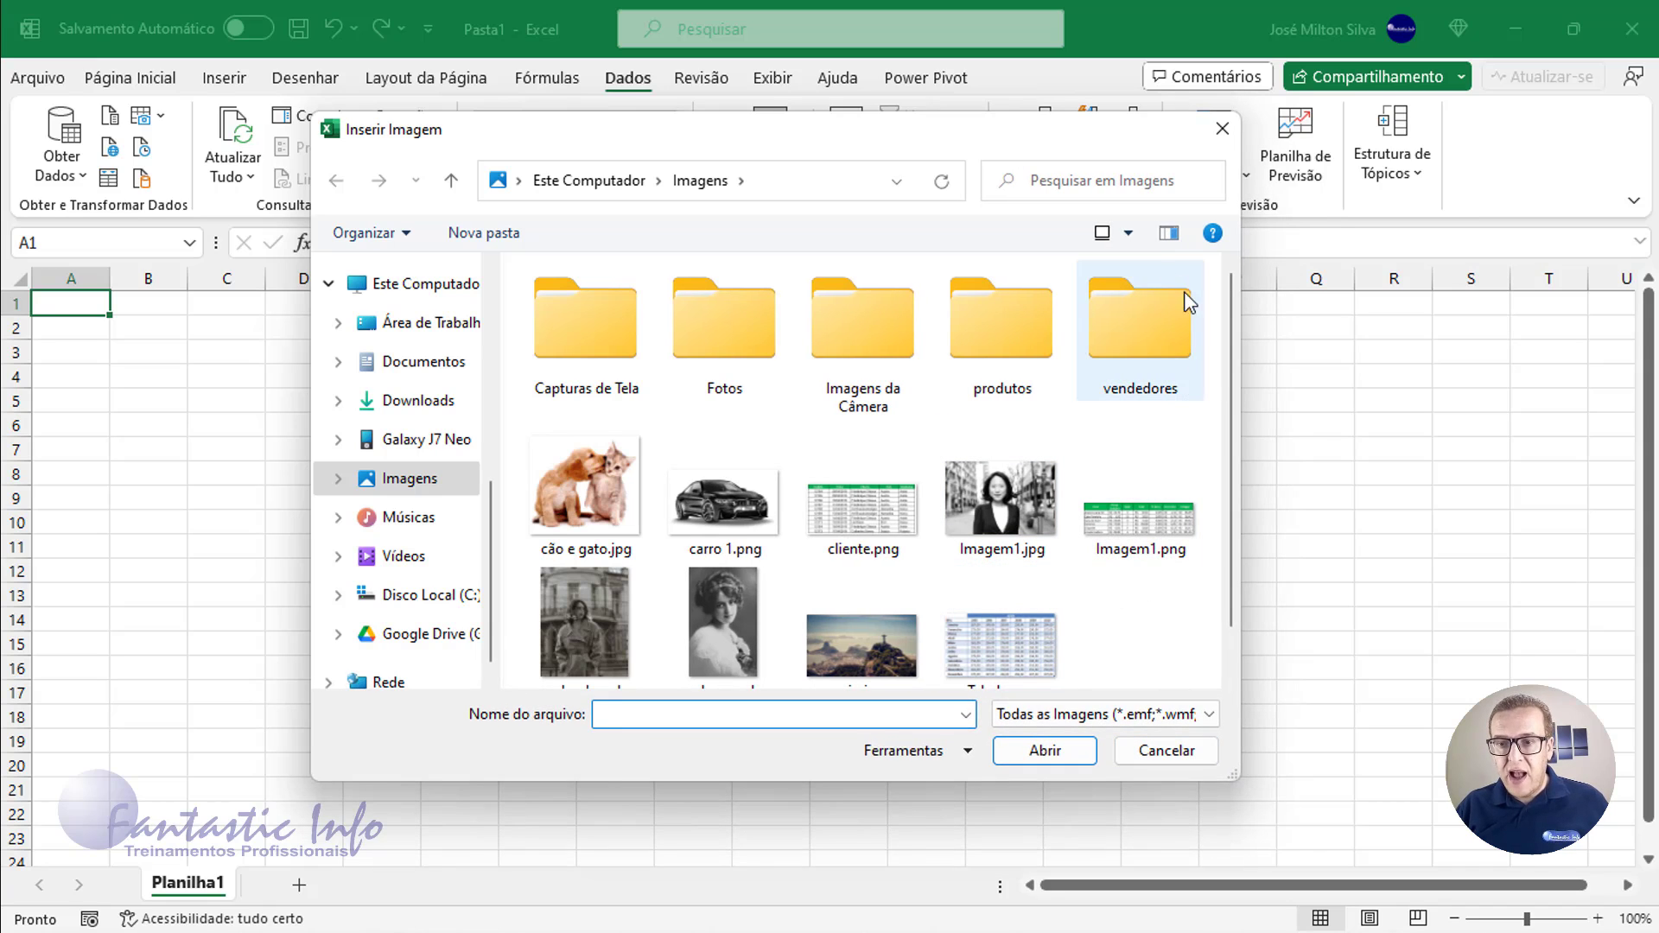
left_click(1128, 234)
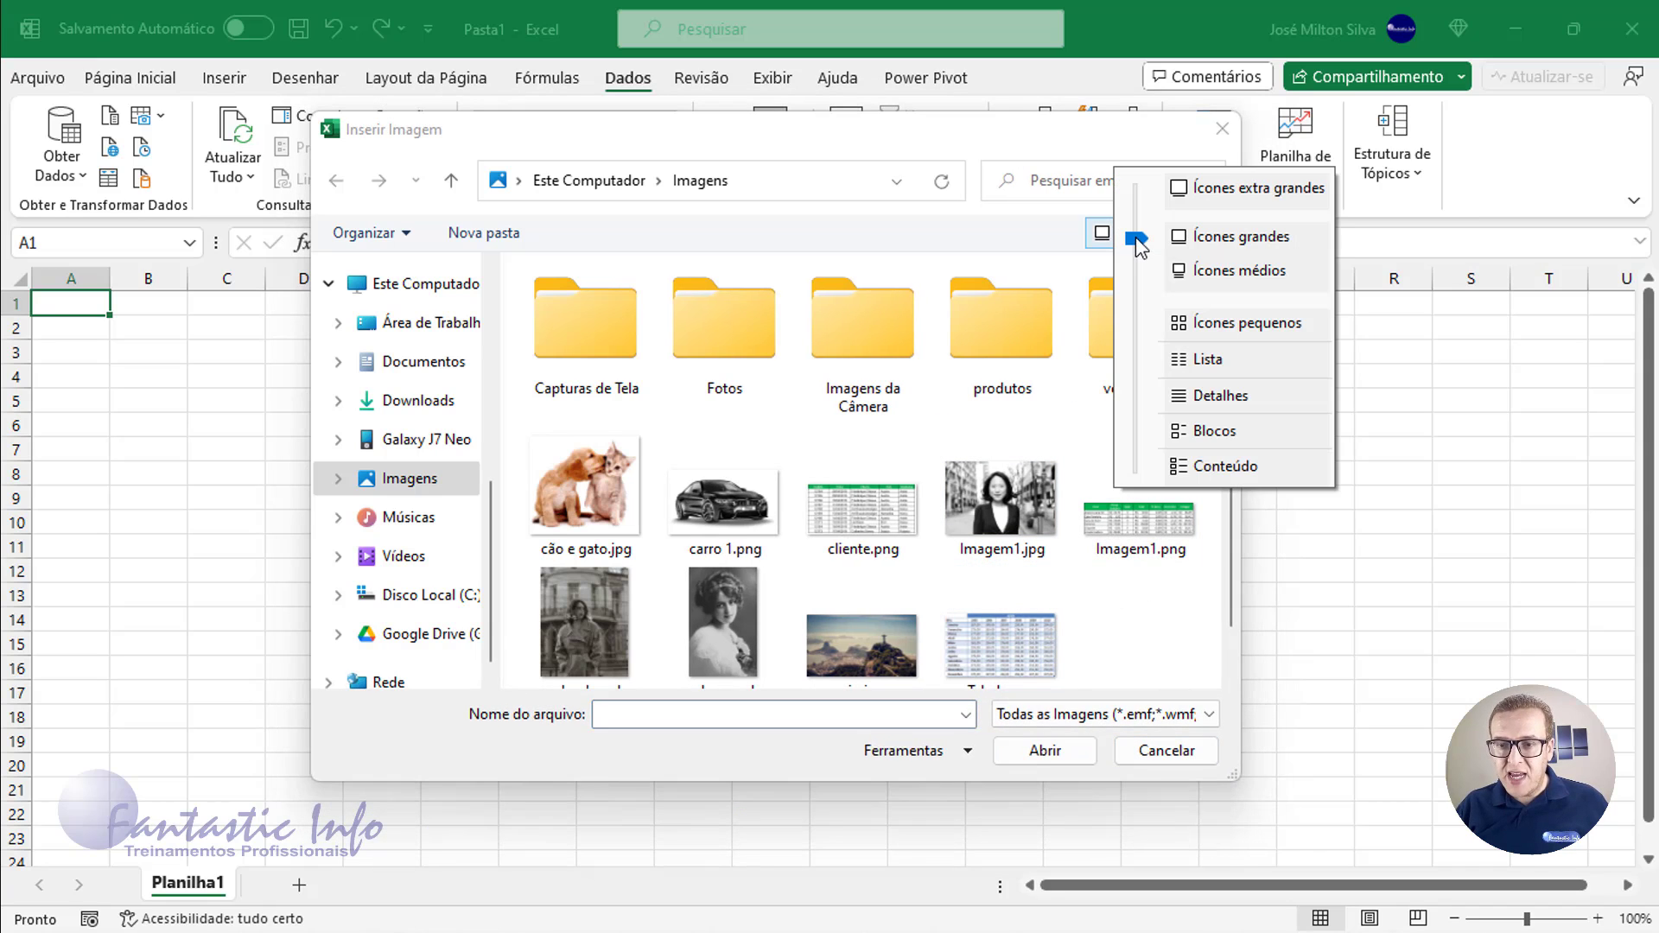
left_click(1236, 194)
scroll(999, 489, "down", 3)
scroll(951, 488, "down", 5)
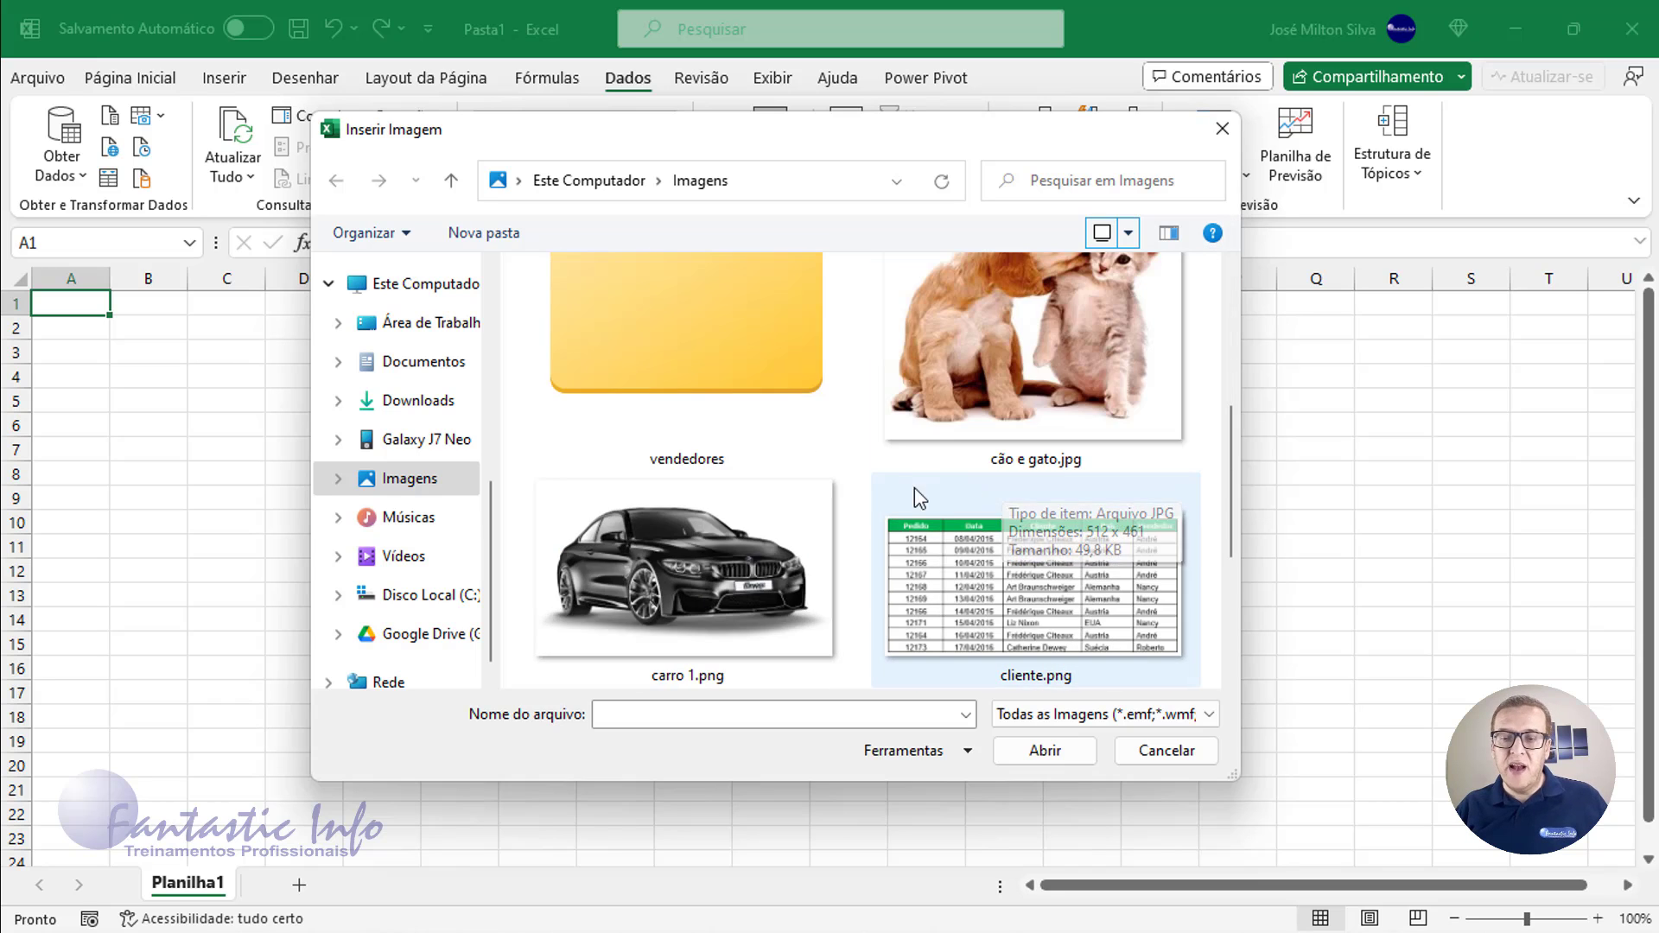
scroll(878, 493, "down", 7)
scroll(877, 489, "up", 1)
scroll(1049, 433, "up", 3)
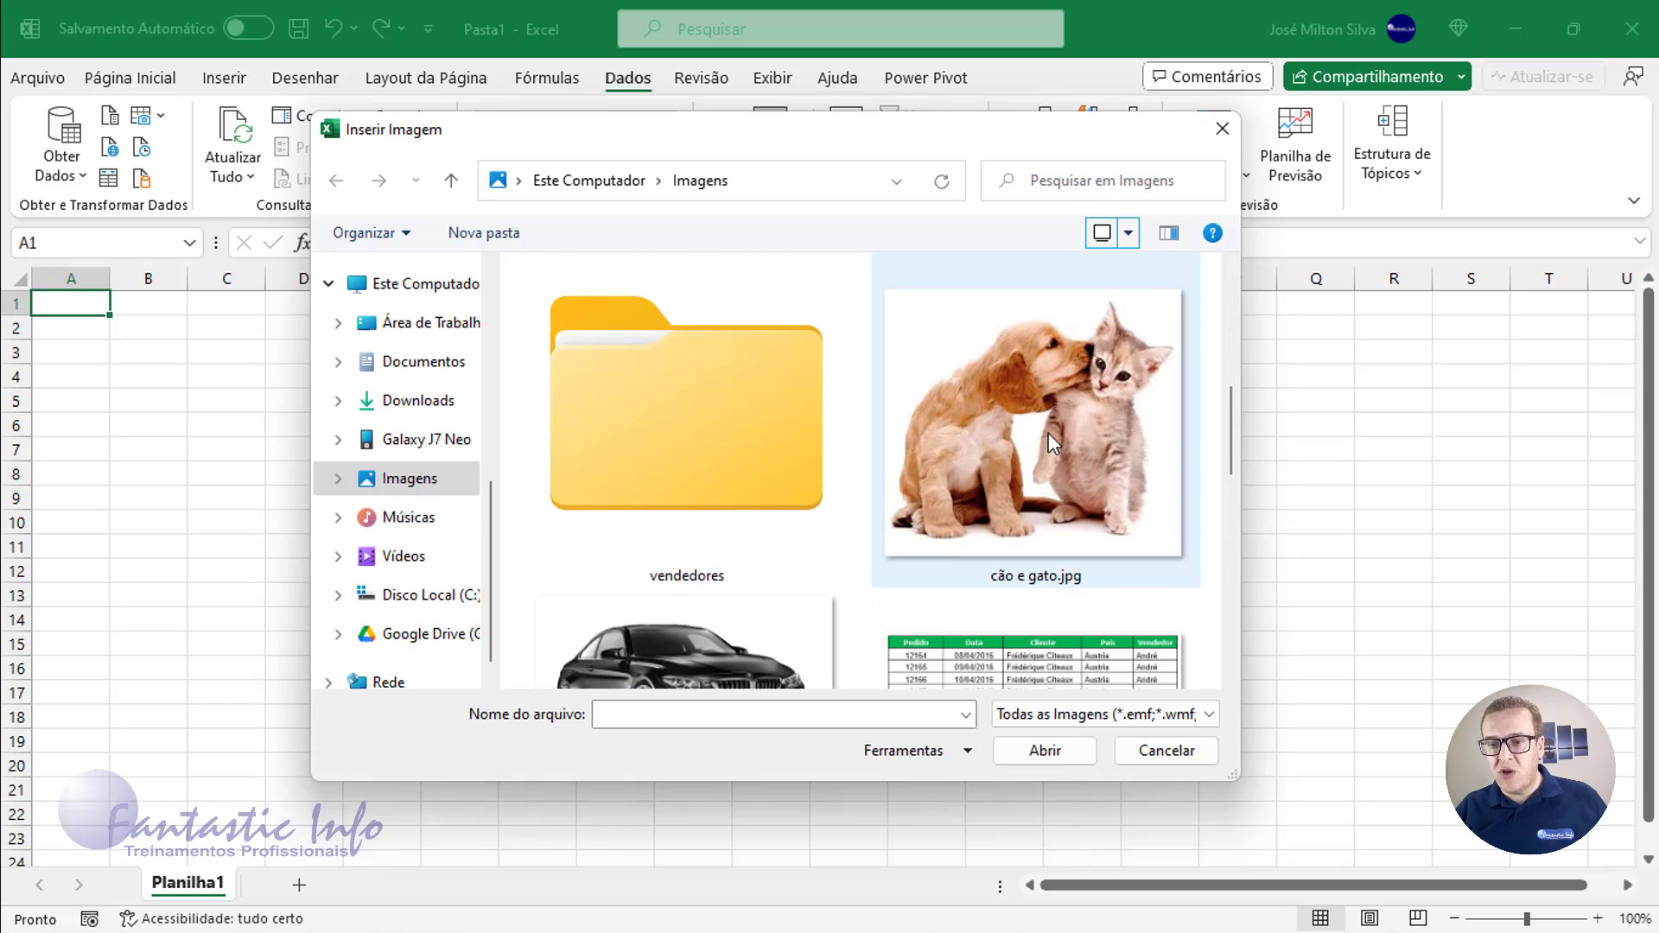
scroll(1008, 485, "down", 1)
scroll(1044, 407, "down", 2)
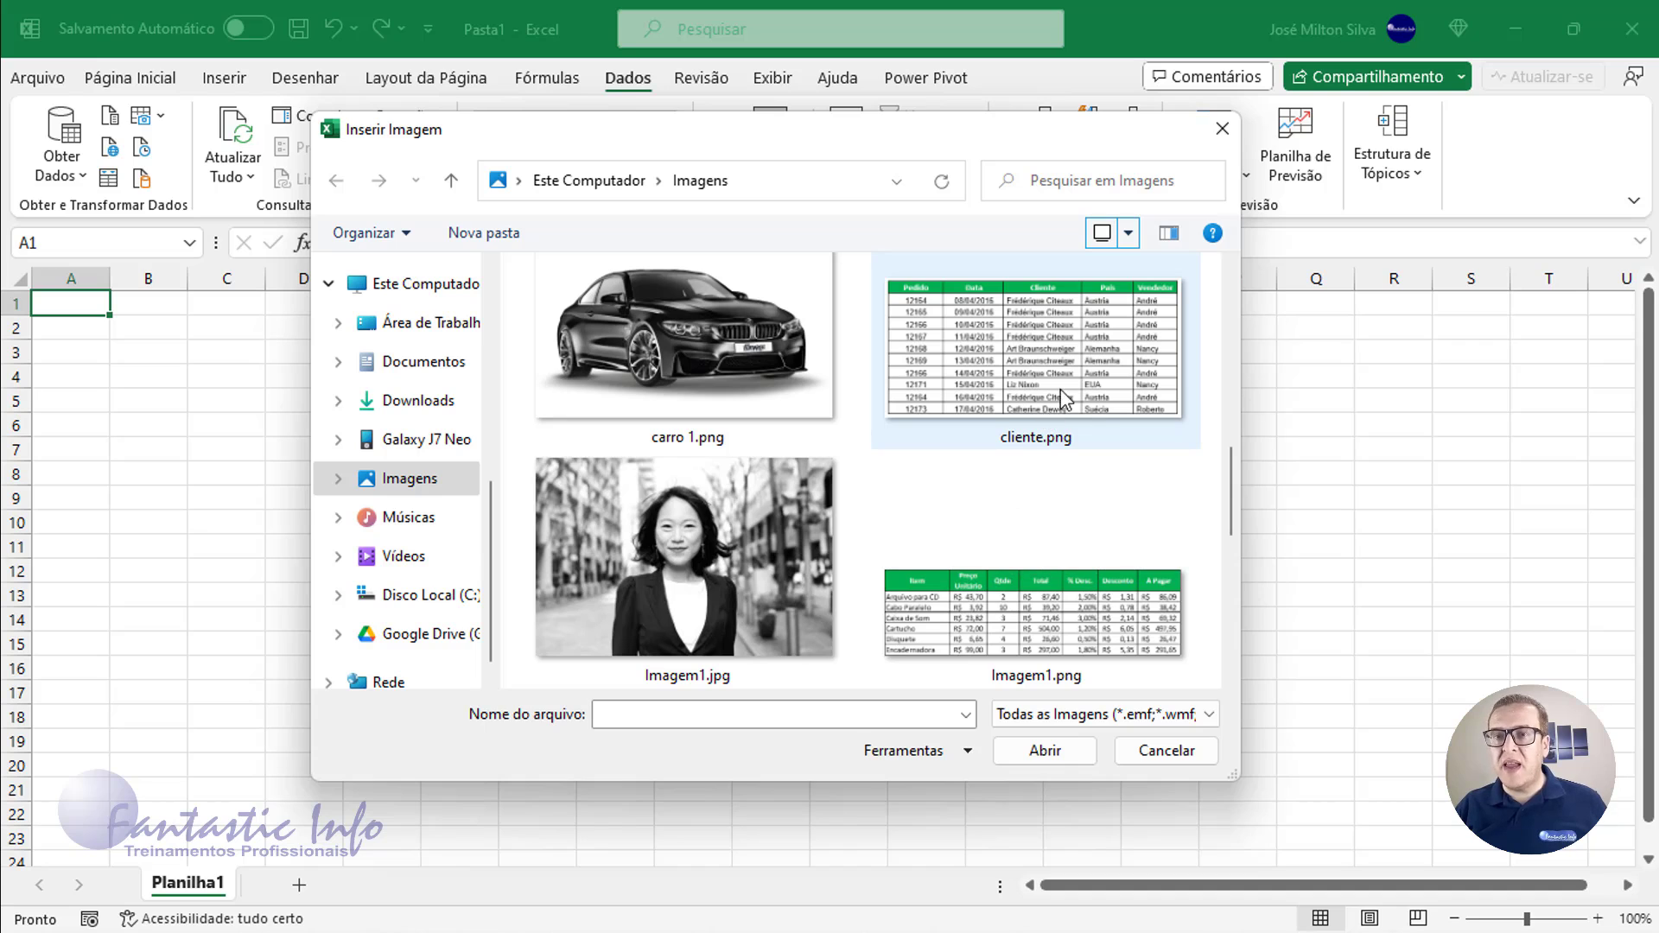
Pick Tabela.png from the Imagens folder and import it.
left_click(1046, 357)
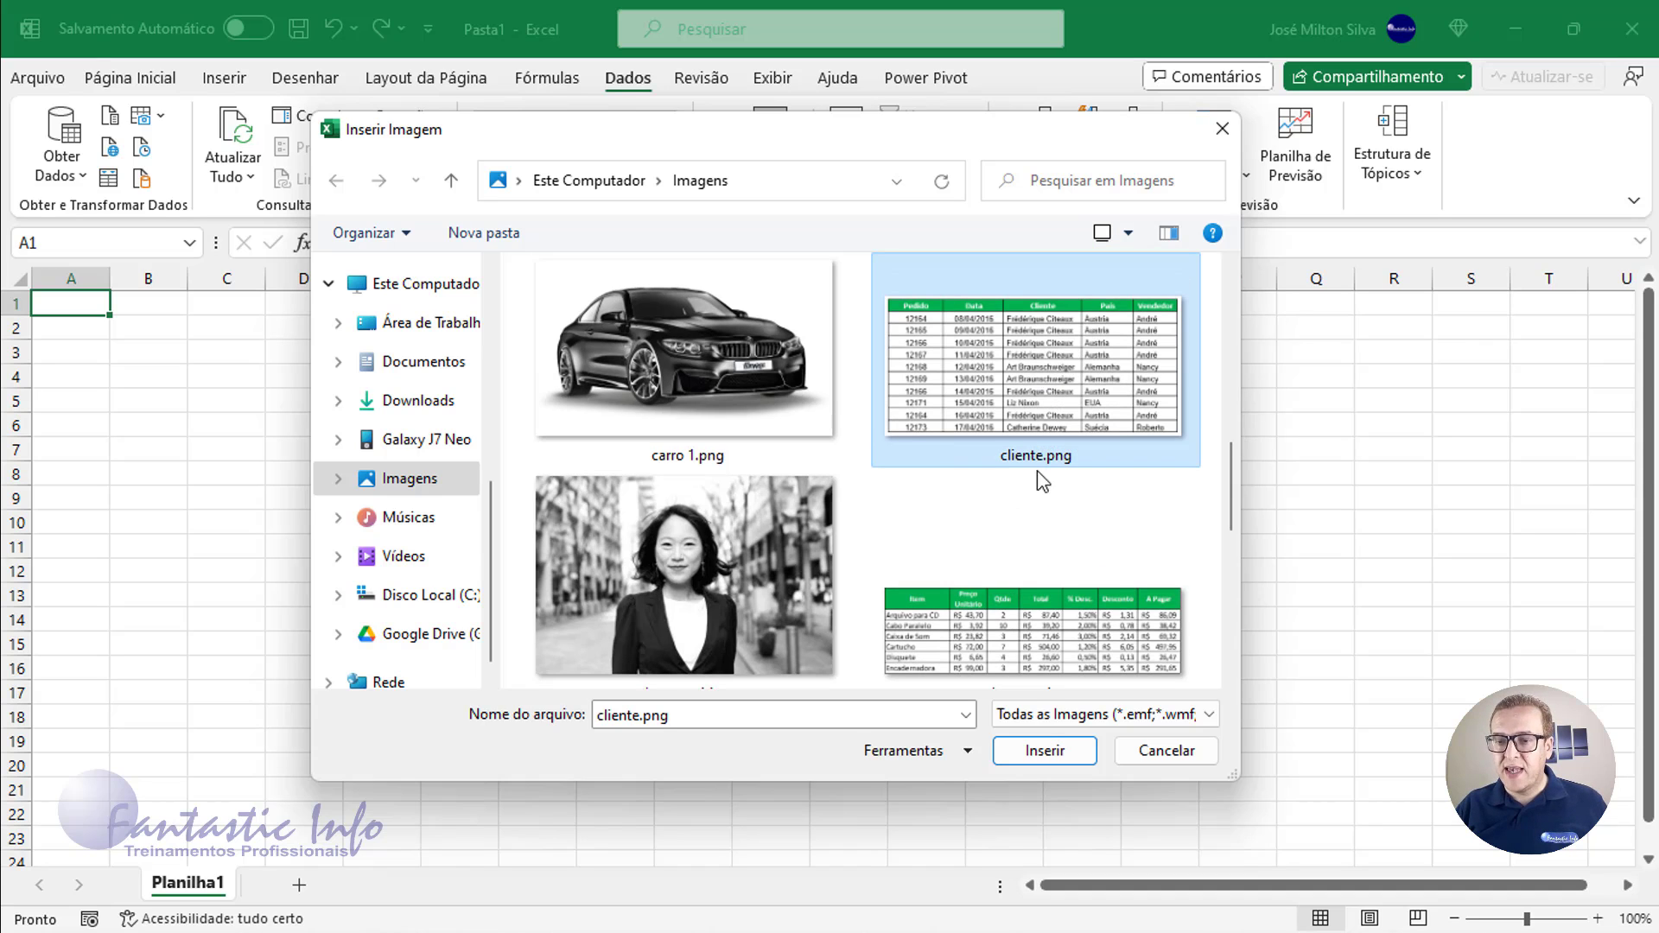
scroll(1029, 507, "down", 5)
scroll(1027, 398, "up", 2)
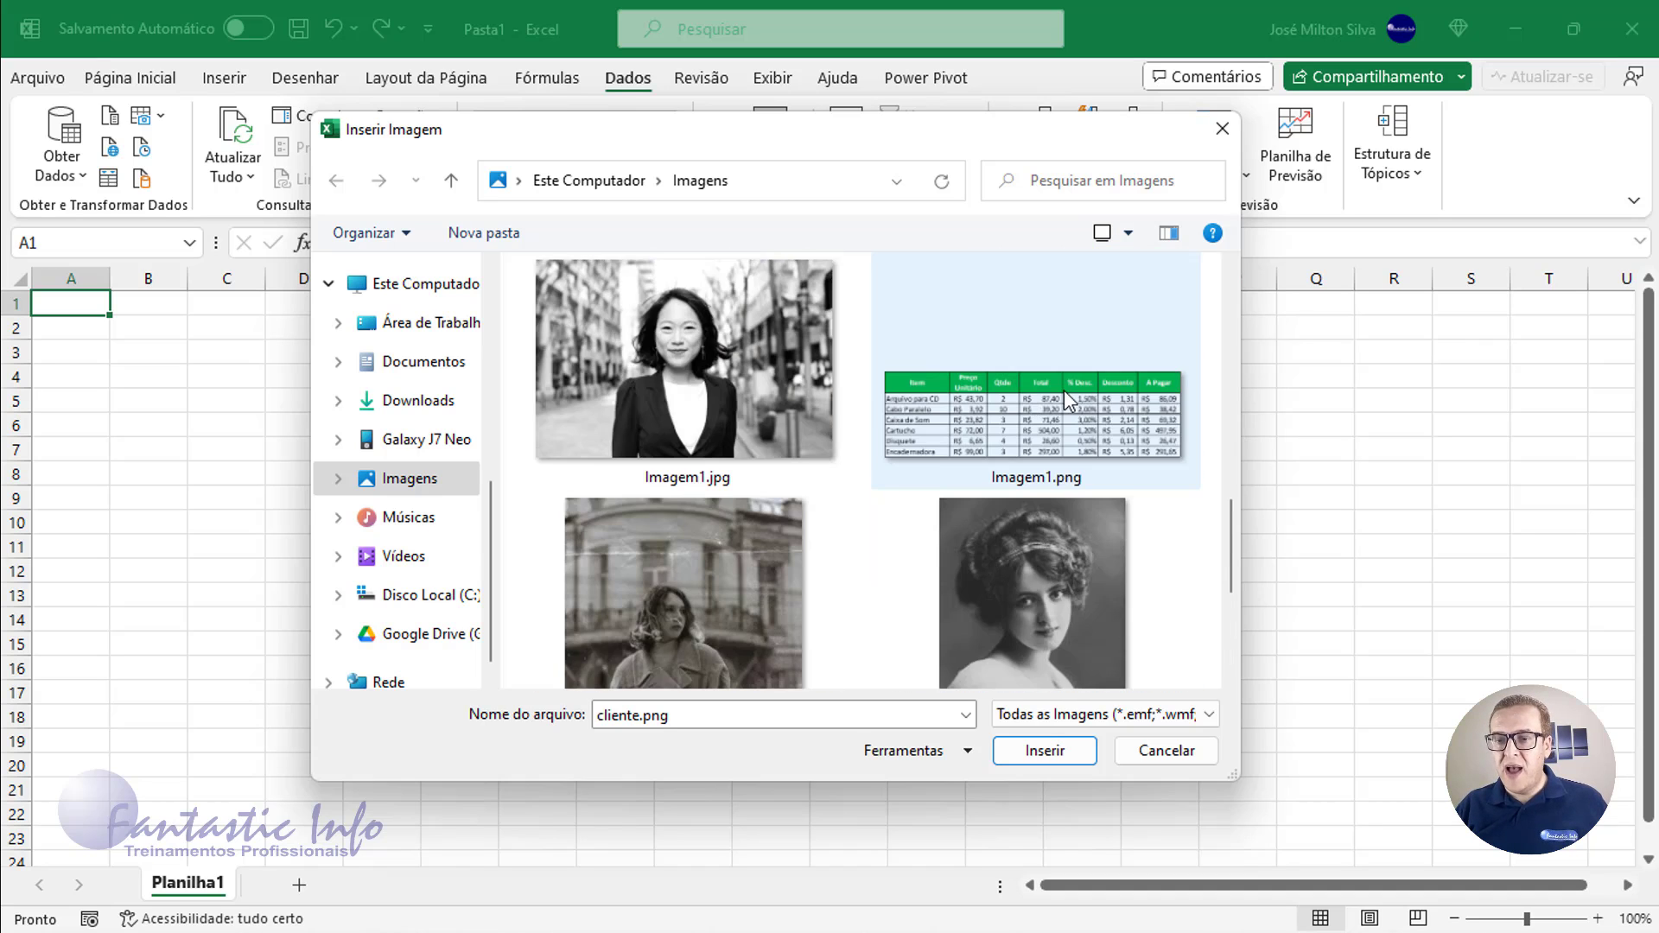
scroll(1065, 391, "up", 3)
scroll(1044, 466, "down", 1)
scroll(1054, 551, "down", 1)
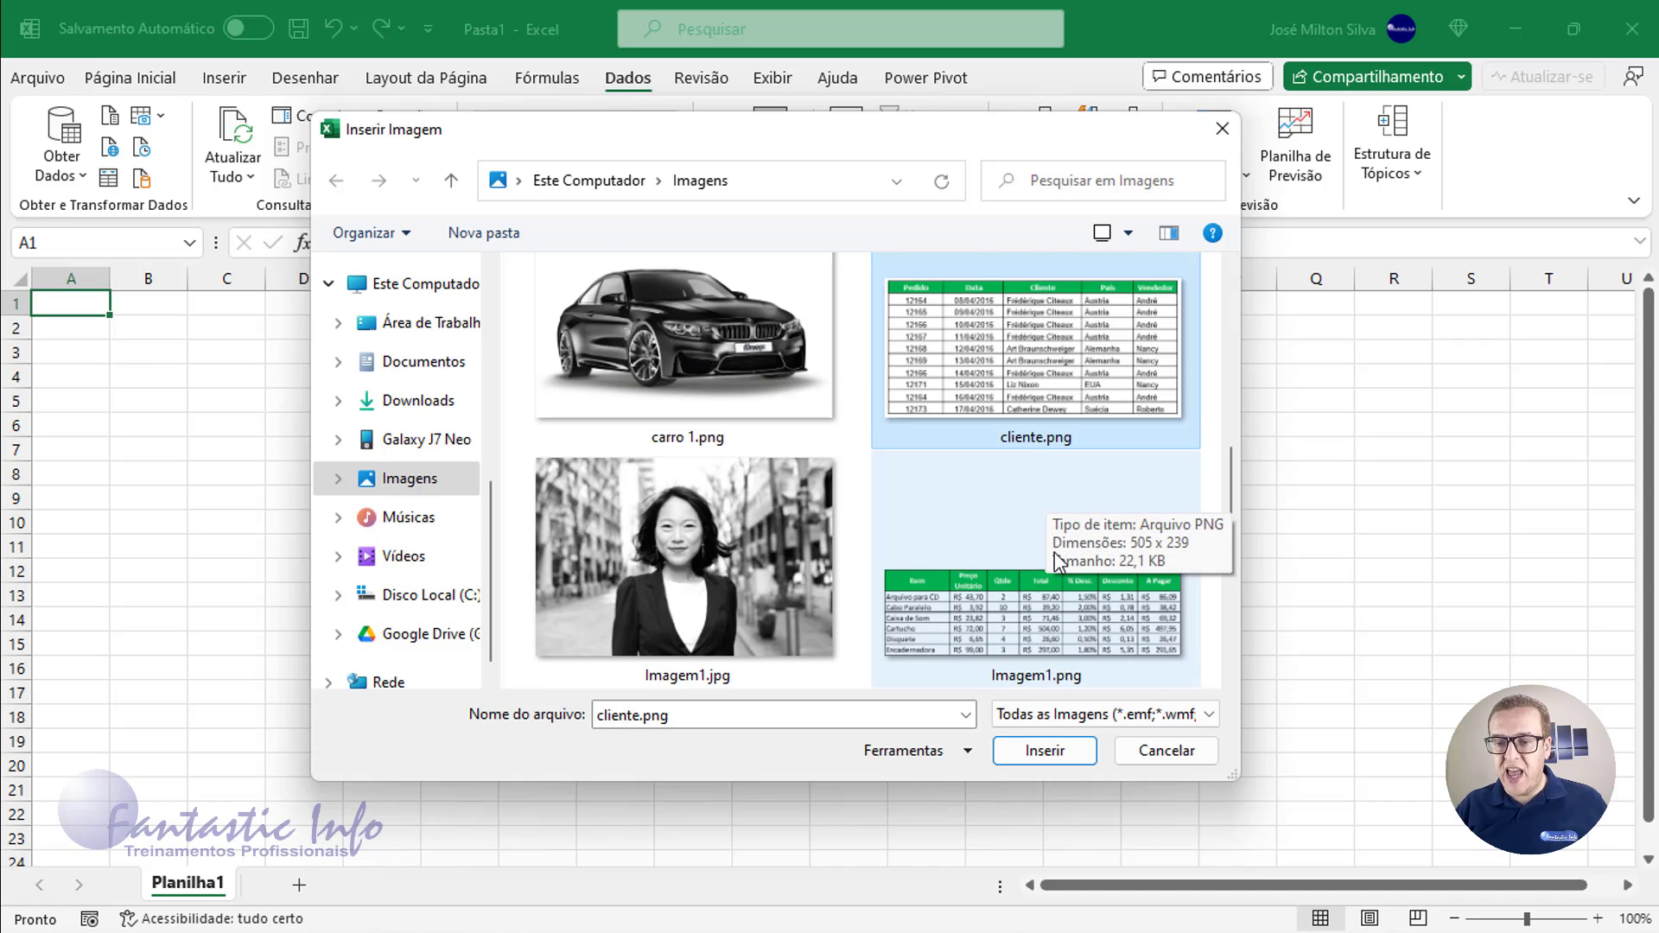
left_click(1054, 637)
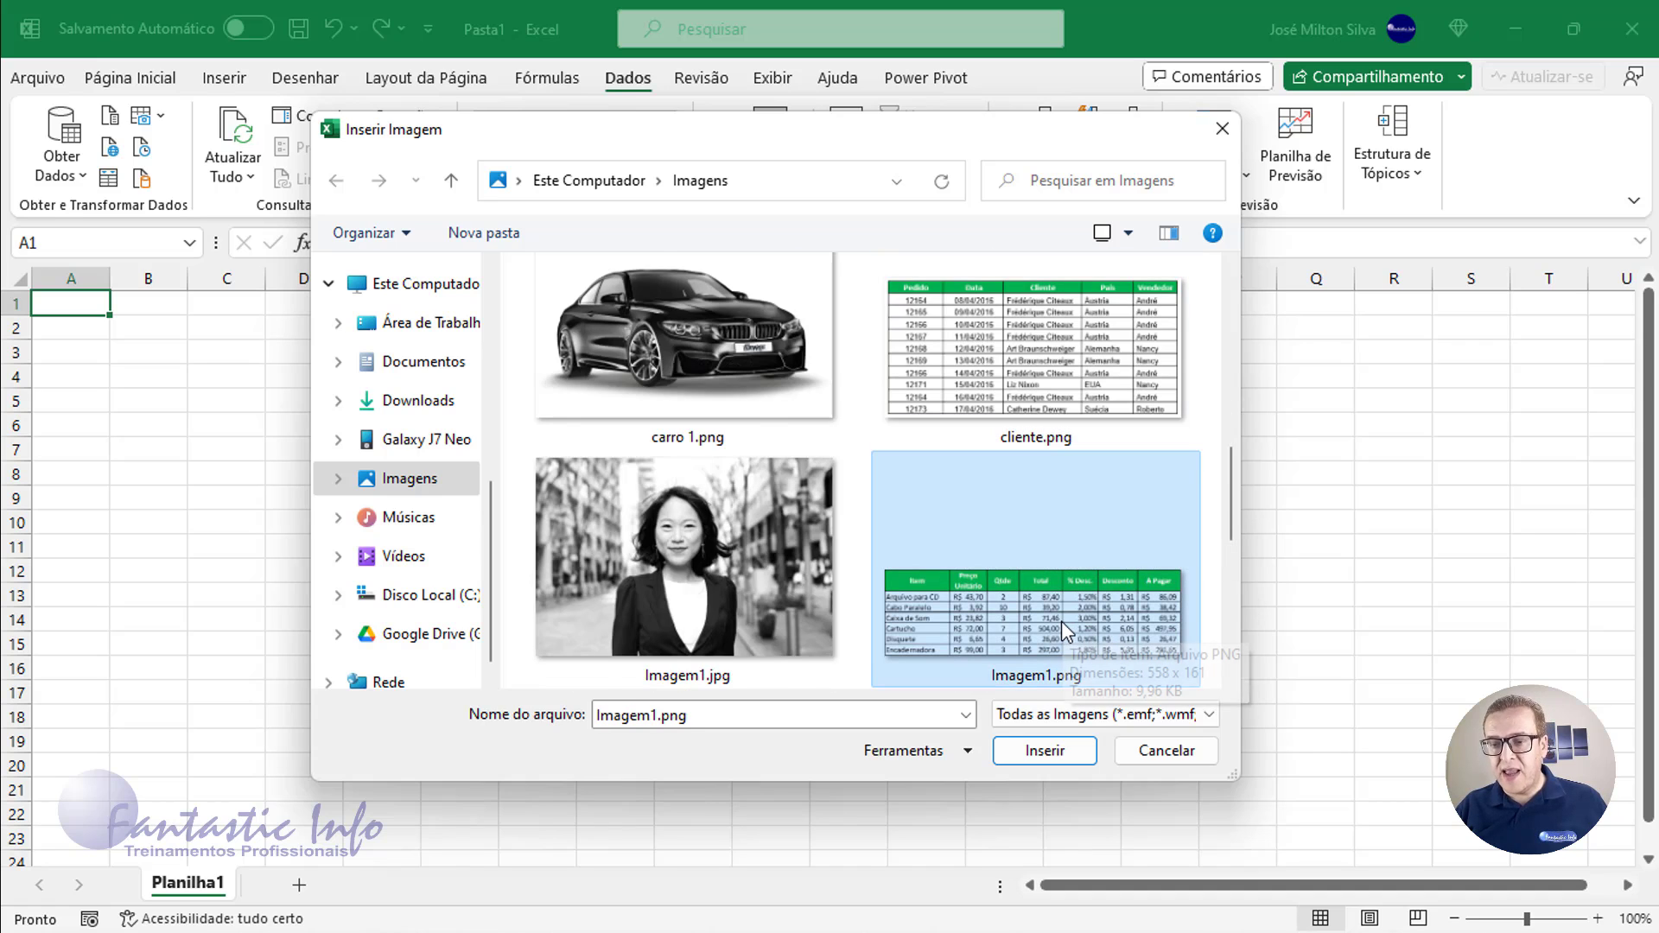
scroll(1062, 621, "down", 3)
scroll(1076, 367, "down", 2)
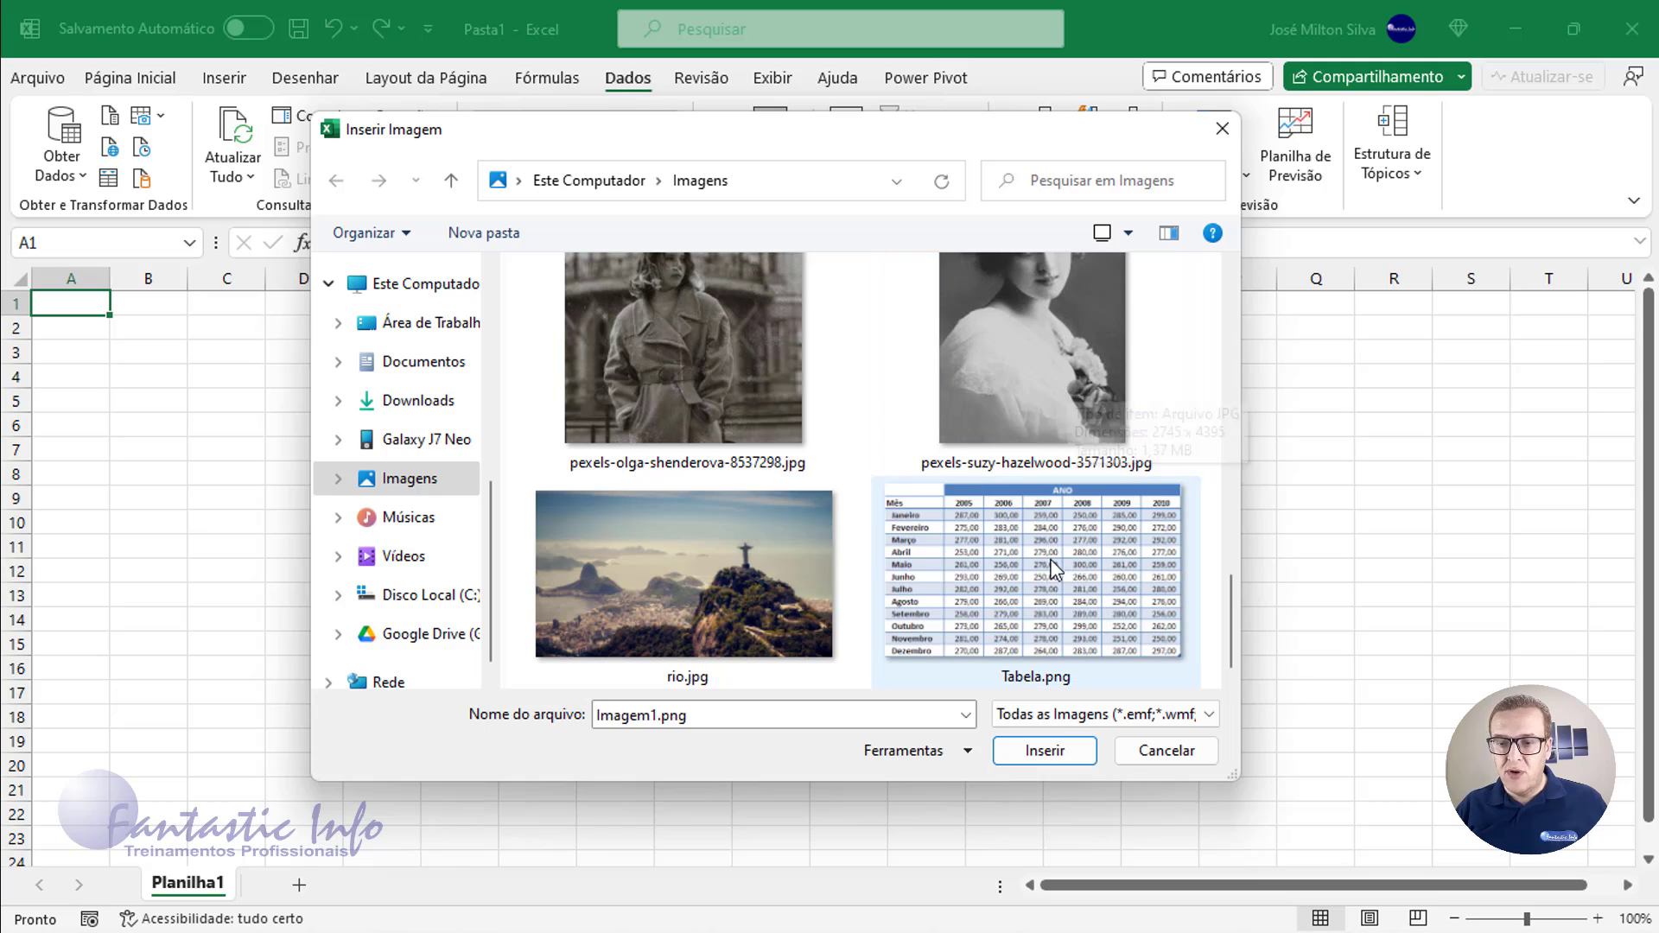
left_click(1080, 577)
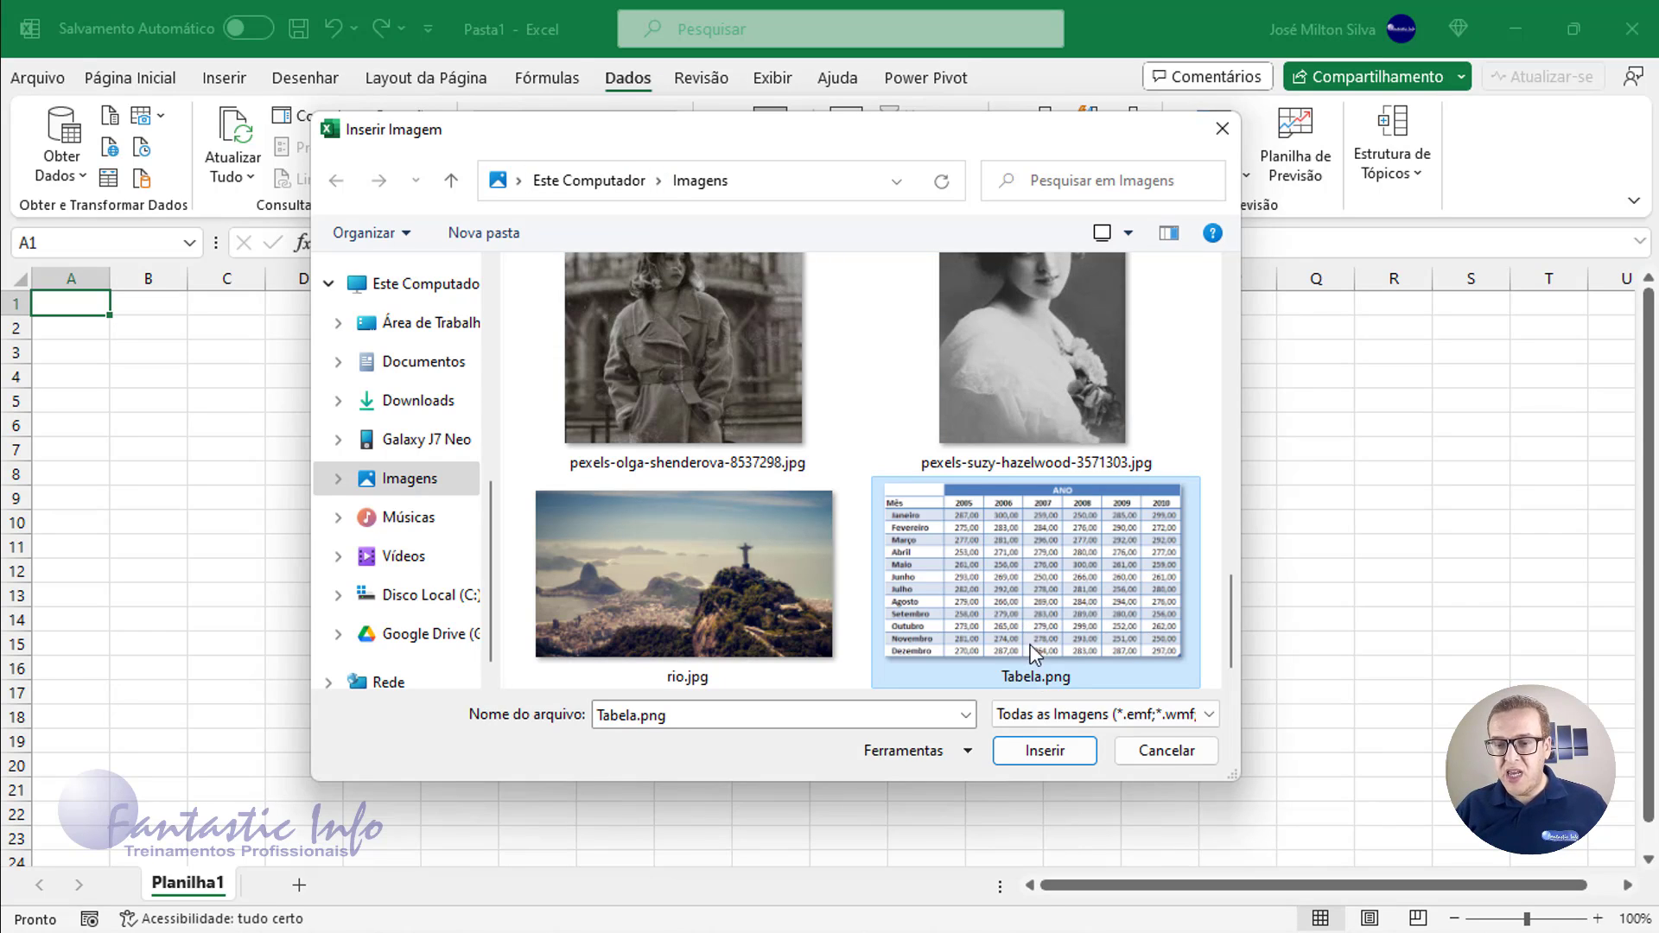
left_click(1046, 752)
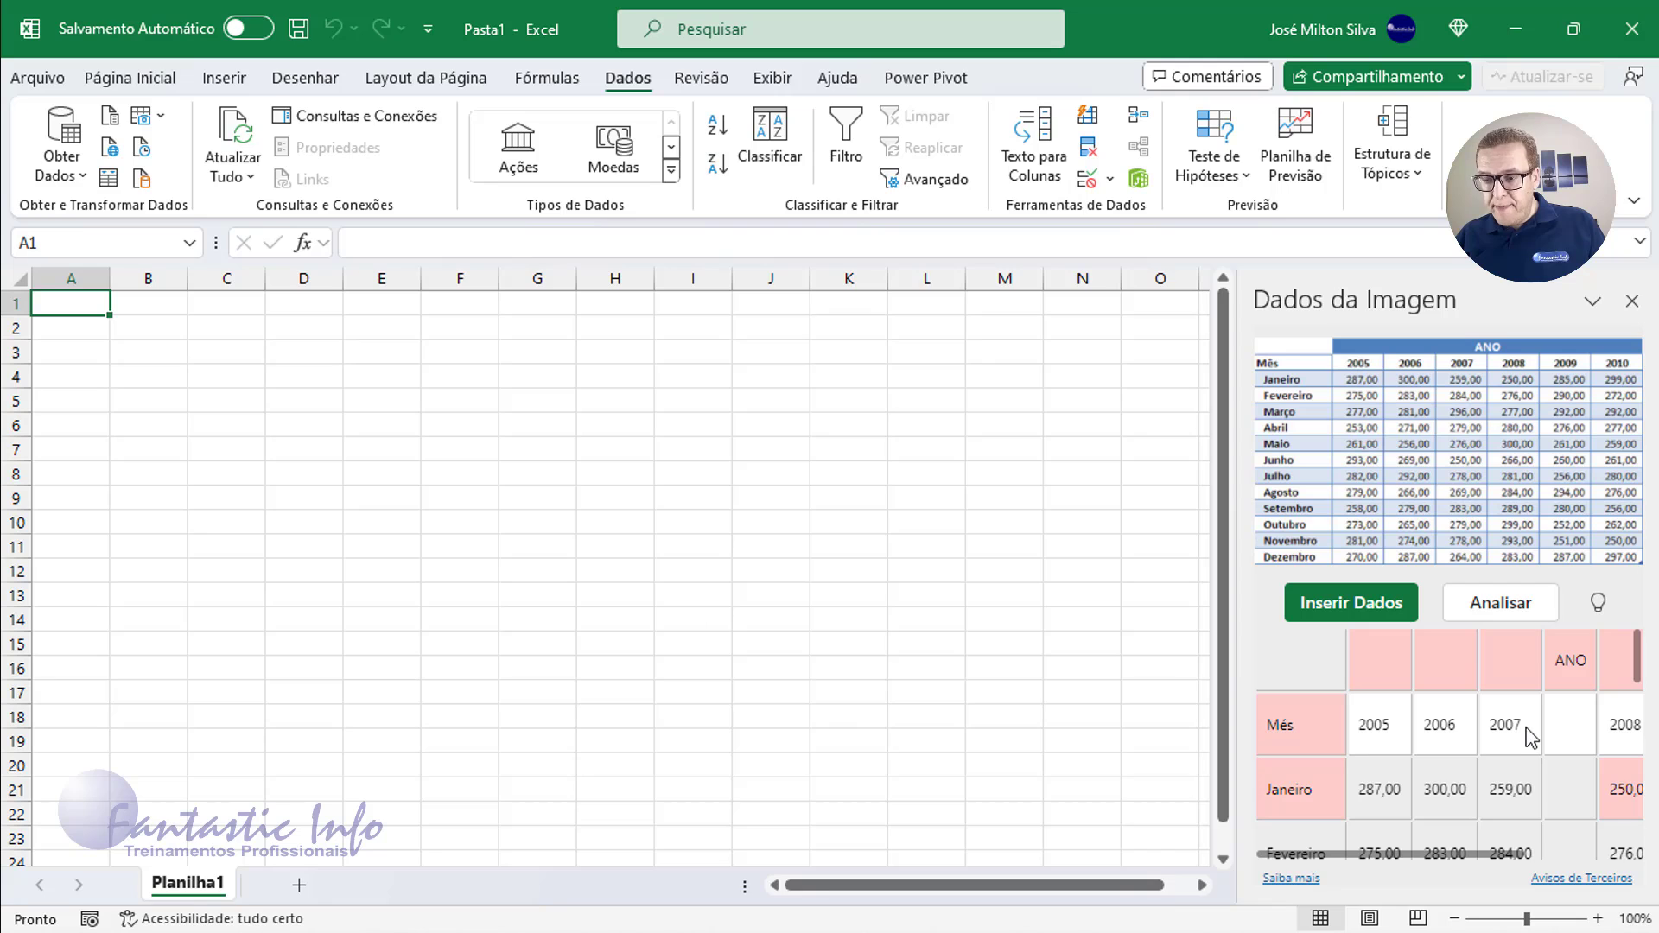
Look over the extracted Tabela.png data and widen the Dados da Imagem pane.
scroll(1531, 739, "down", 1)
scroll(1531, 739, "down", 1)
scroll(1530, 741, "down", 1)
scroll(1531, 743, "down", 1)
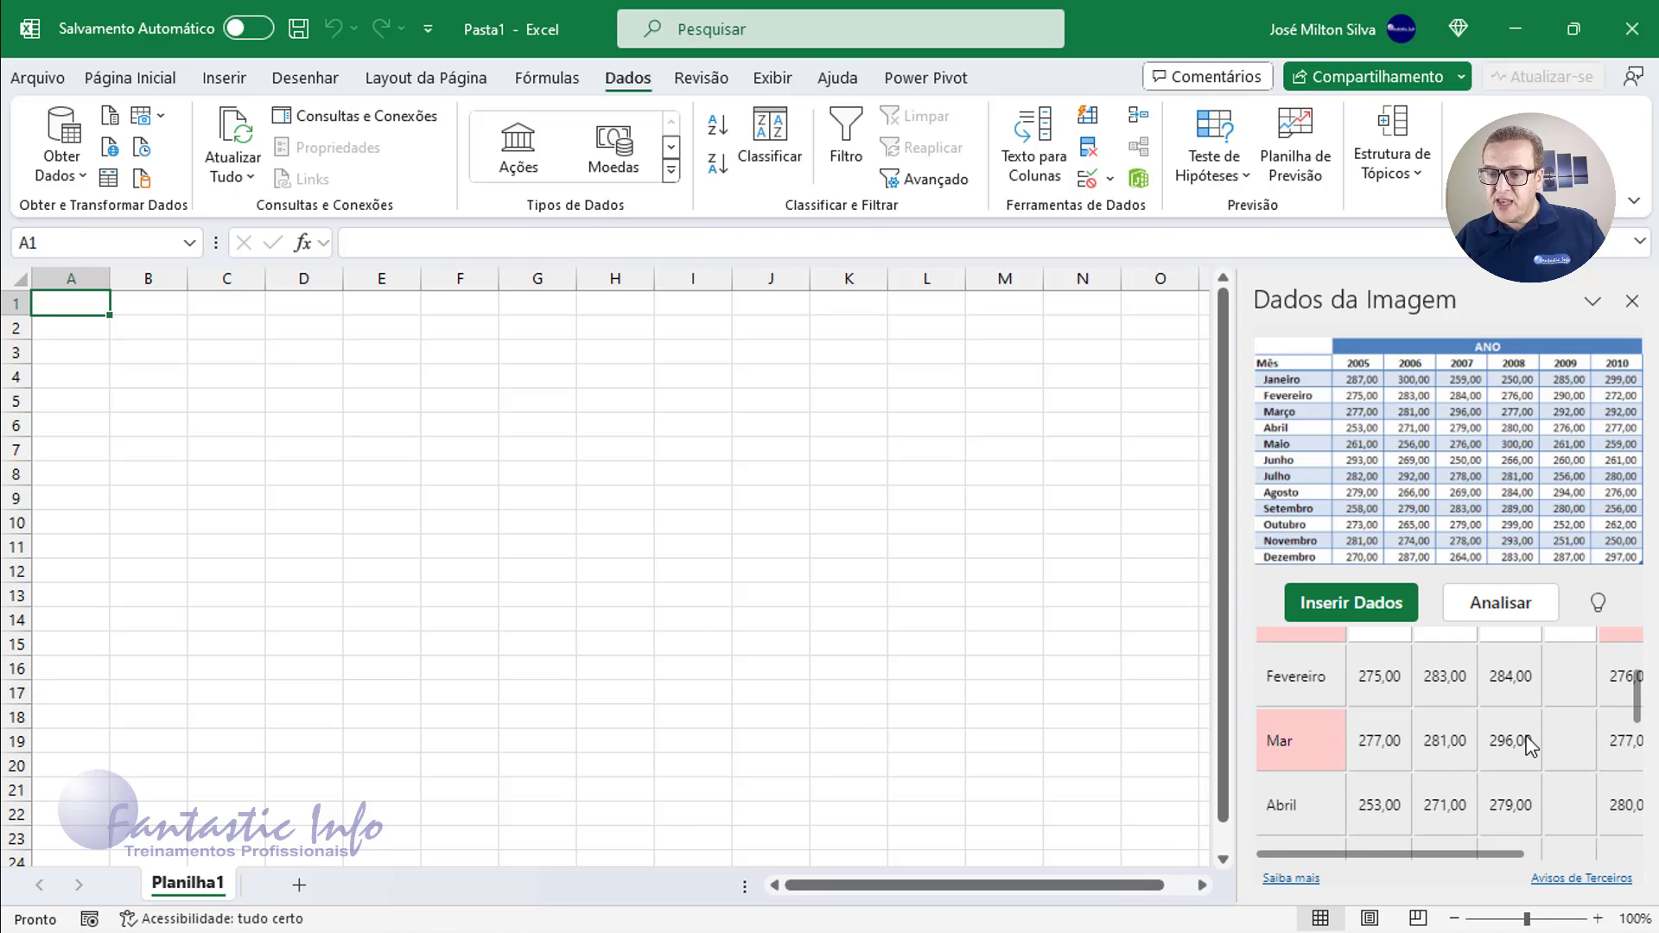
scroll(1531, 743, "down", 1)
scroll(1521, 767, "down", 1)
scroll(1521, 769, "down", 1)
scroll(1523, 772, "down", 1)
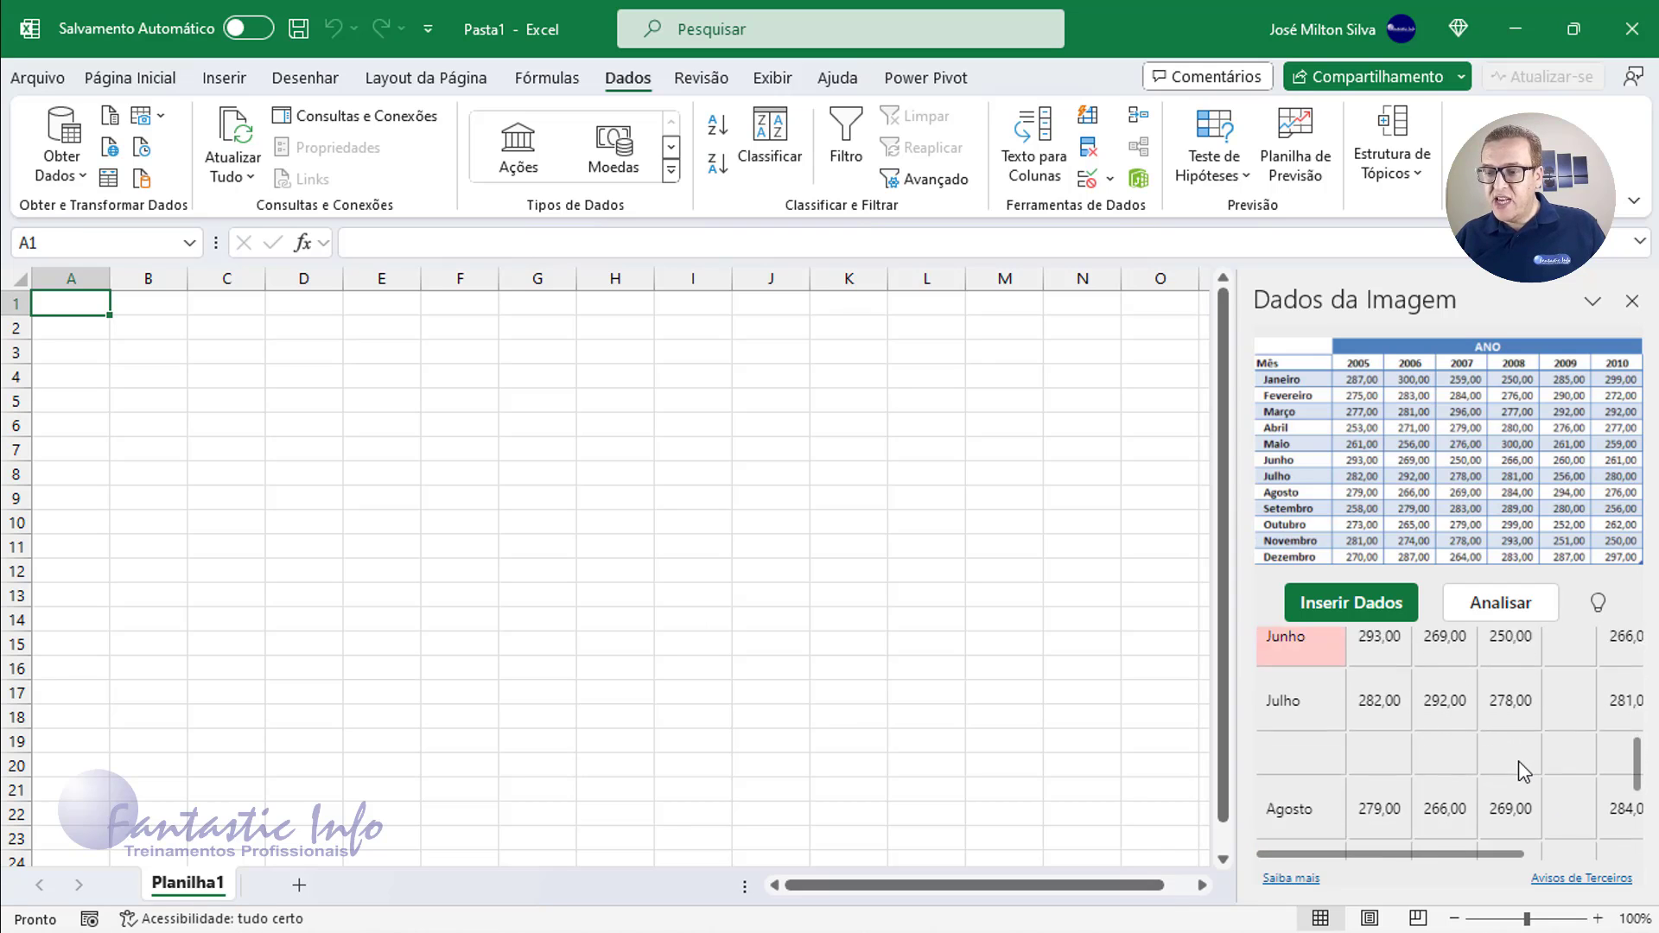
scroll(1523, 772, "down", 1)
scroll(1523, 771, "down", 1)
scroll(1524, 772, "down", 1)
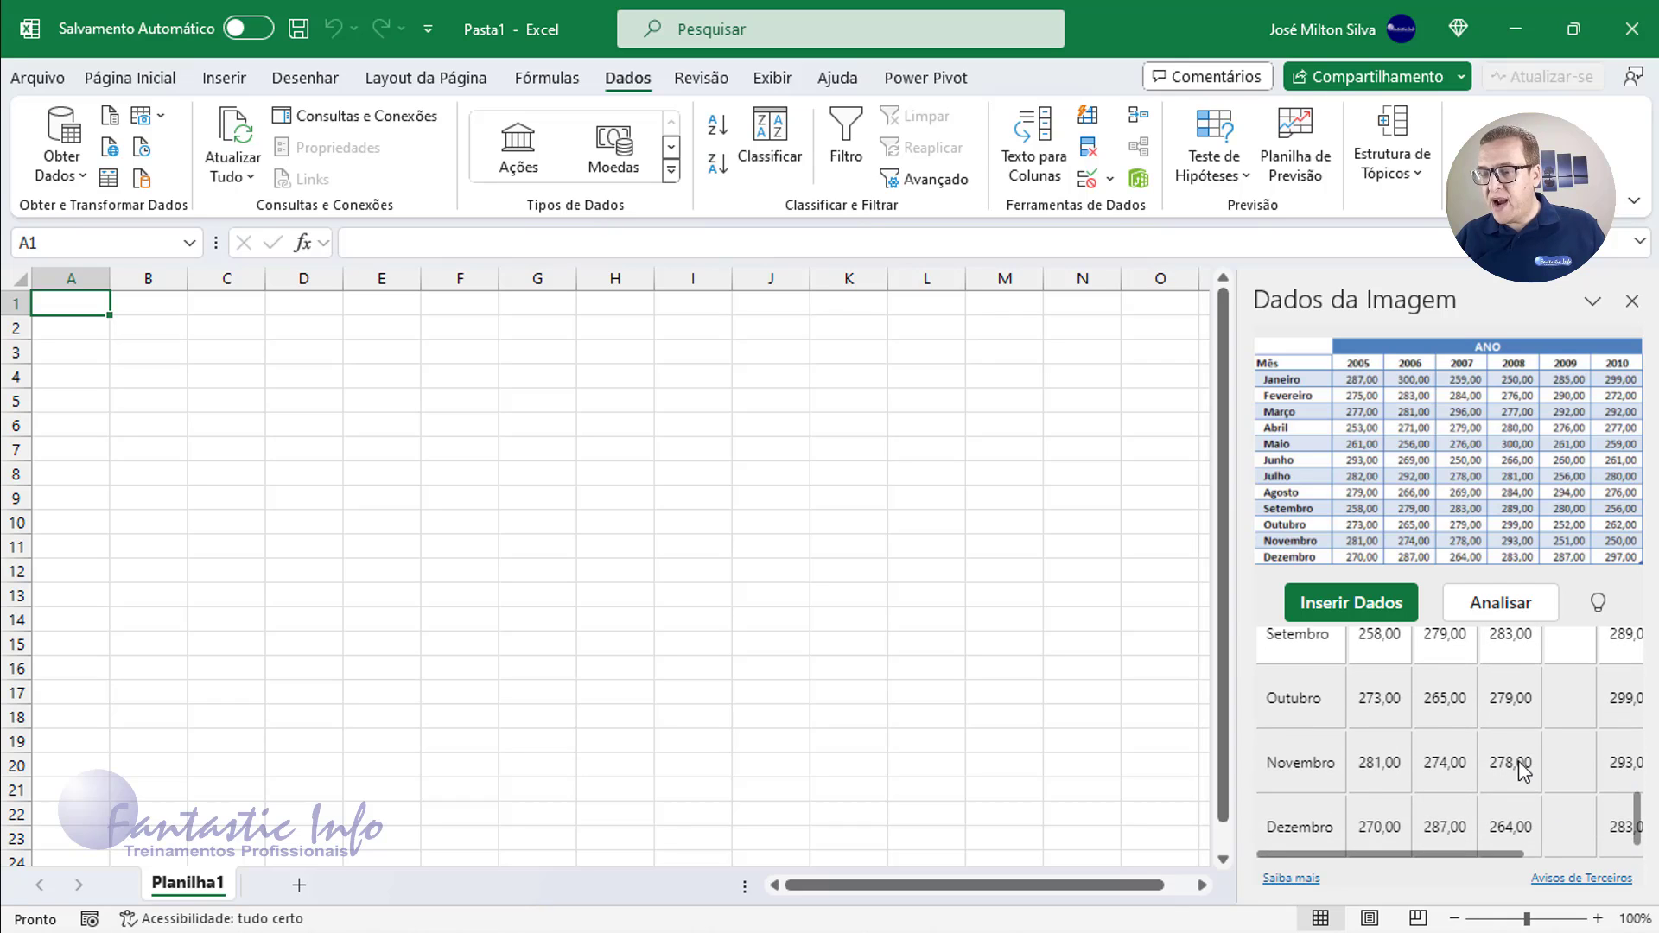
scroll(1521, 765, "up", 2)
scroll(1519, 767, "up", 3)
scroll(1538, 803, "up", 3)
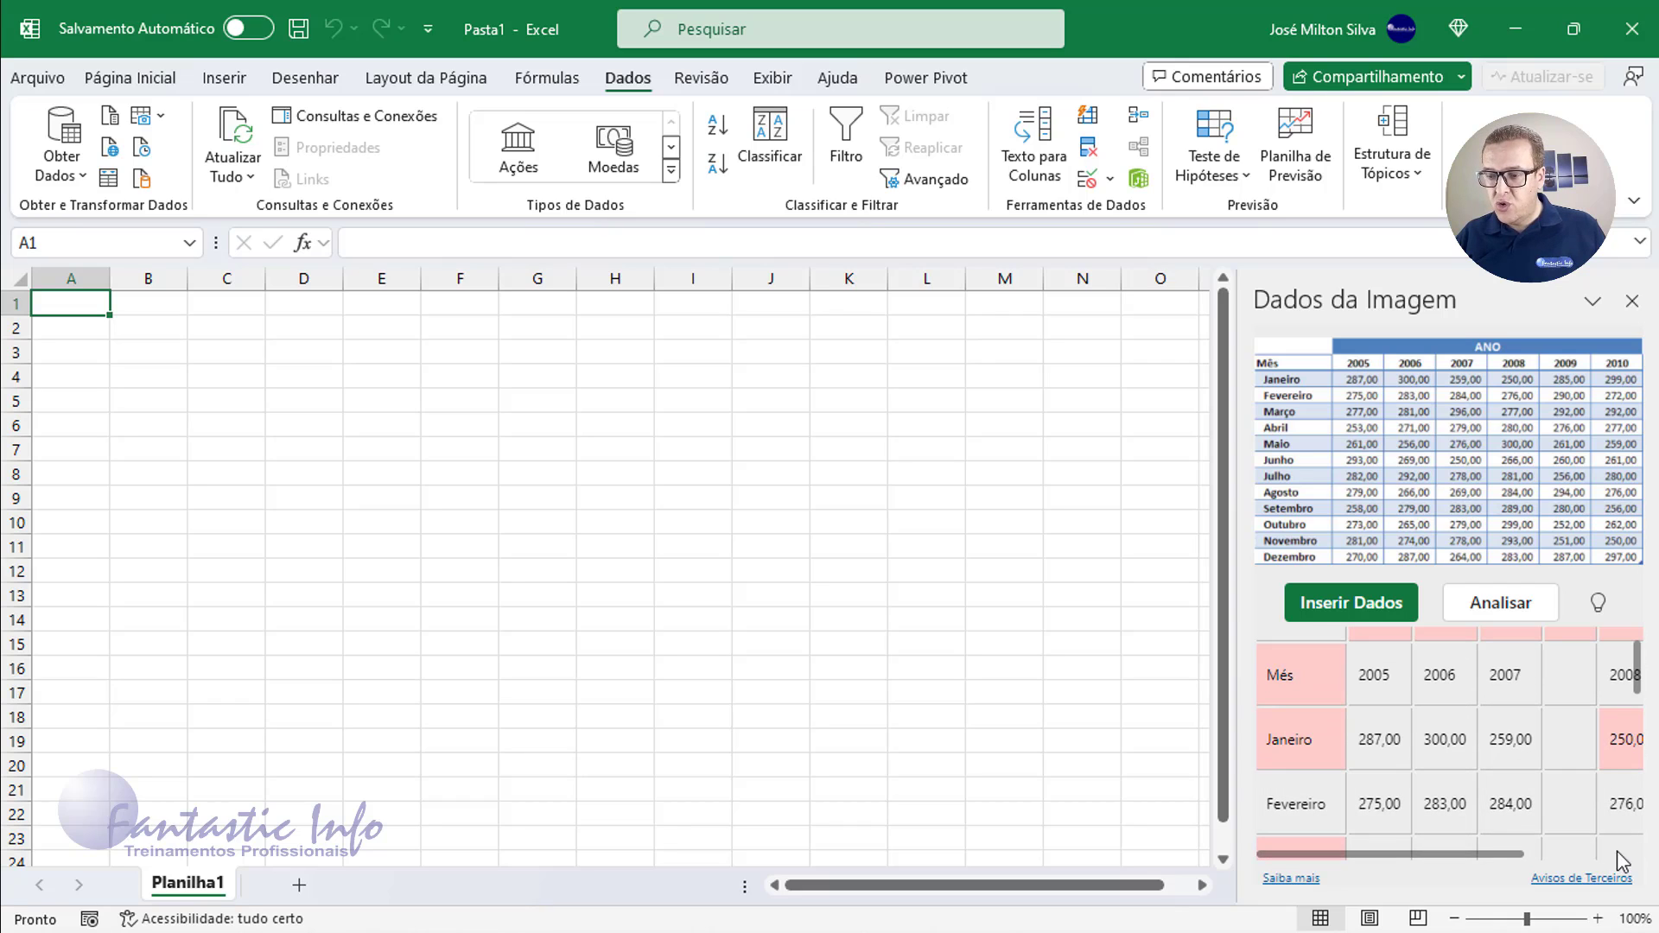
left_click_drag(1237, 702, 1099, 704)
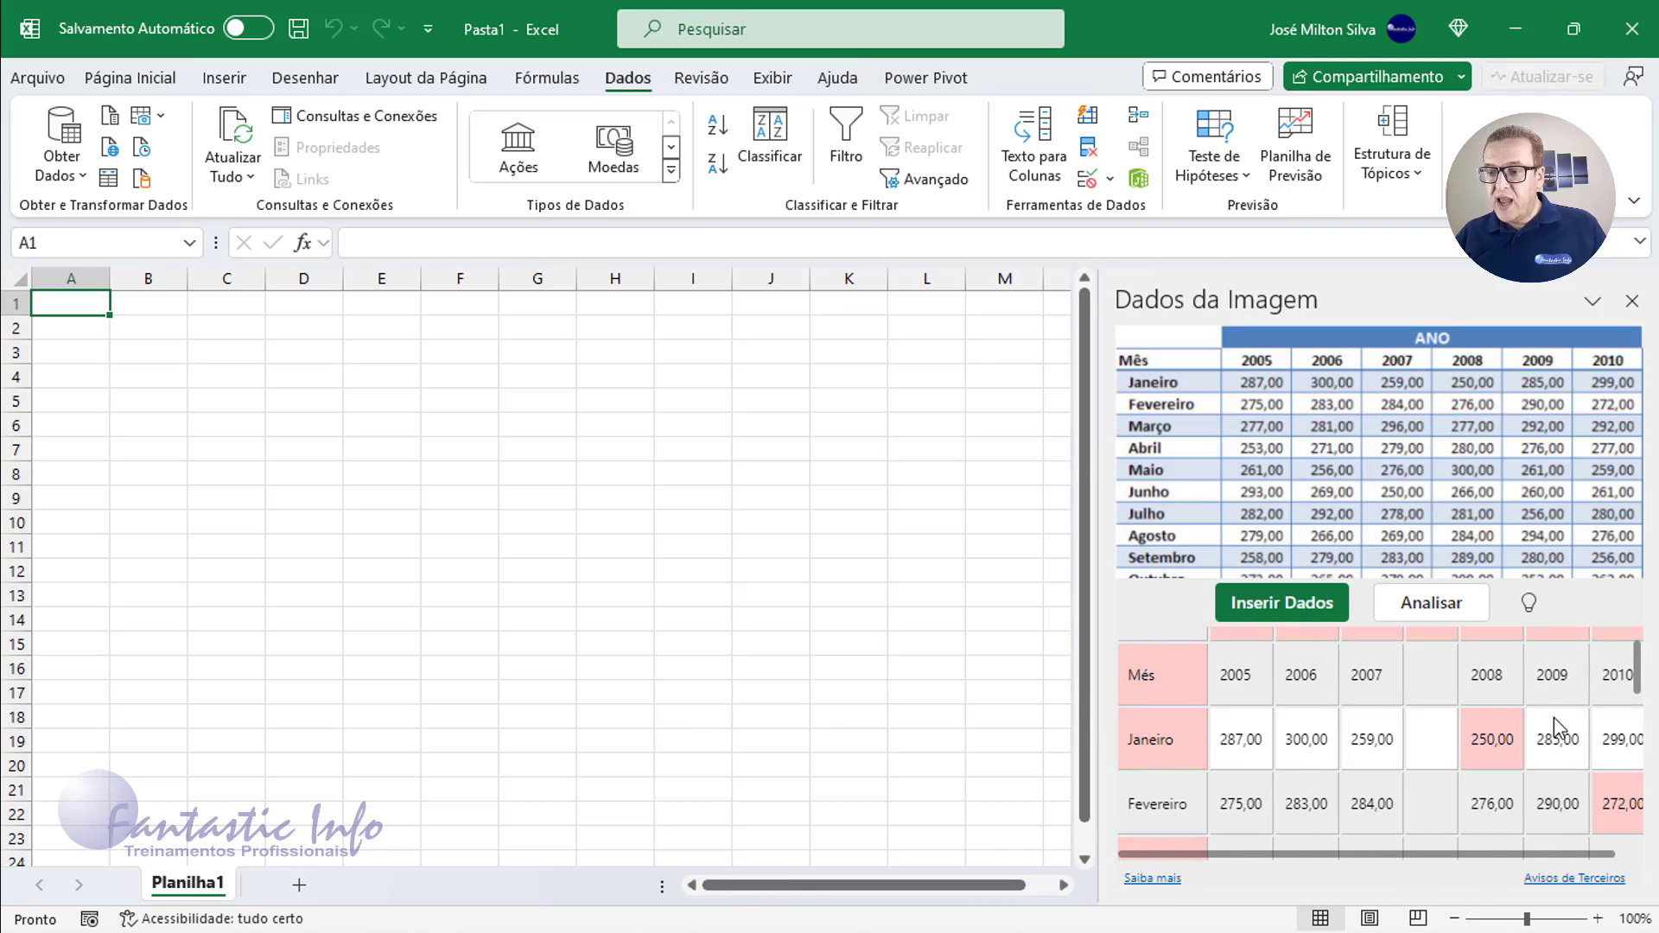
scroll(1555, 724, "down", 1)
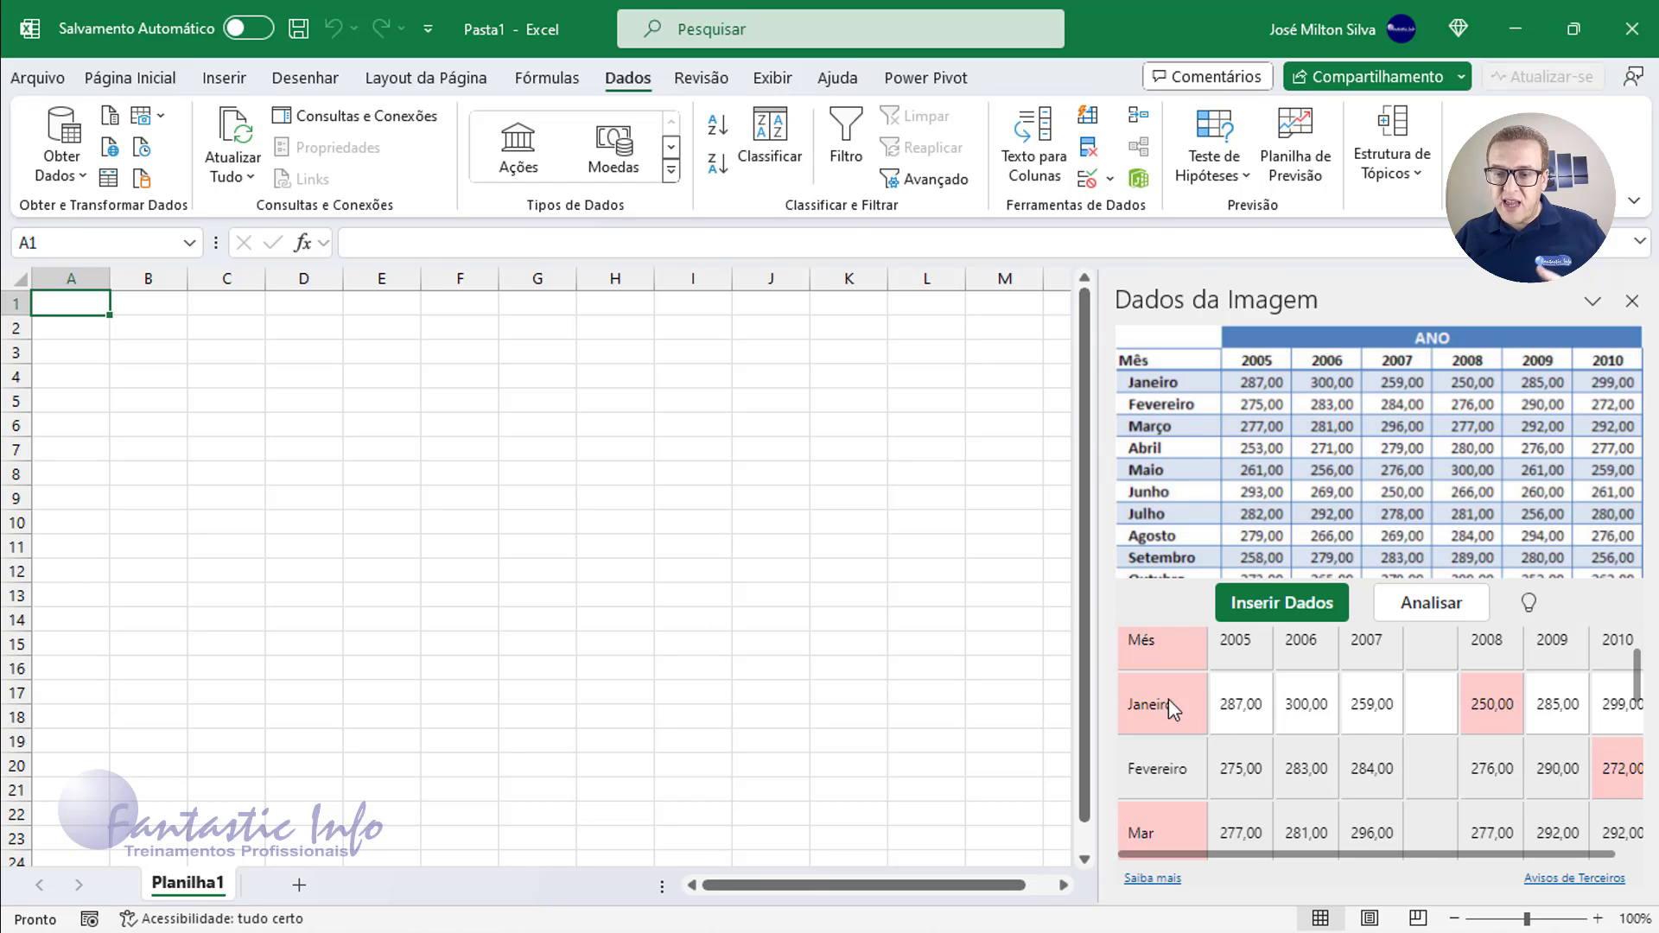
scroll(1162, 687, "up", 2)
mouse_move(1158, 756)
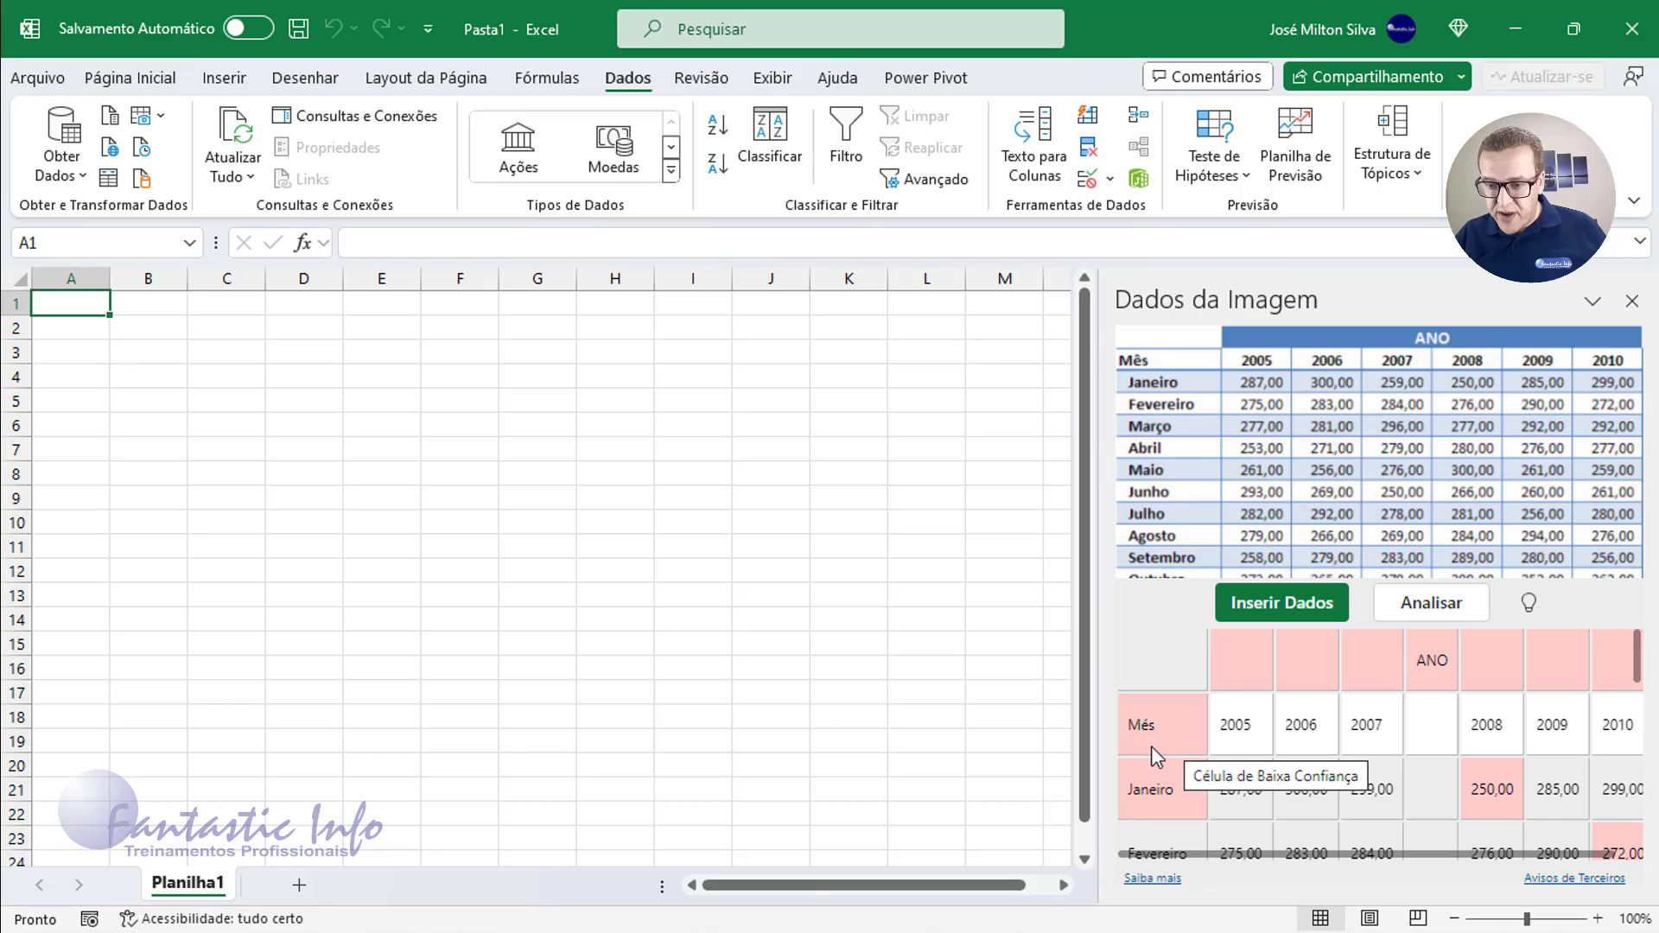
Accept Mês as the header text, then choose Inserir Dados for the recognised table.
left_click(1149, 743)
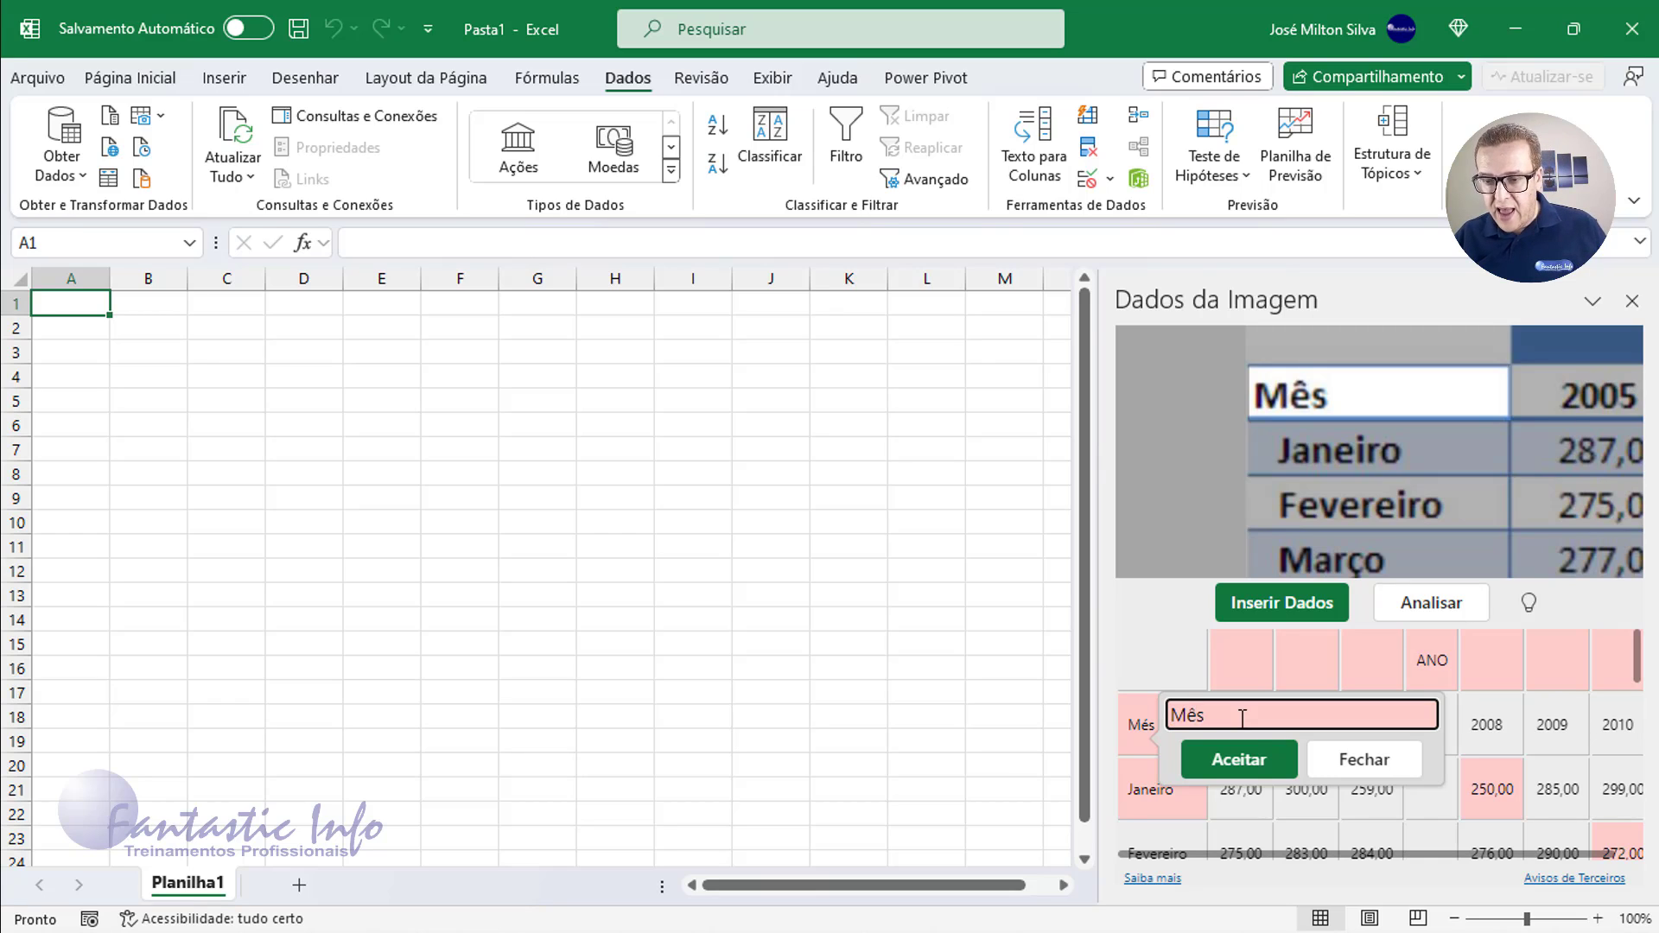
left_click(1259, 760)
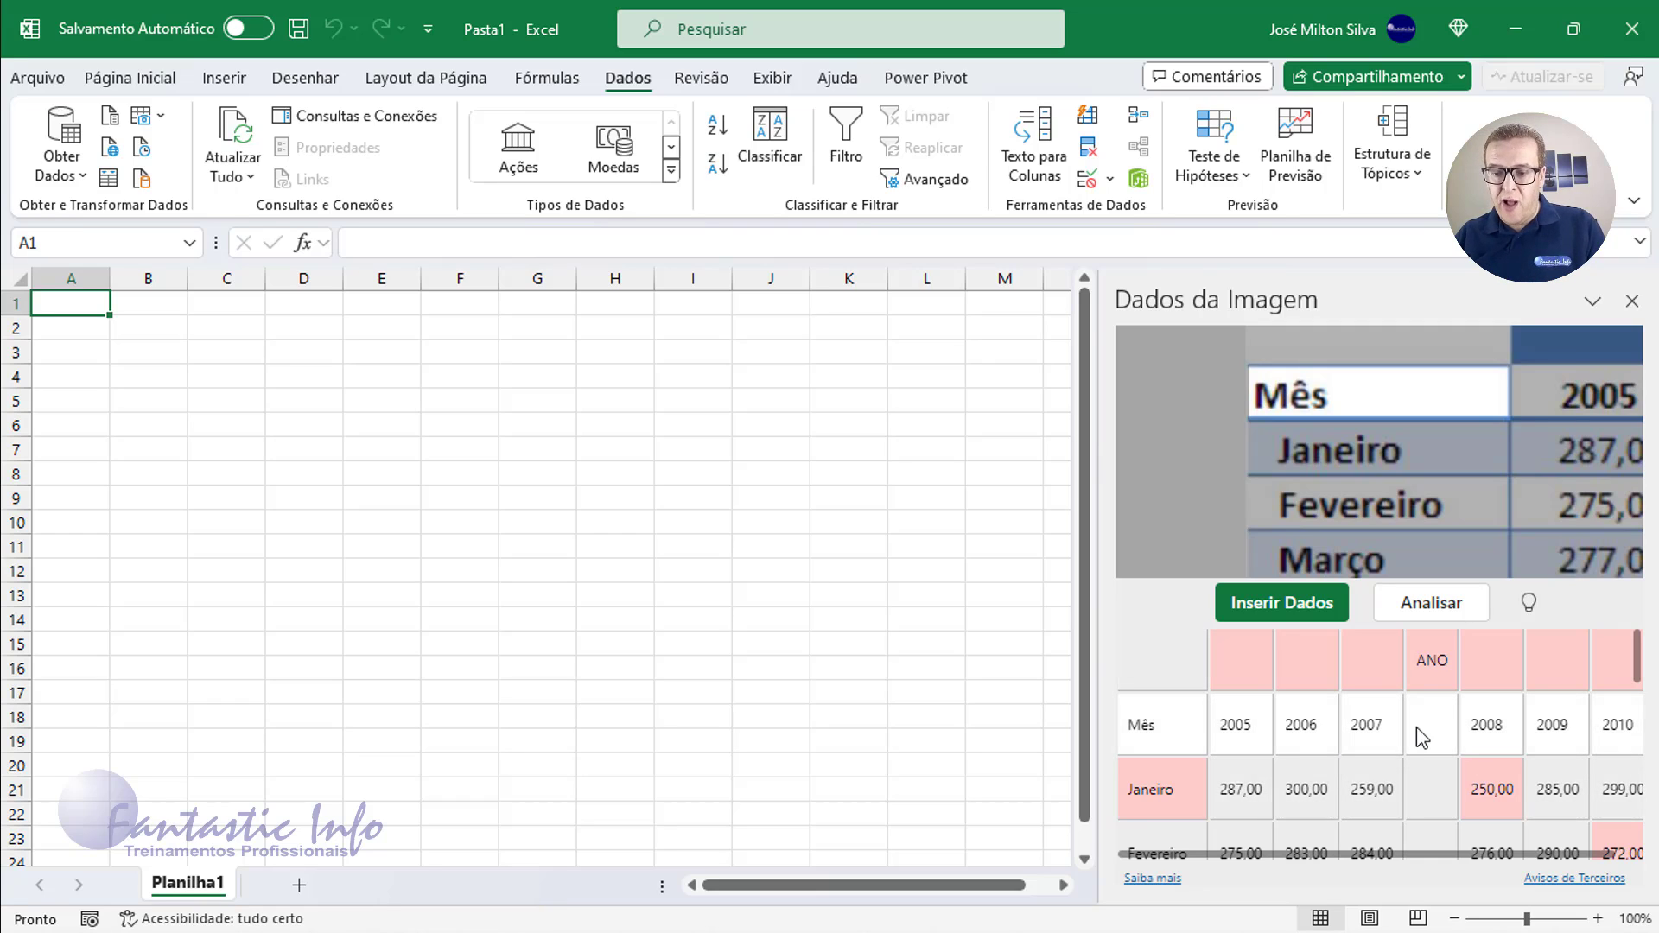
scroll(1377, 736, "down", 1)
scroll(1377, 735, "down", 2)
scroll(1376, 736, "up", 1)
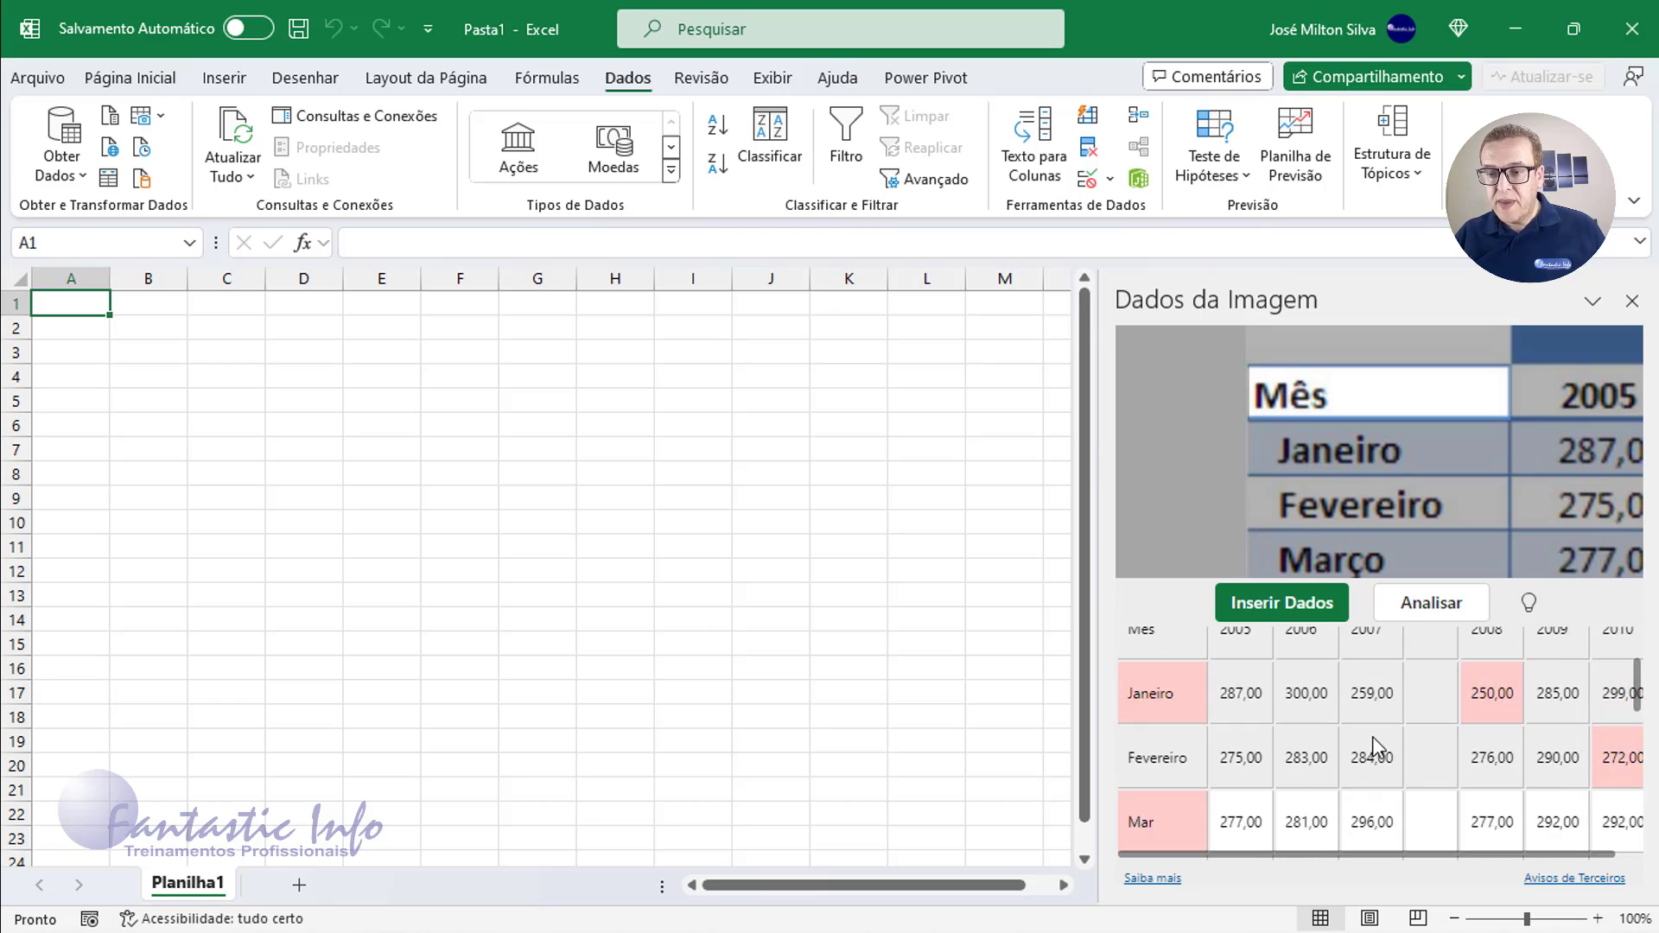
scroll(1377, 735, "up", 2)
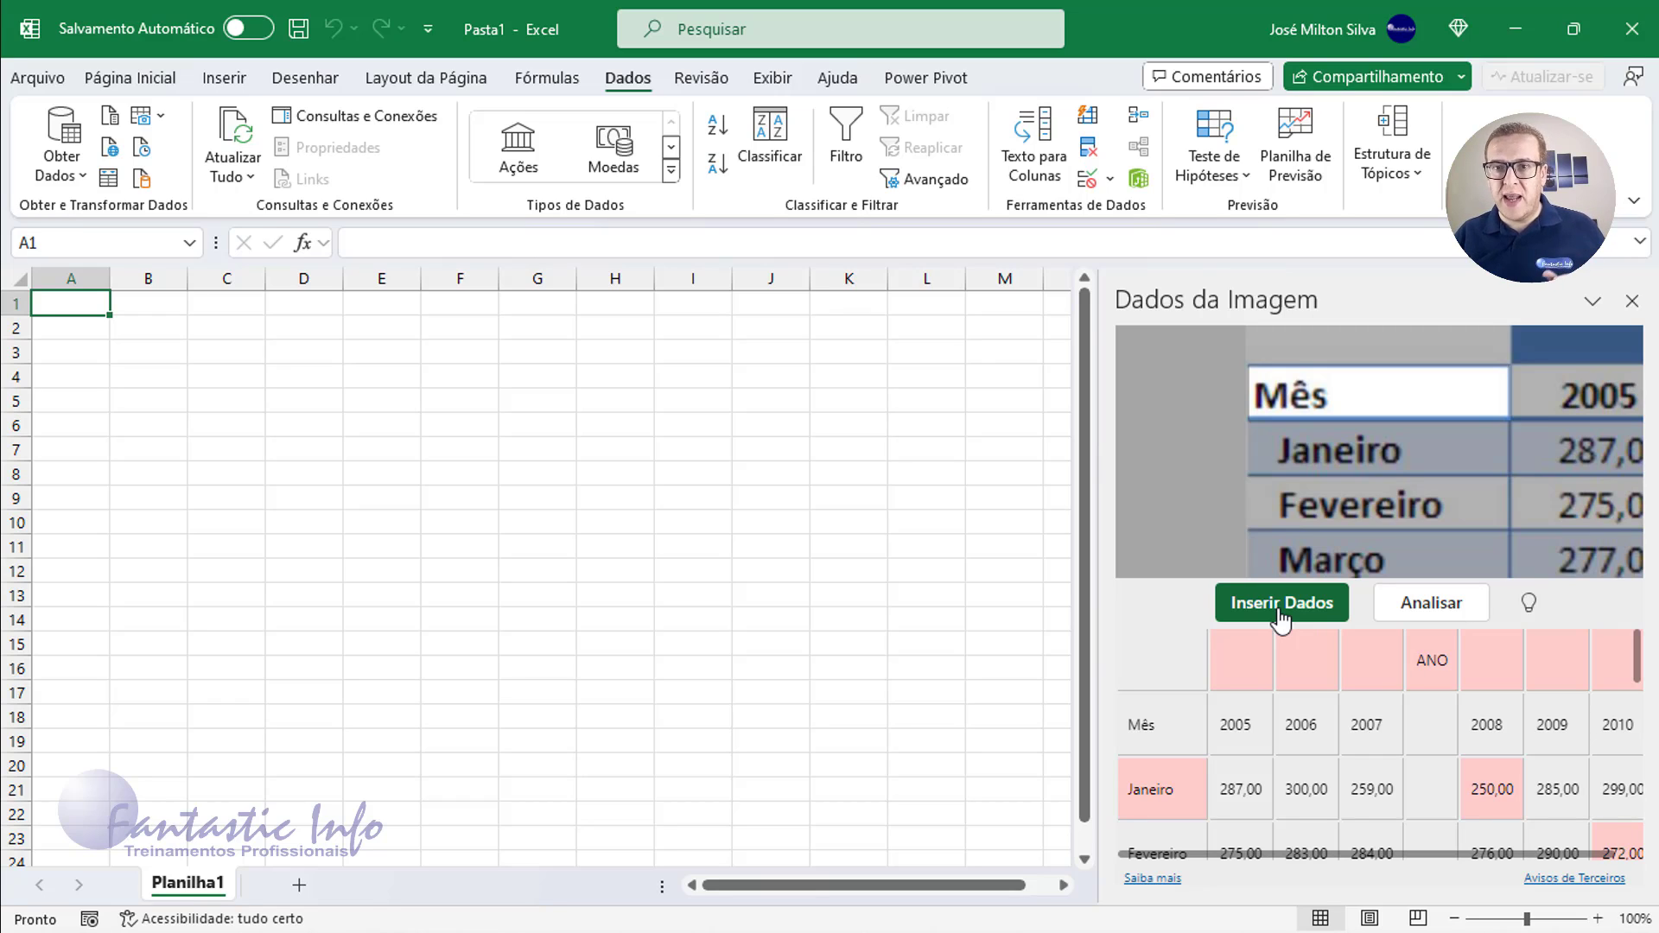
left_click(1280, 610)
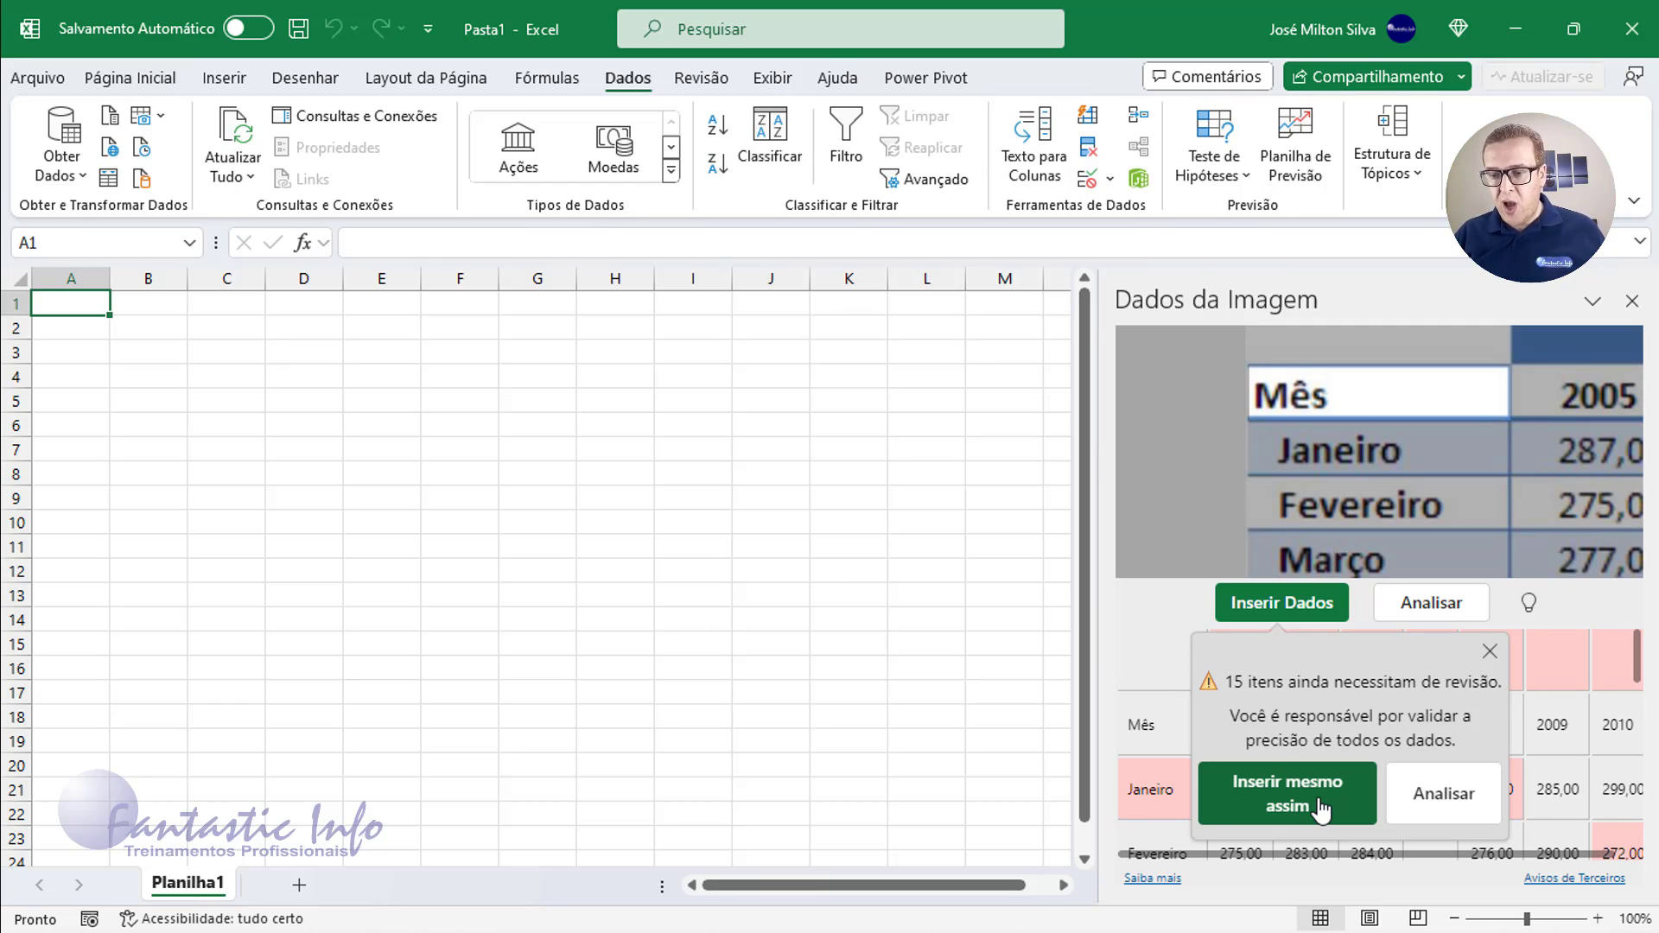
Insert the recognised data anyway and locate its empty column and row.
left_click(1319, 808)
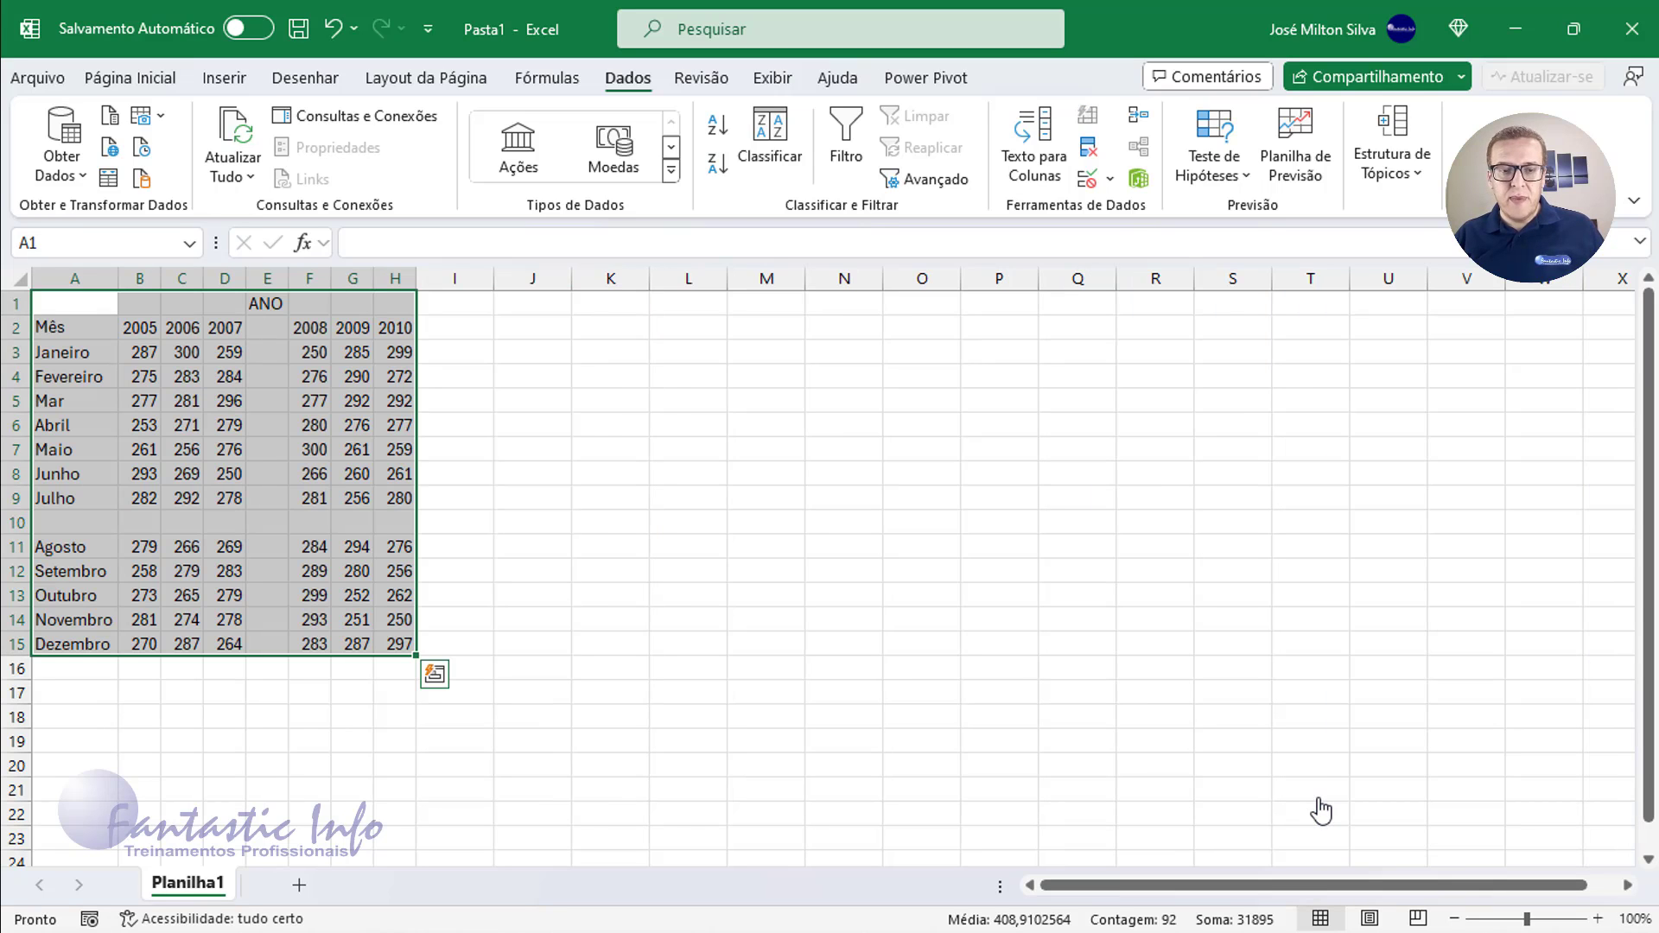
left_click(265, 517)
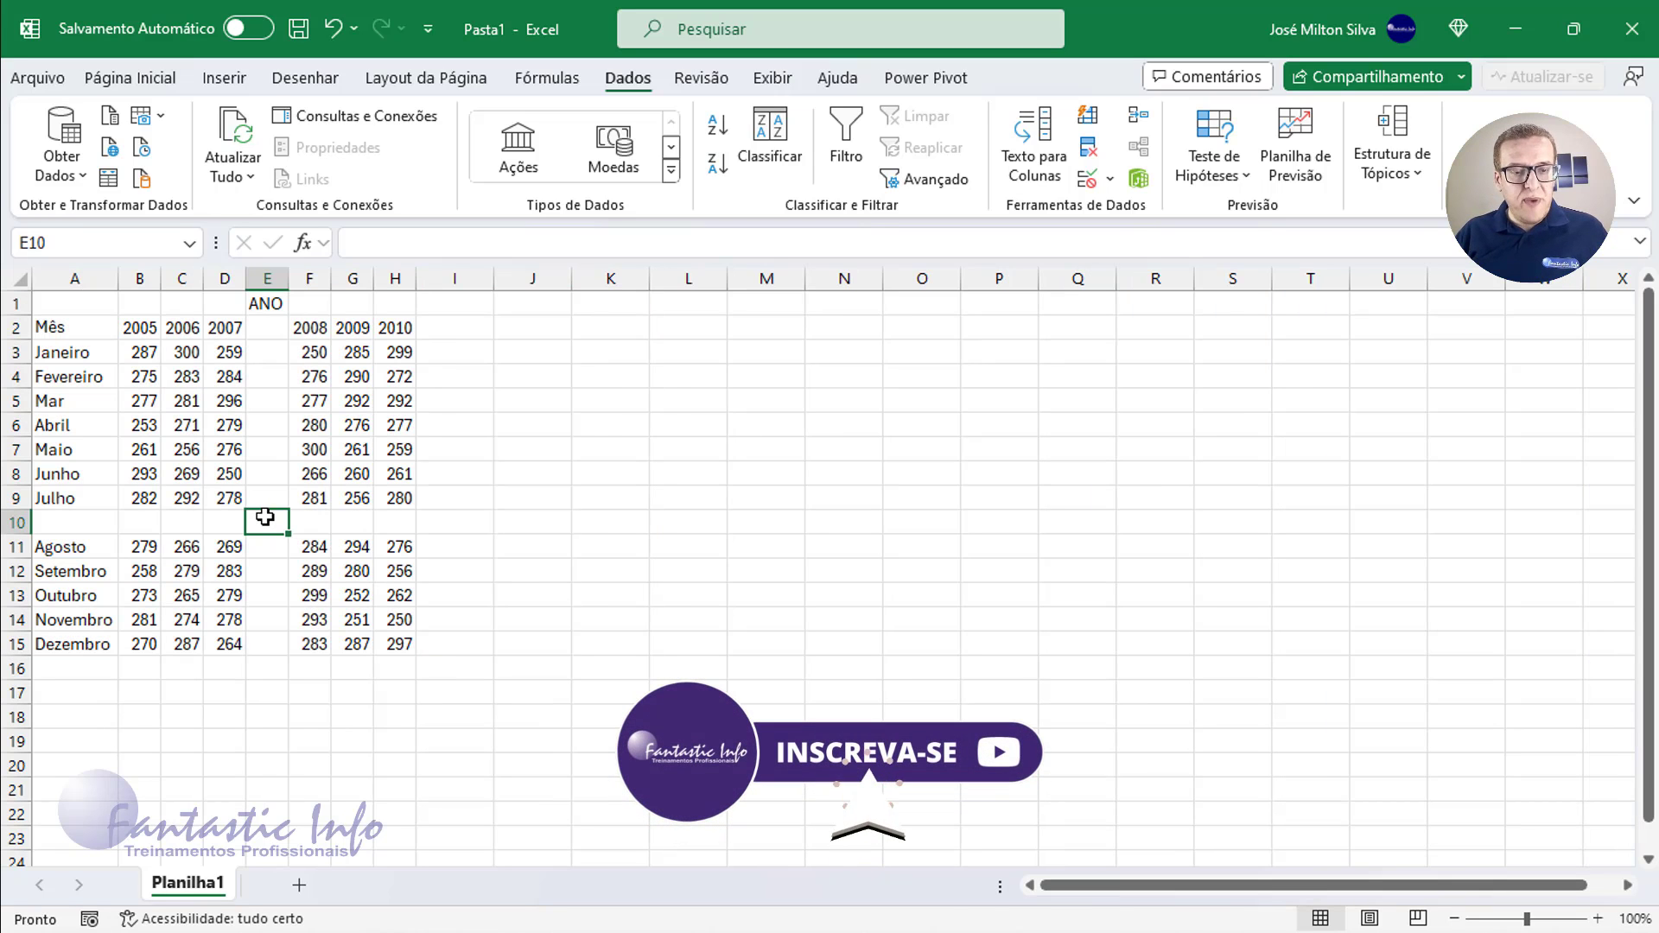
mouse_move(52, 327)
left_mouse_down()
mouse_move(394, 605)
mouse_move(394, 644)
left_mouse_up()
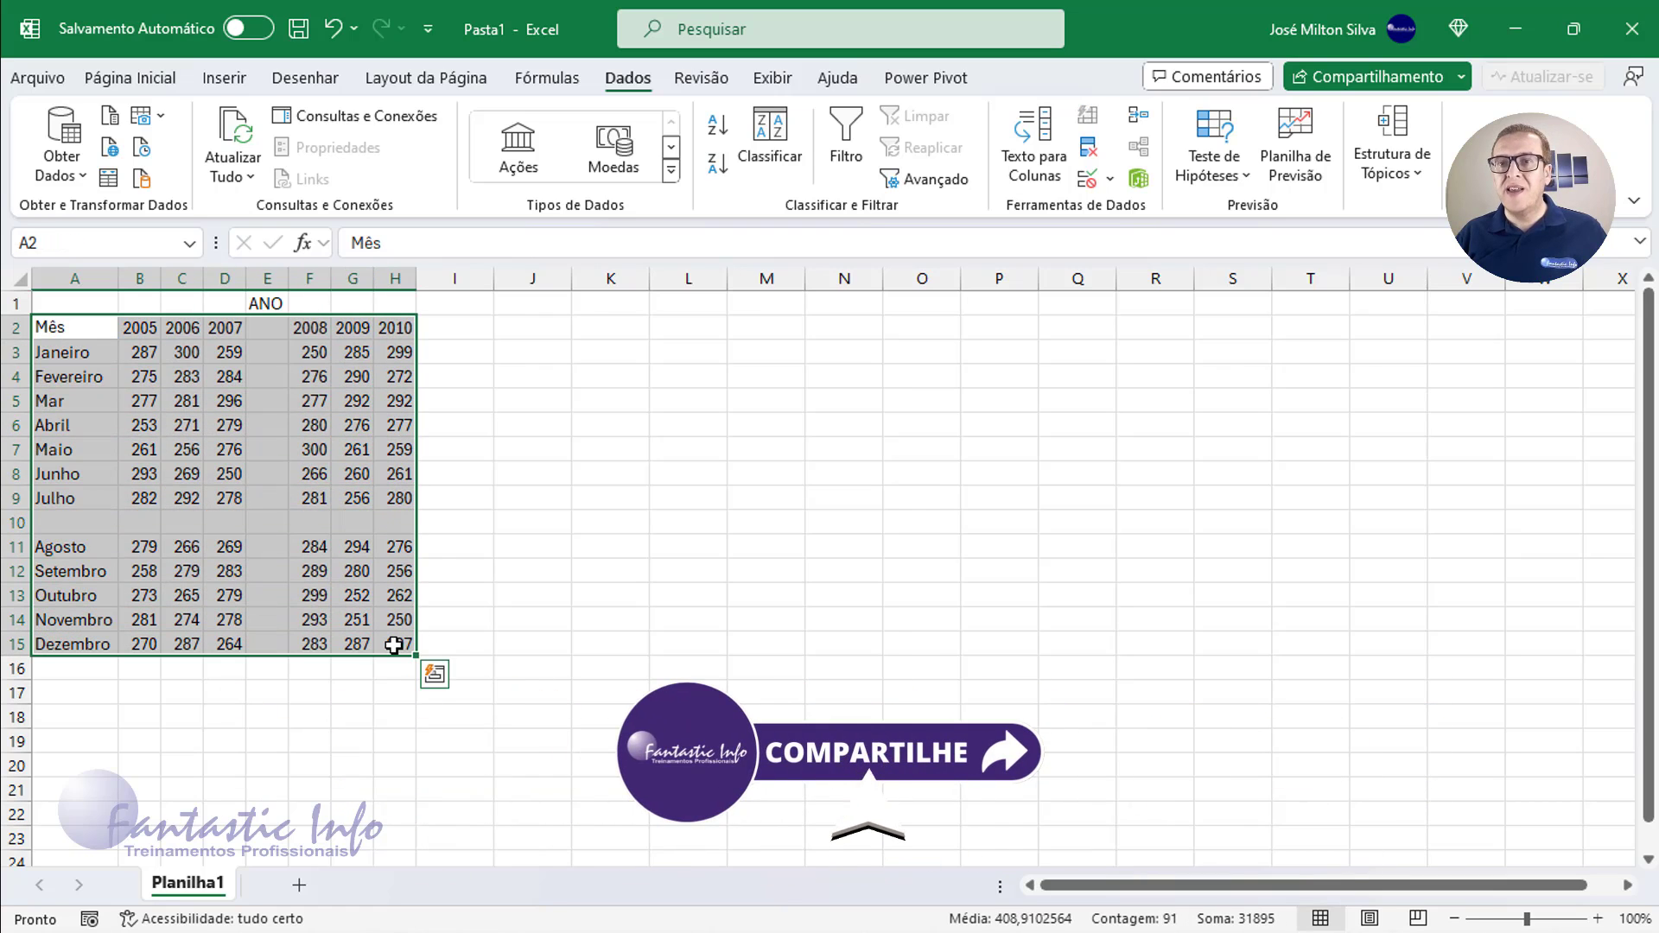
left_click(235, 537)
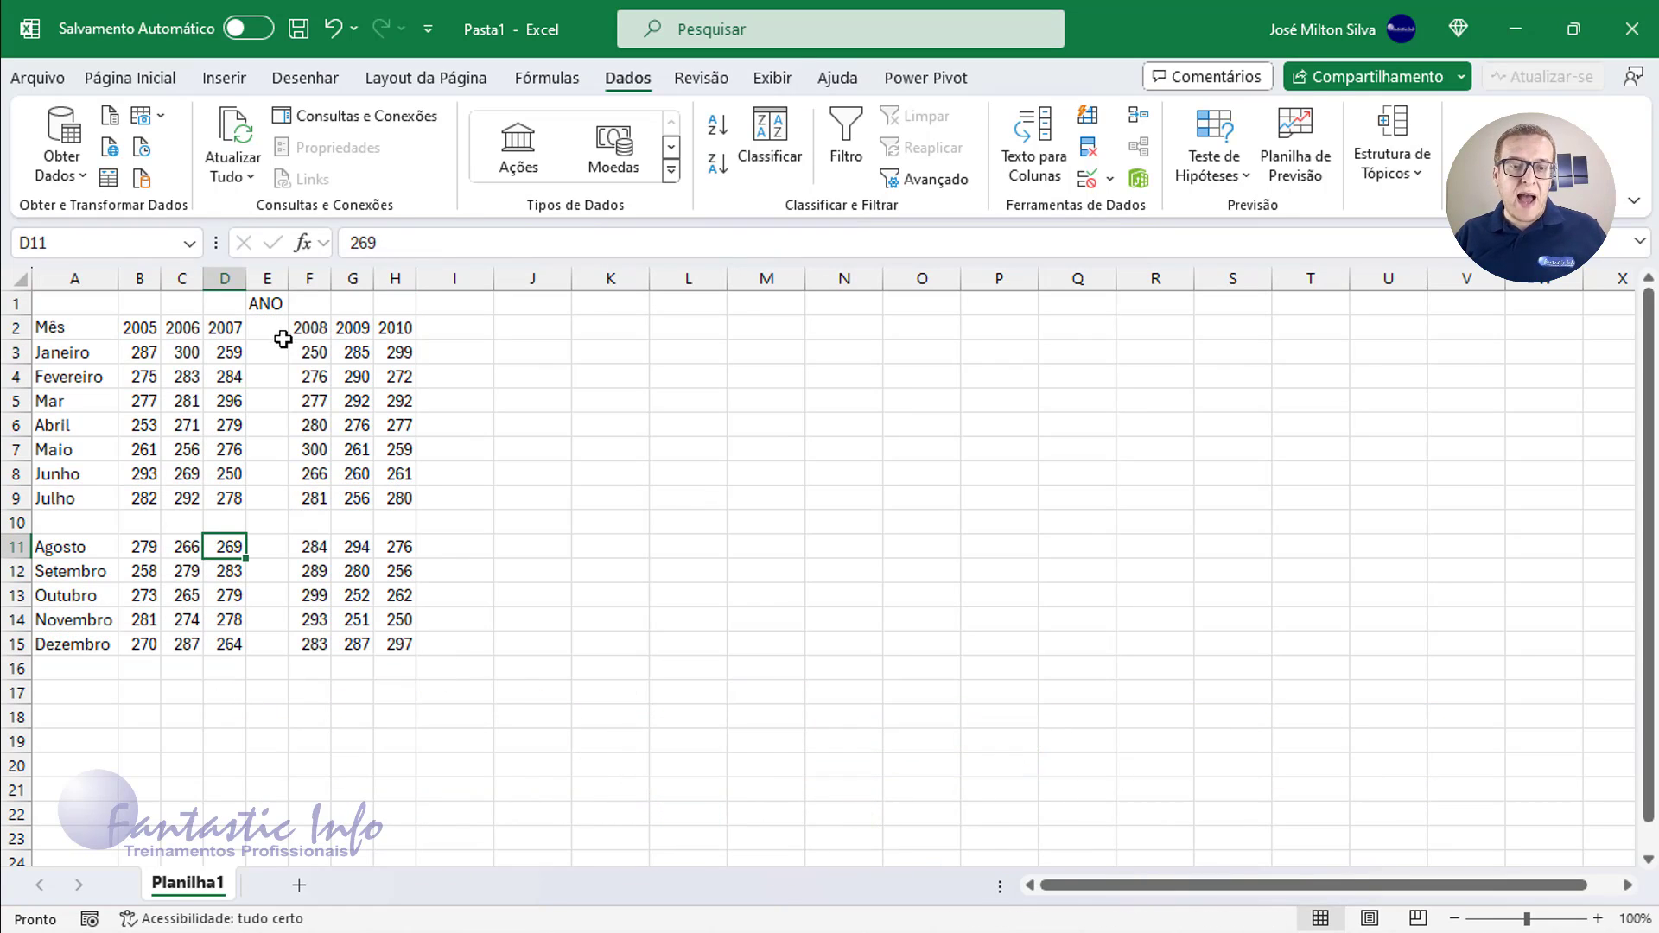
left_click_drag(268, 352, 277, 635)
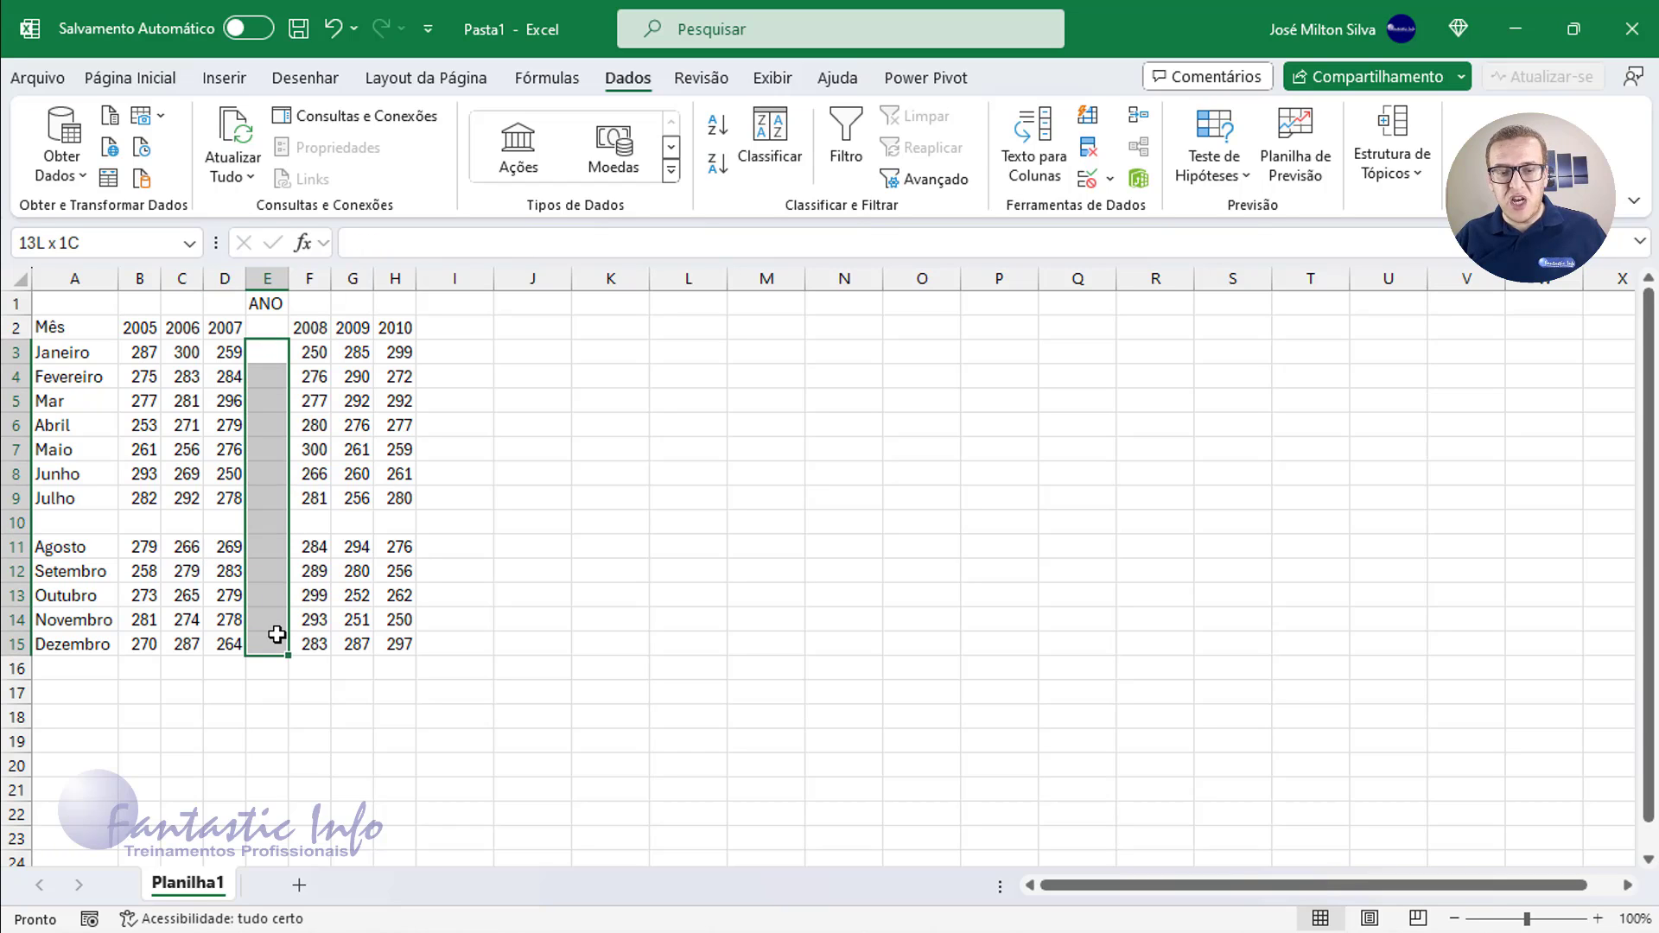
left_click(267, 345)
left_click_drag(93, 522, 390, 522)
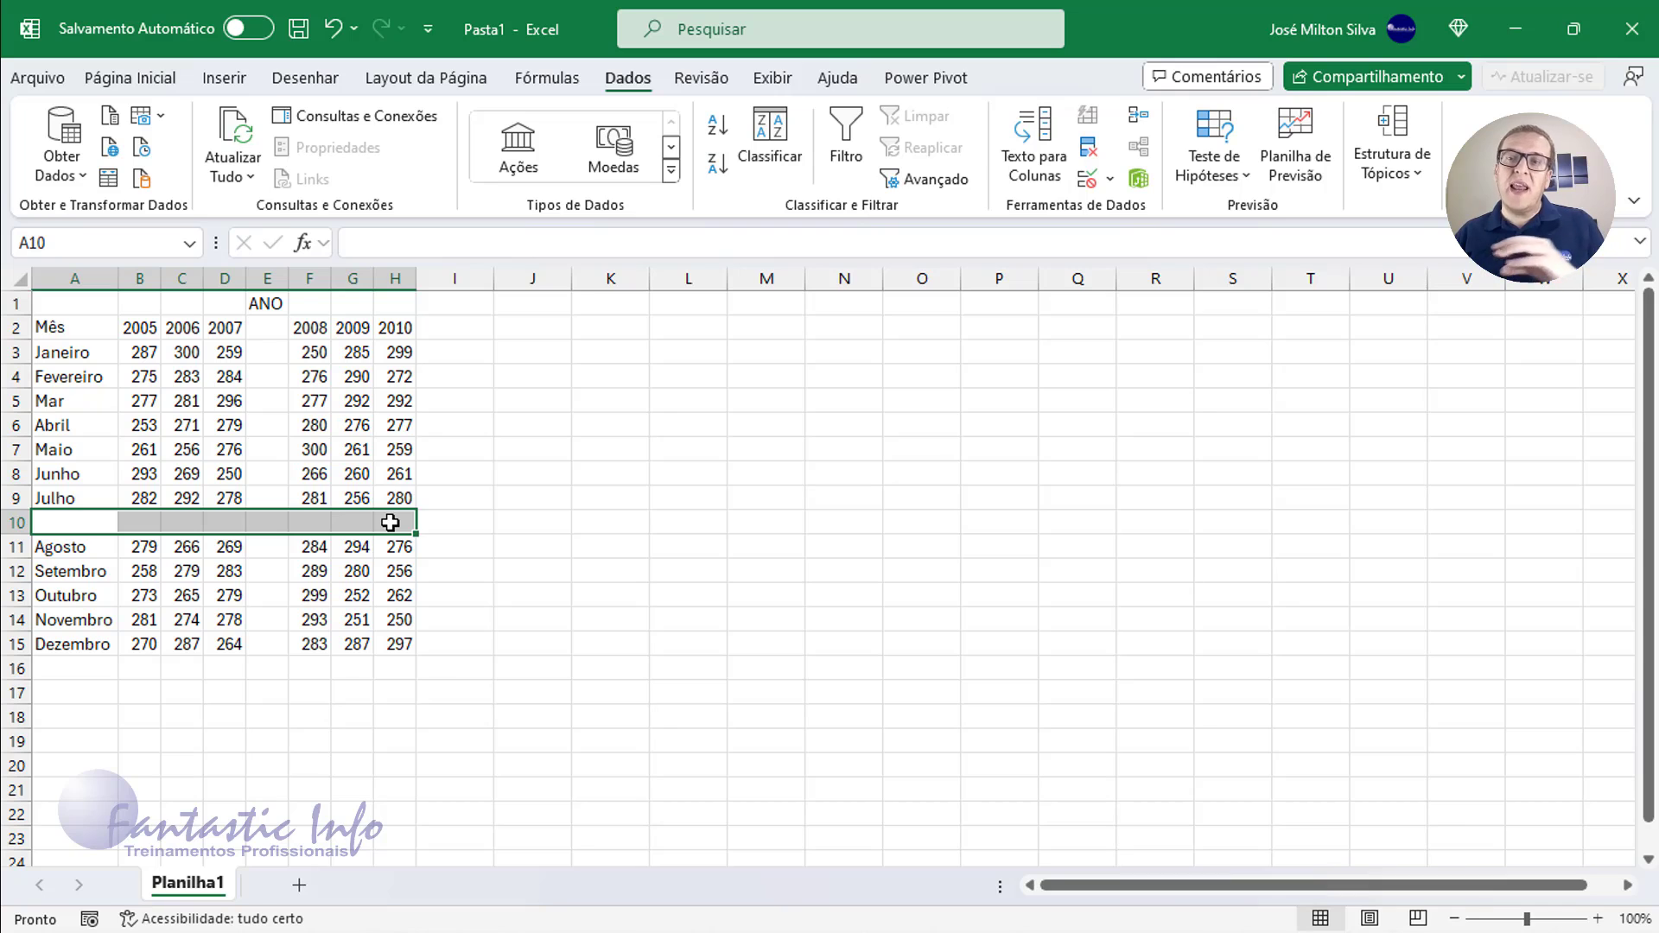
Delete the empty ANO column E and blank row 10, then select the table from Mês.
left_click(268, 277)
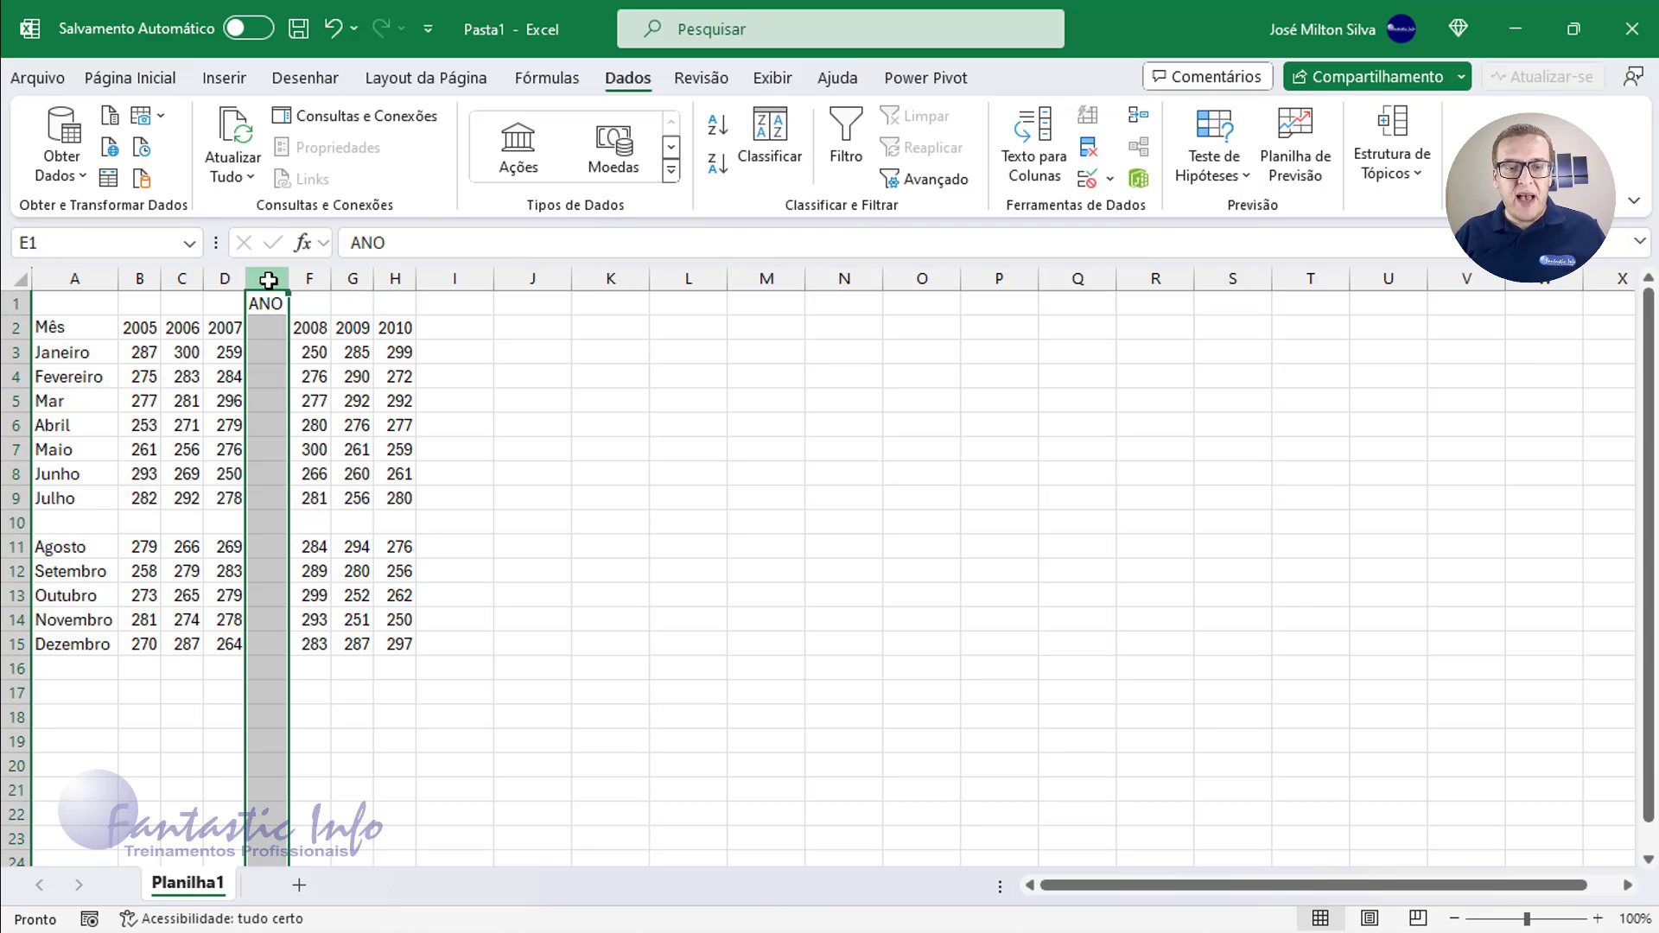
right_click(268, 276)
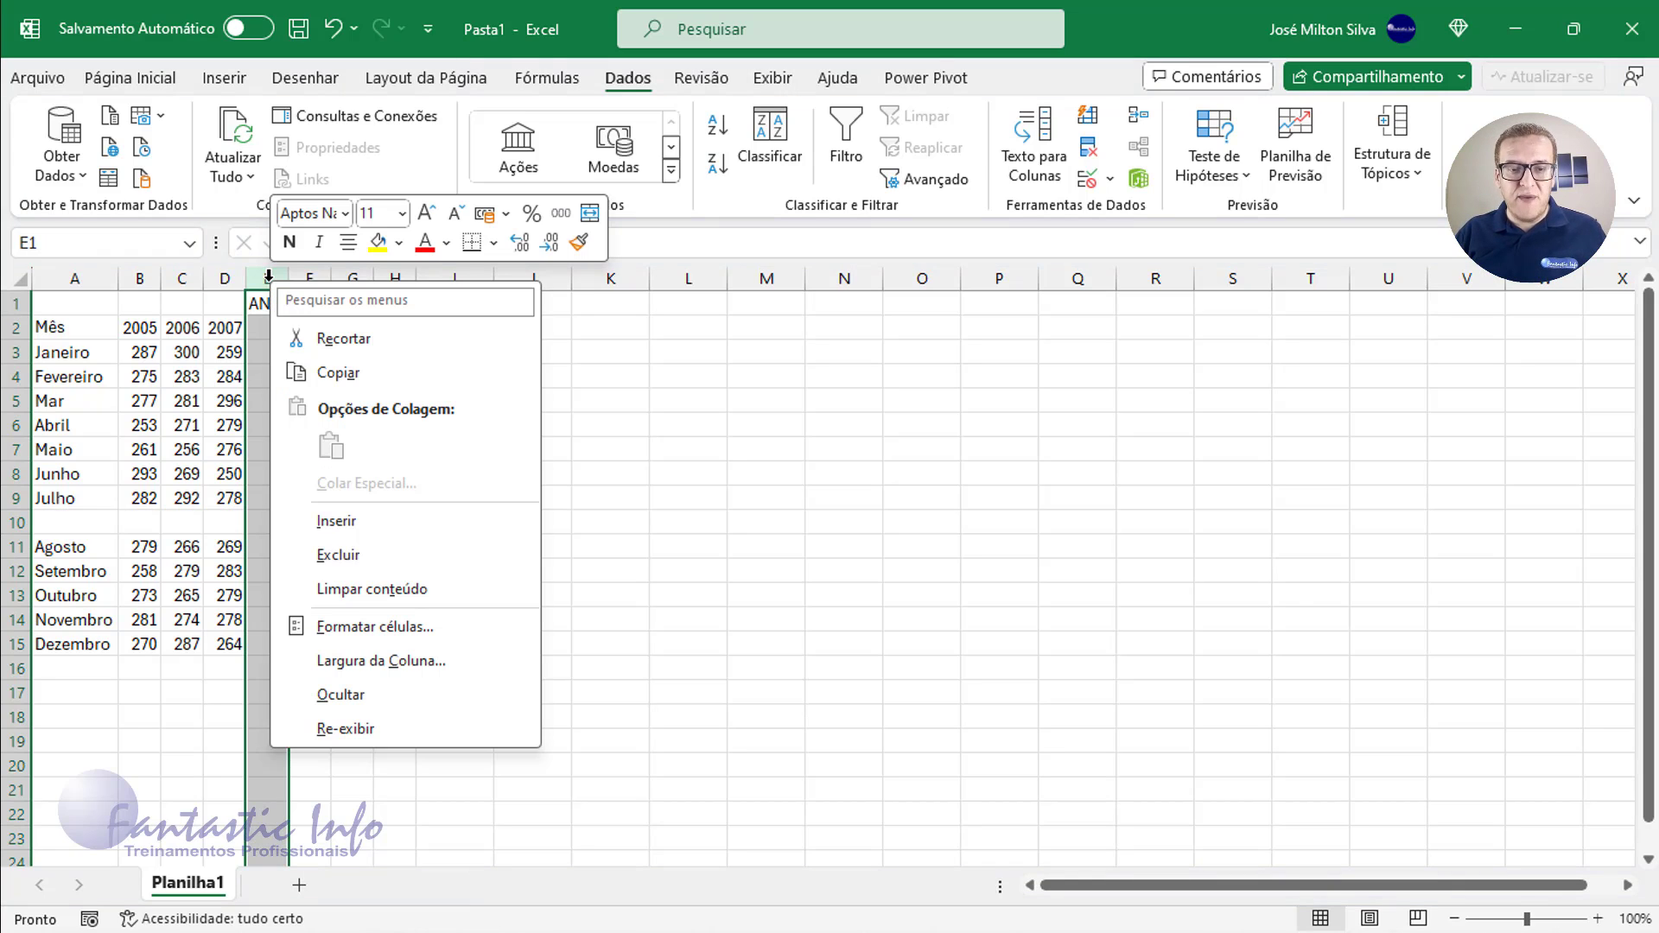
left_click(335, 556)
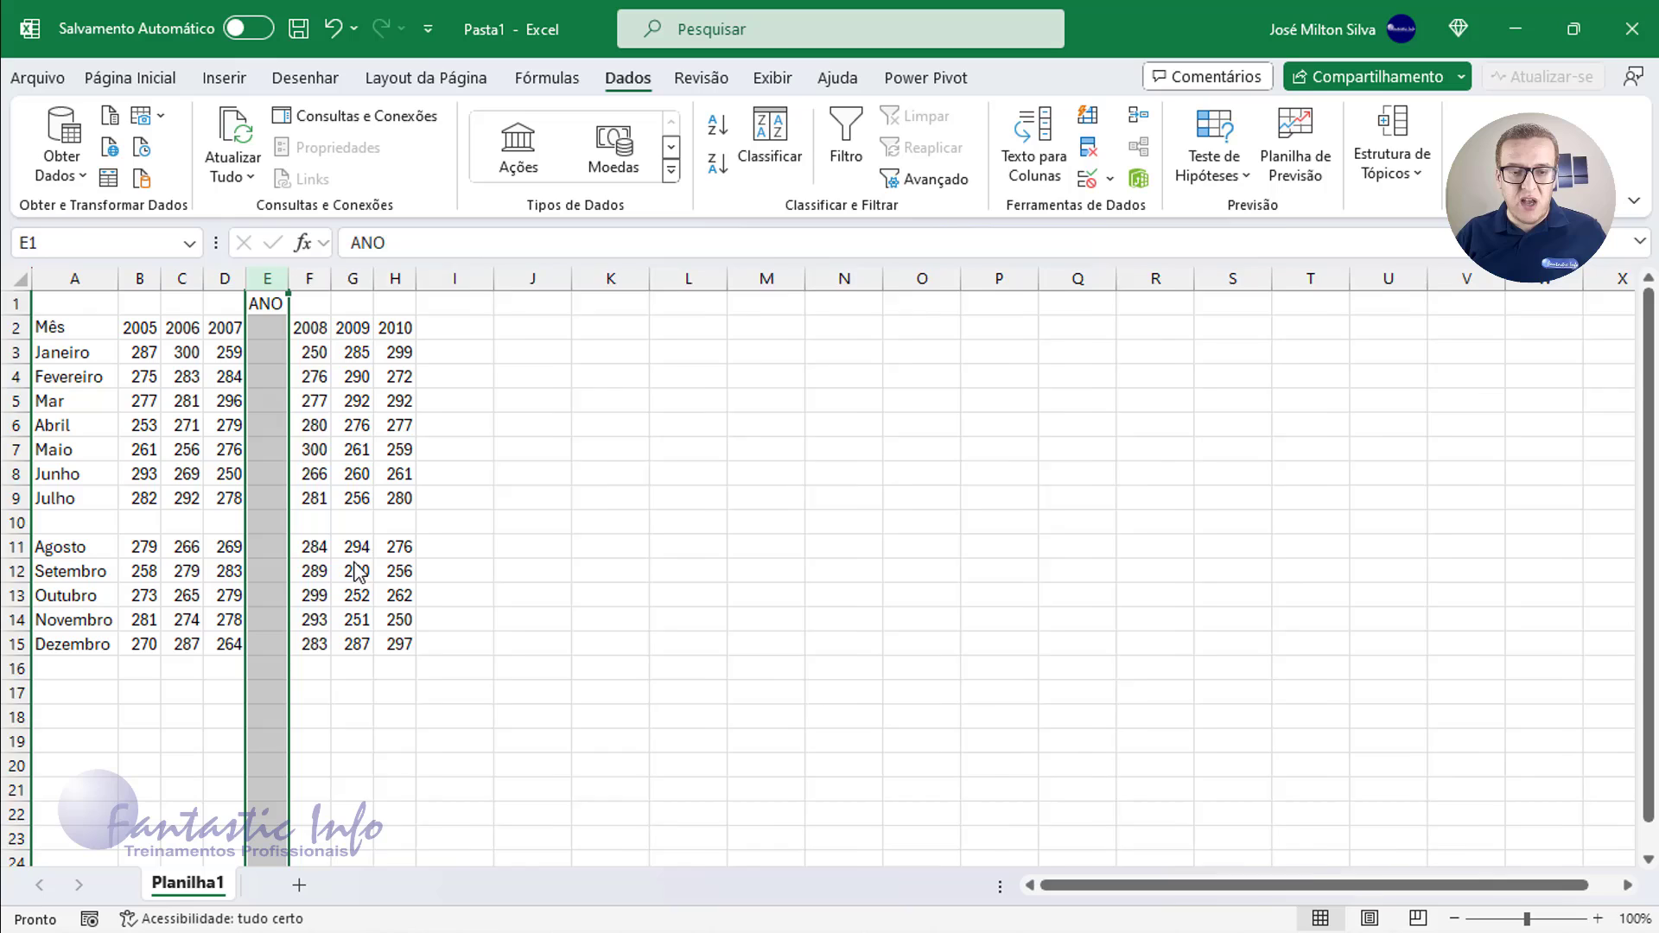
right_click(34, 522)
left_click(95, 331)
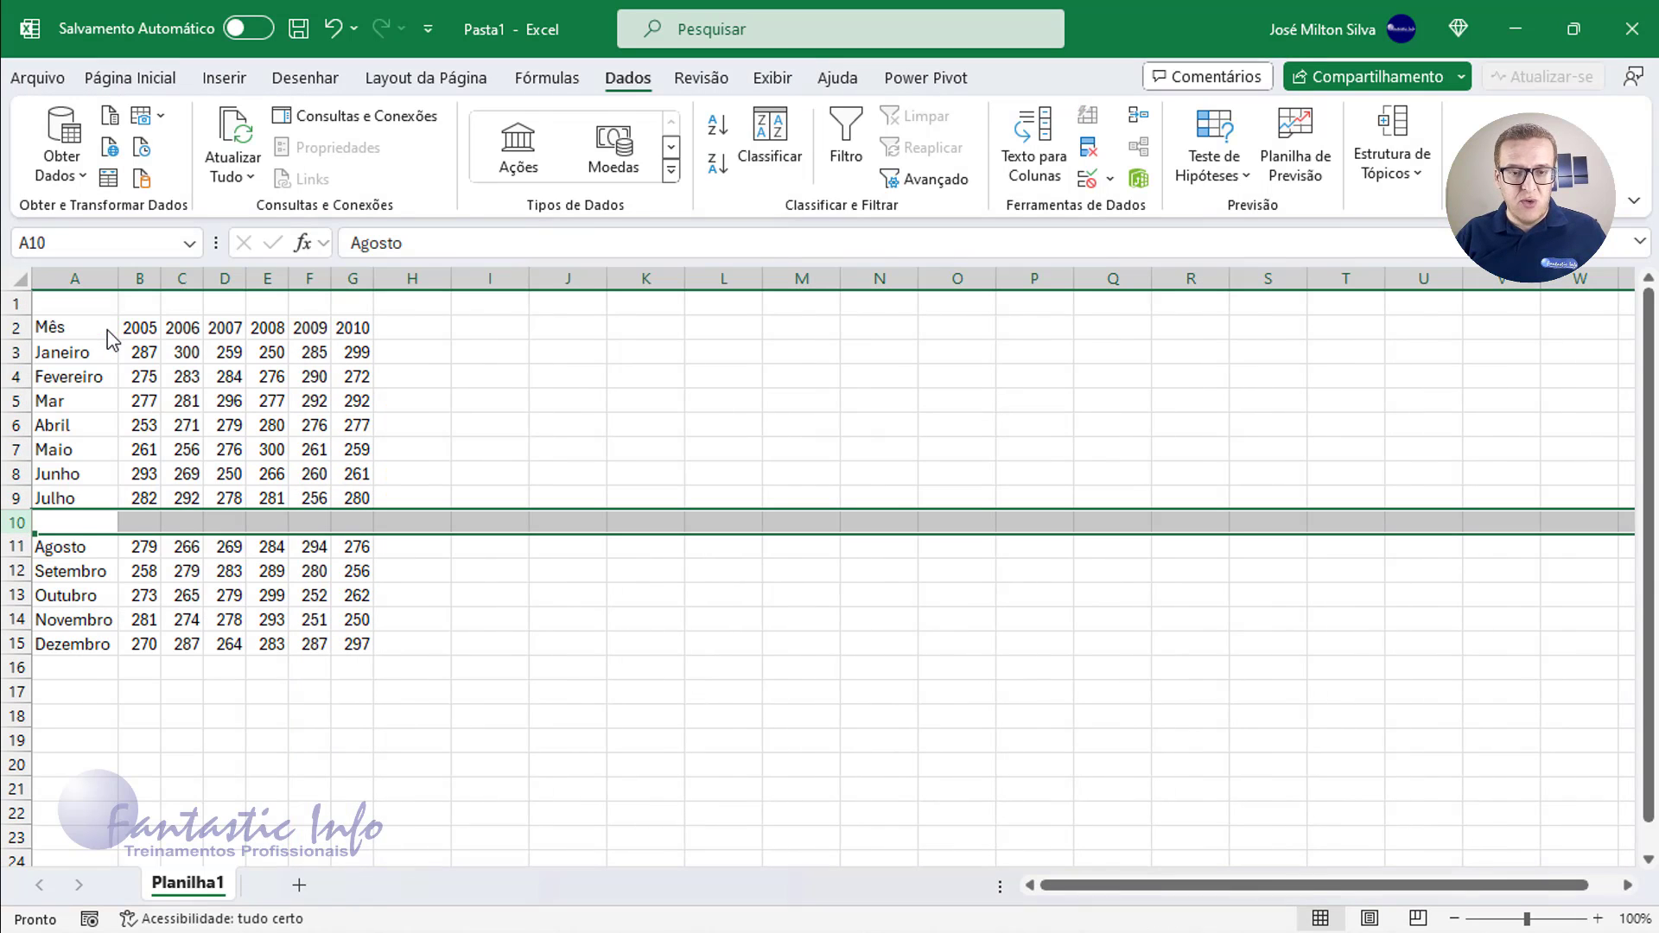
mouse_move(78, 327)
left_mouse_down()
mouse_move(357, 333)
mouse_move(350, 615)
left_mouse_up()
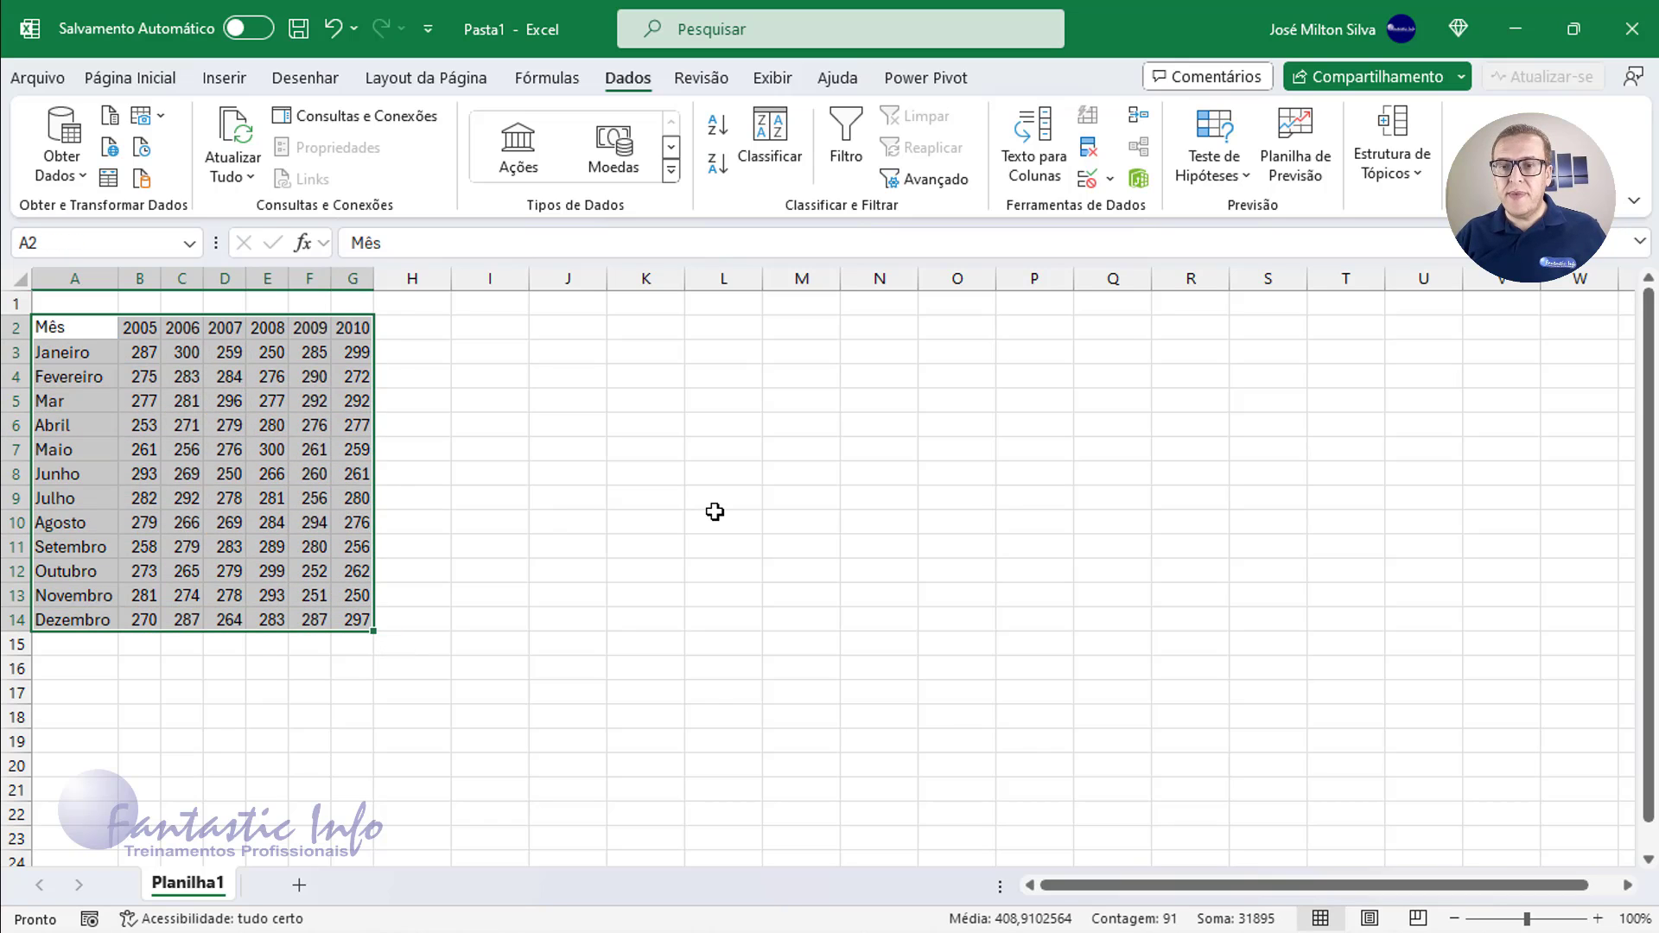
Format A2:G14 as a medium blue banded table with headers, then select B3:G14.
left_click(129, 77)
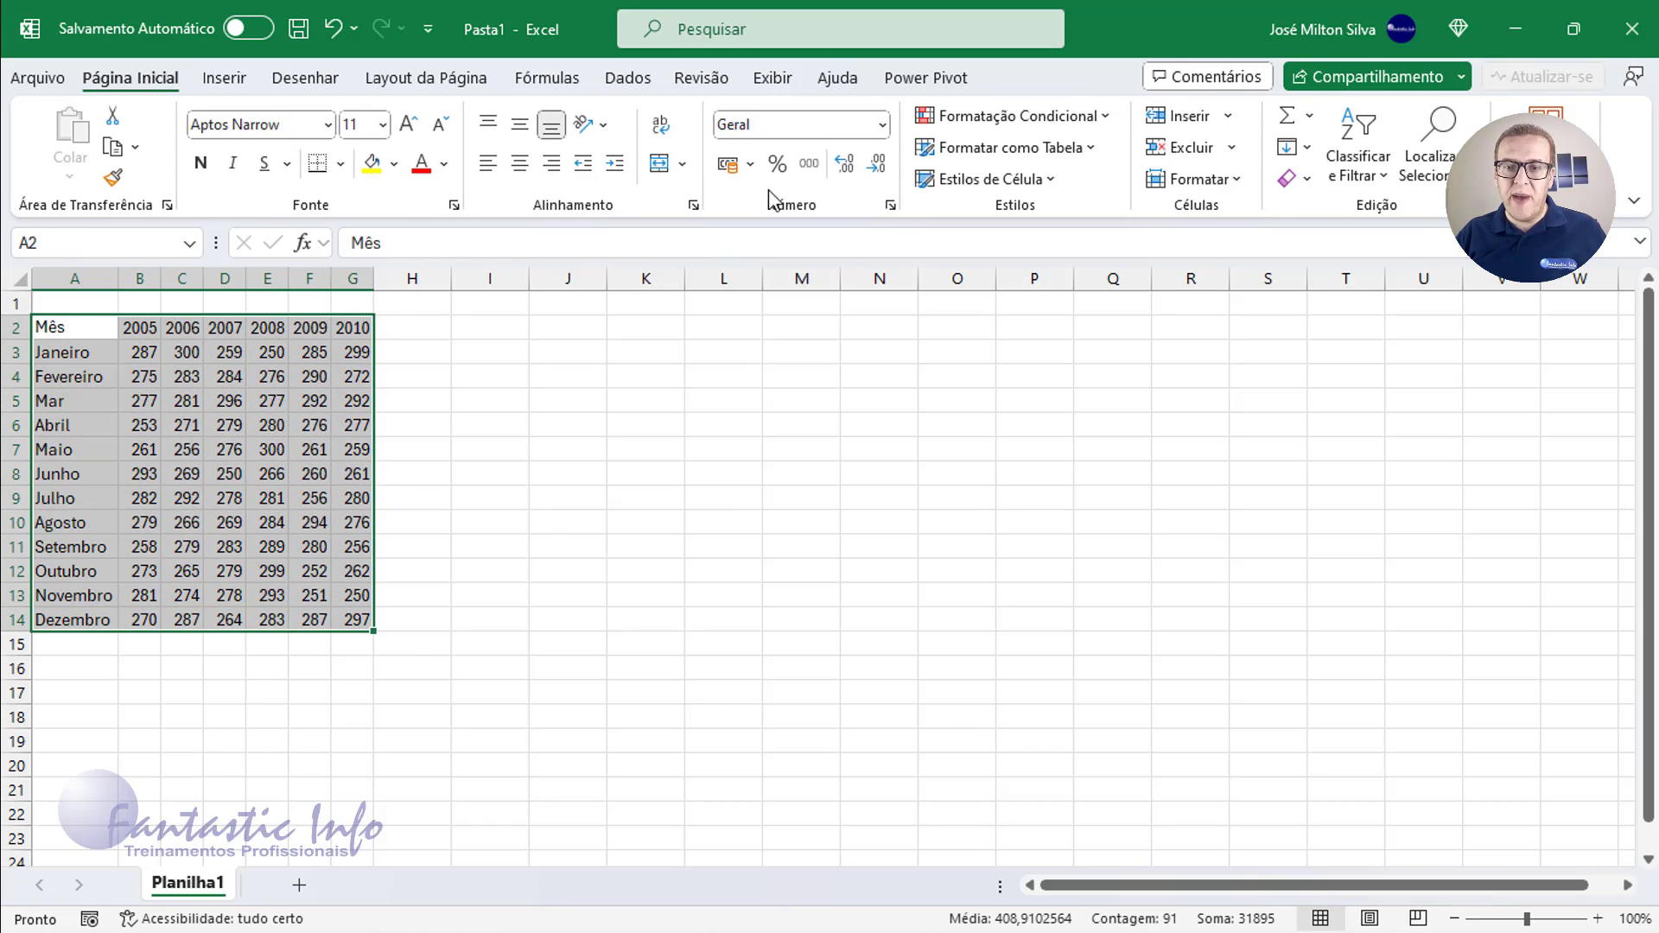
left_click(1070, 152)
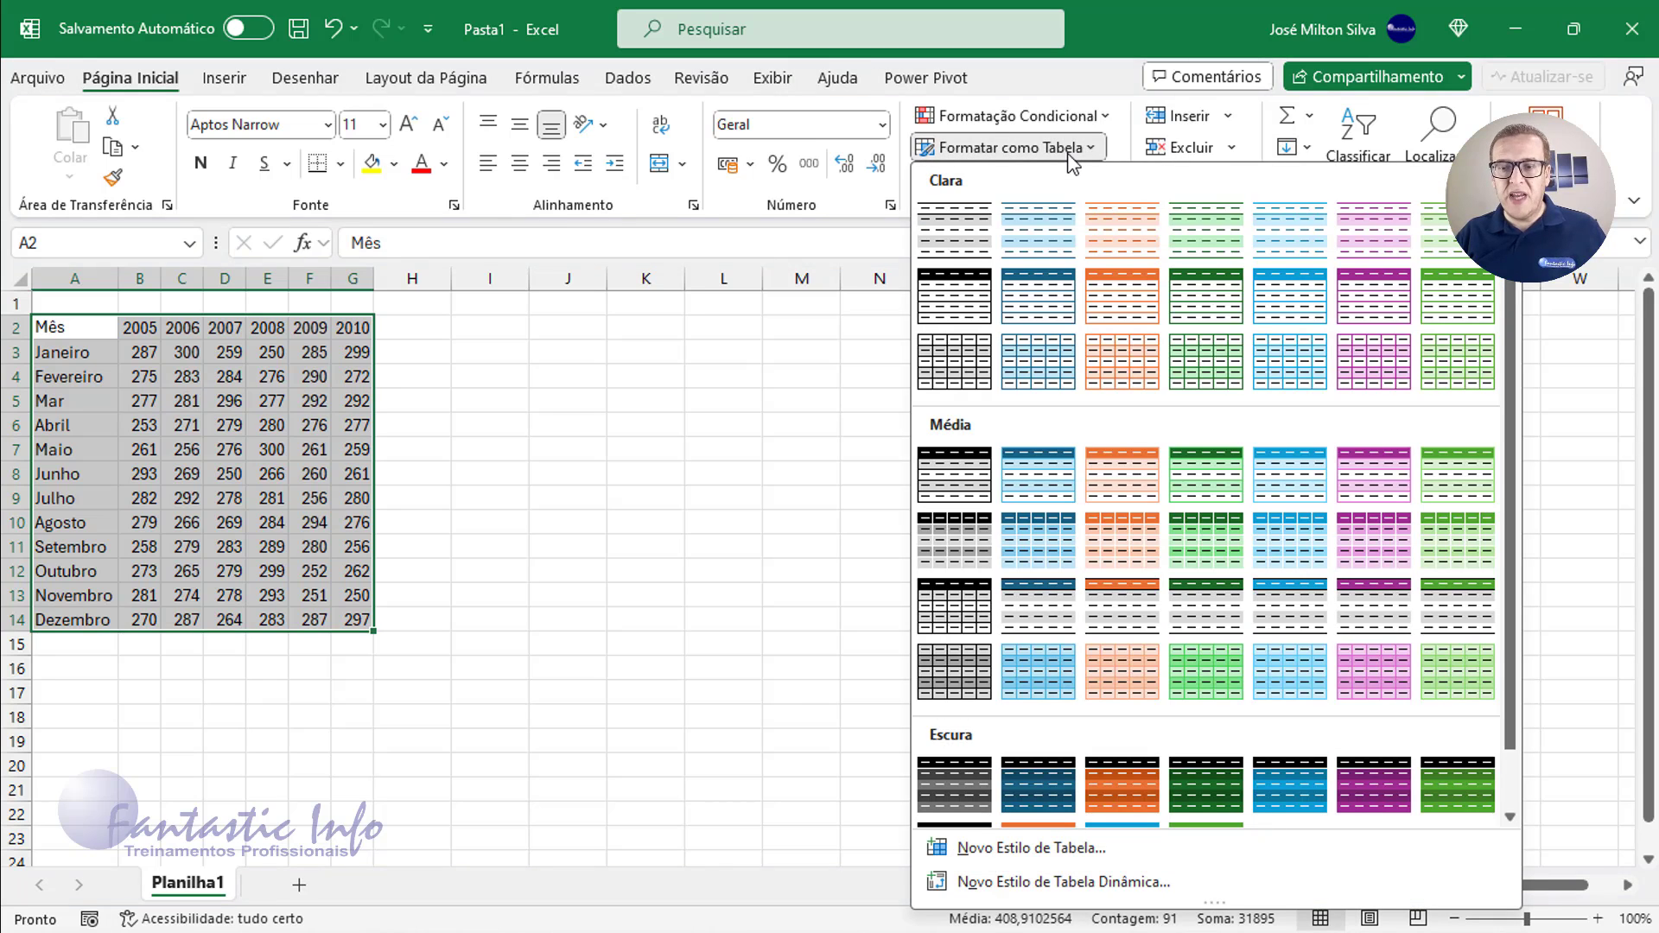
left_click(1044, 497)
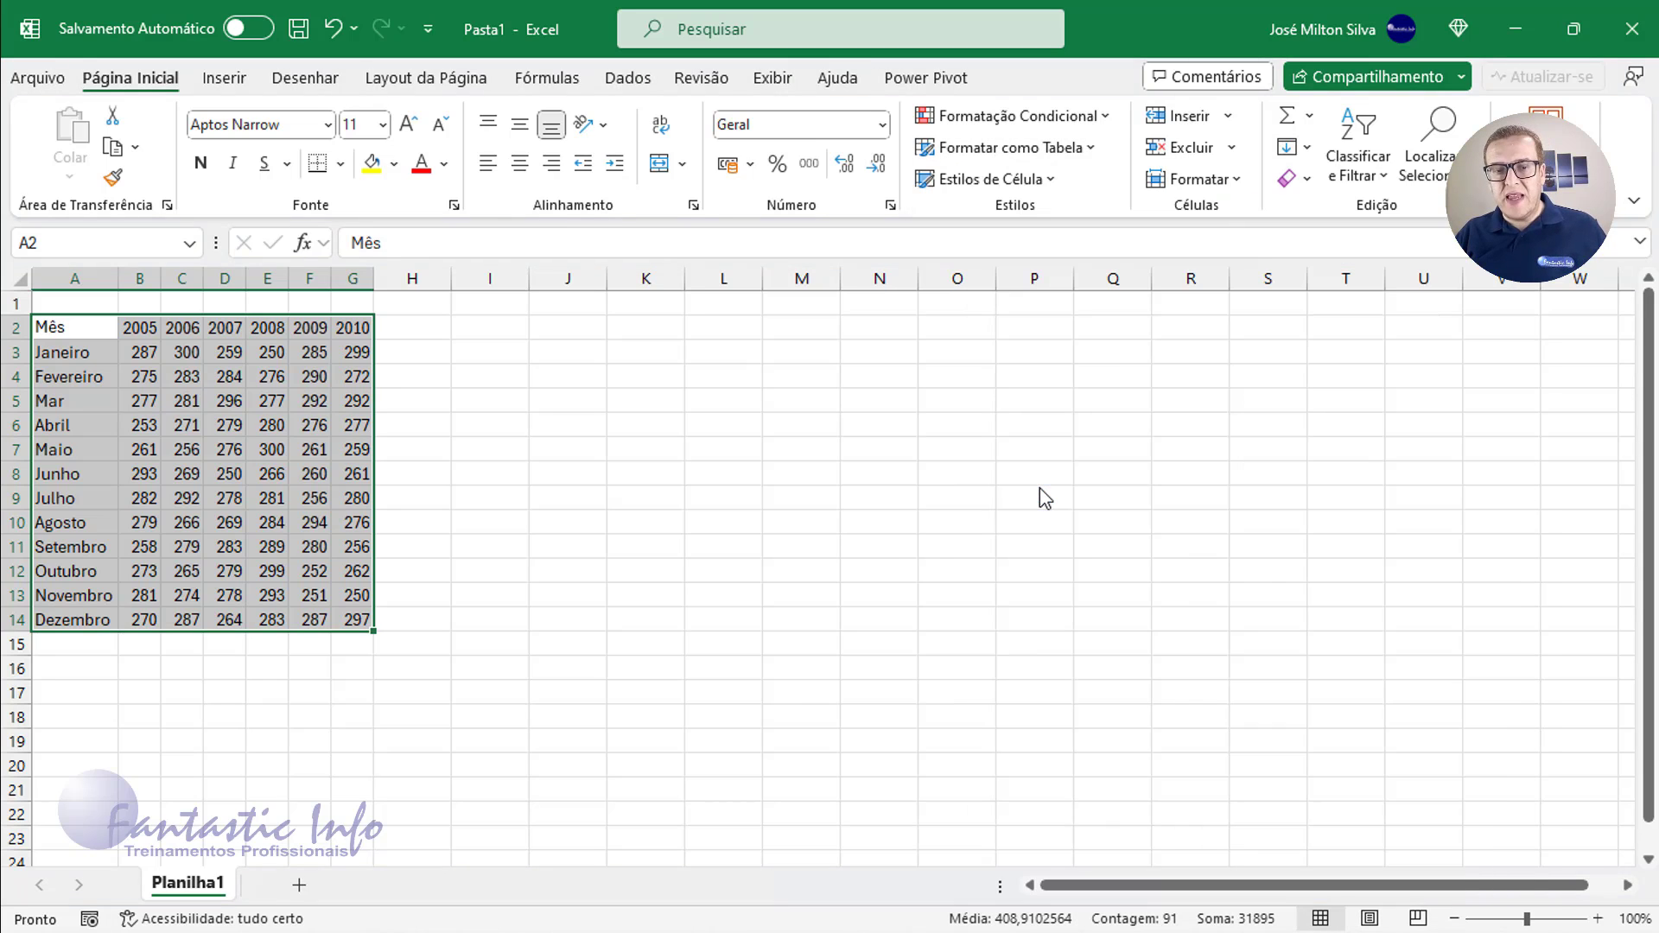
left_click(440, 518)
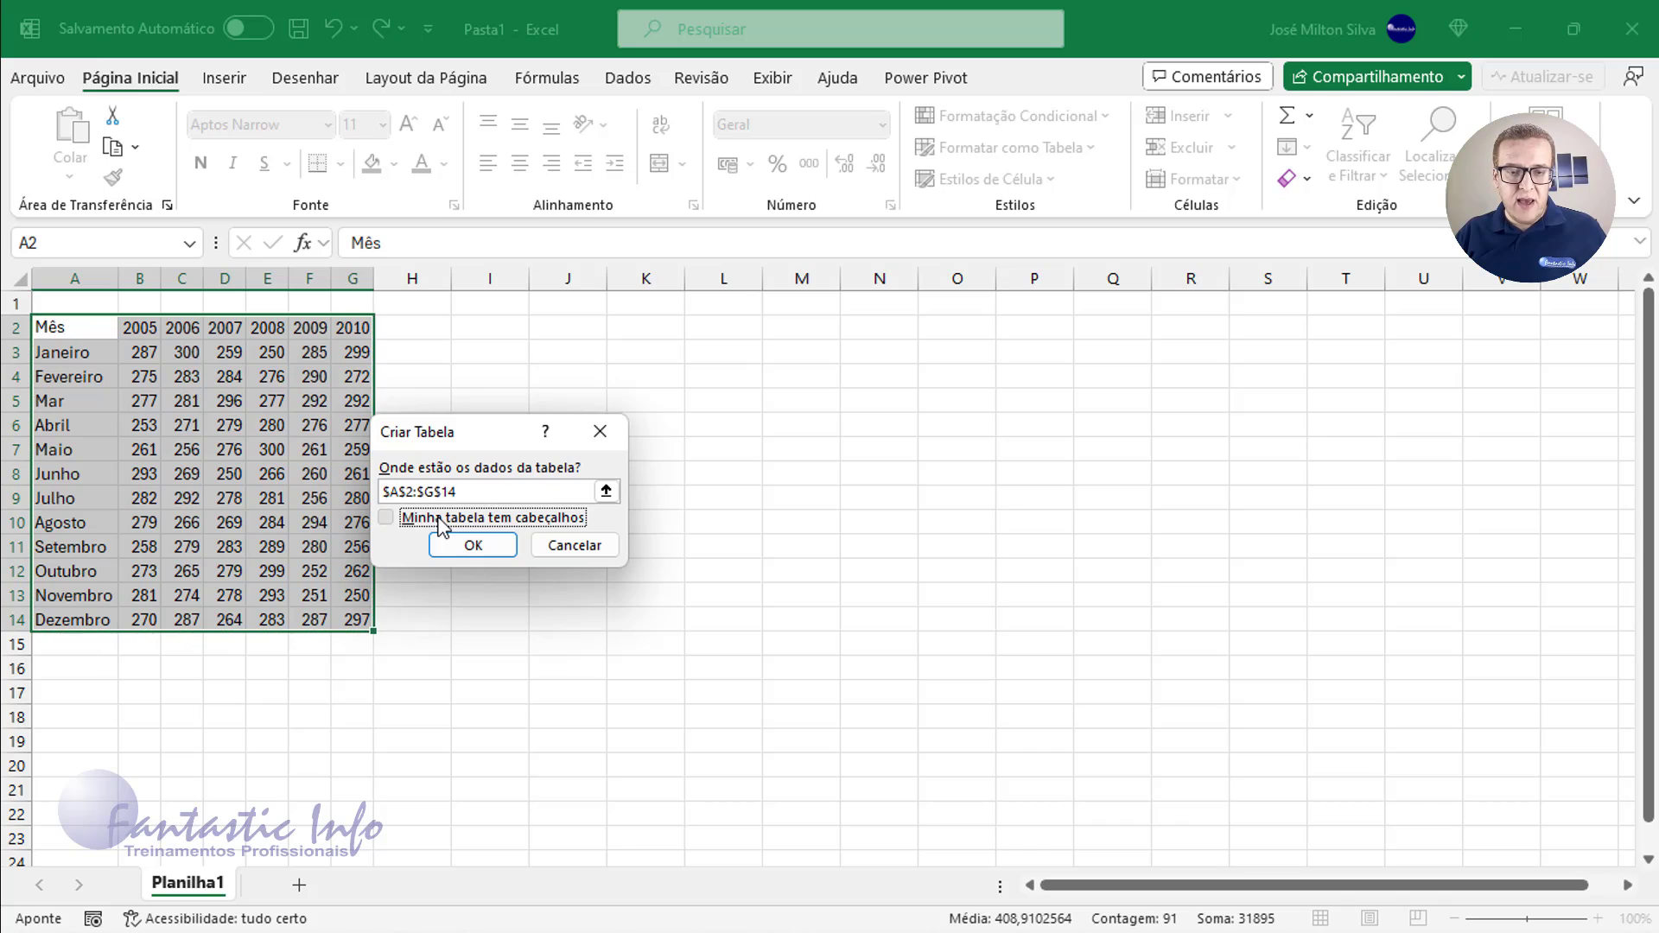
left_click(494, 553)
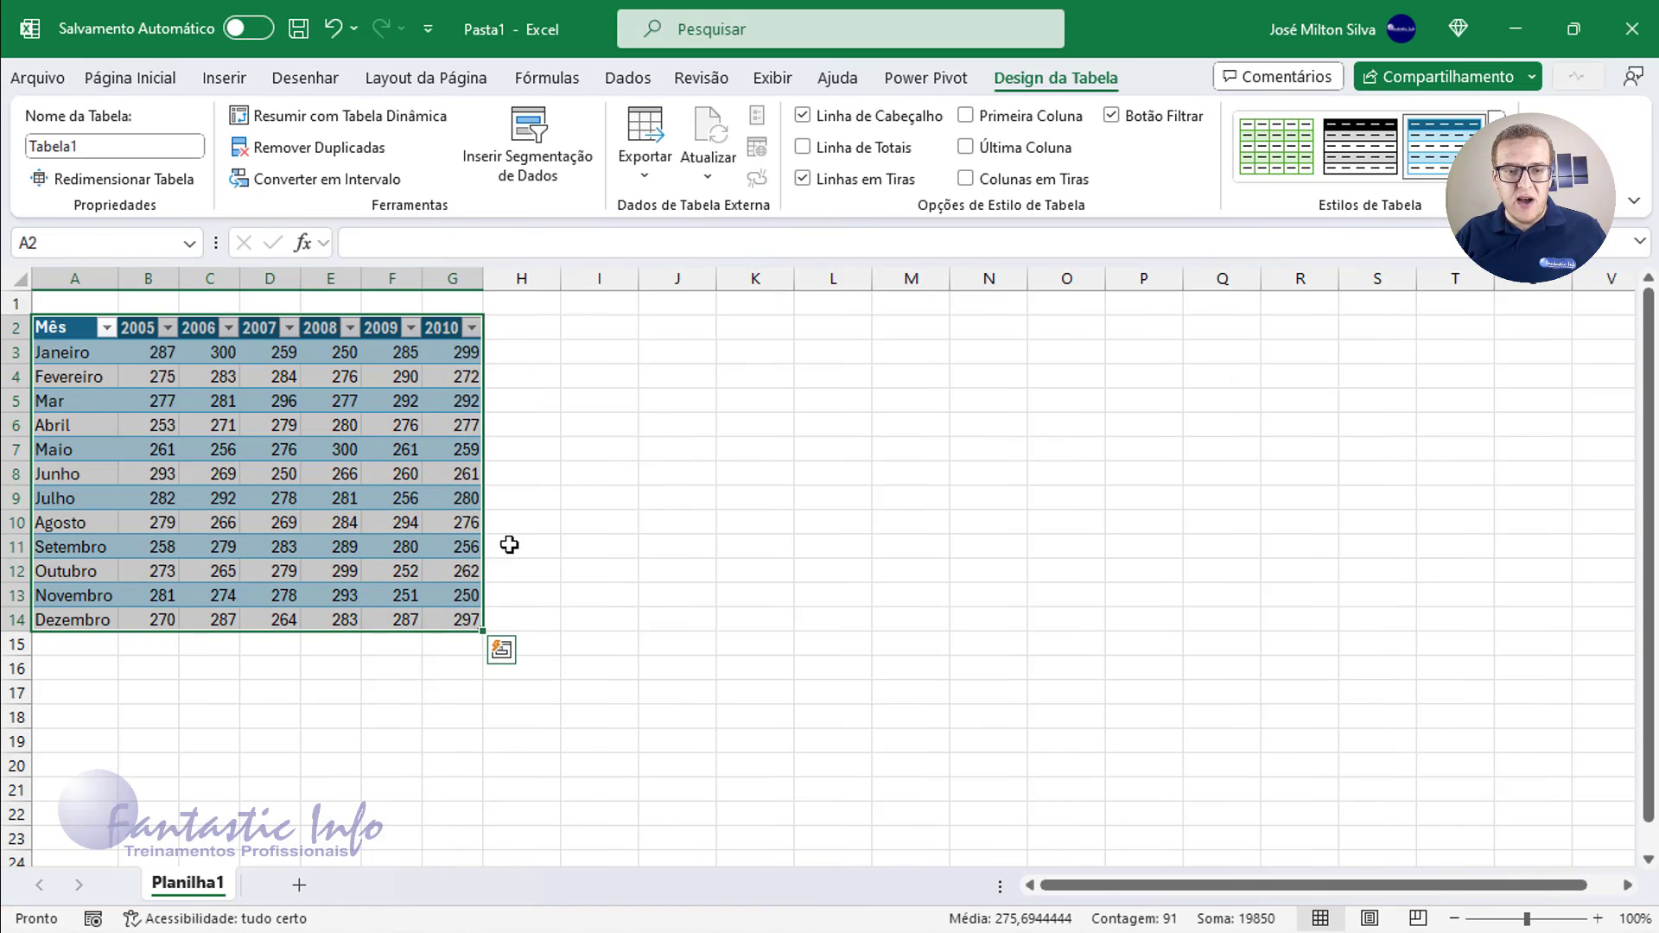
left_click_drag(163, 354, 453, 619)
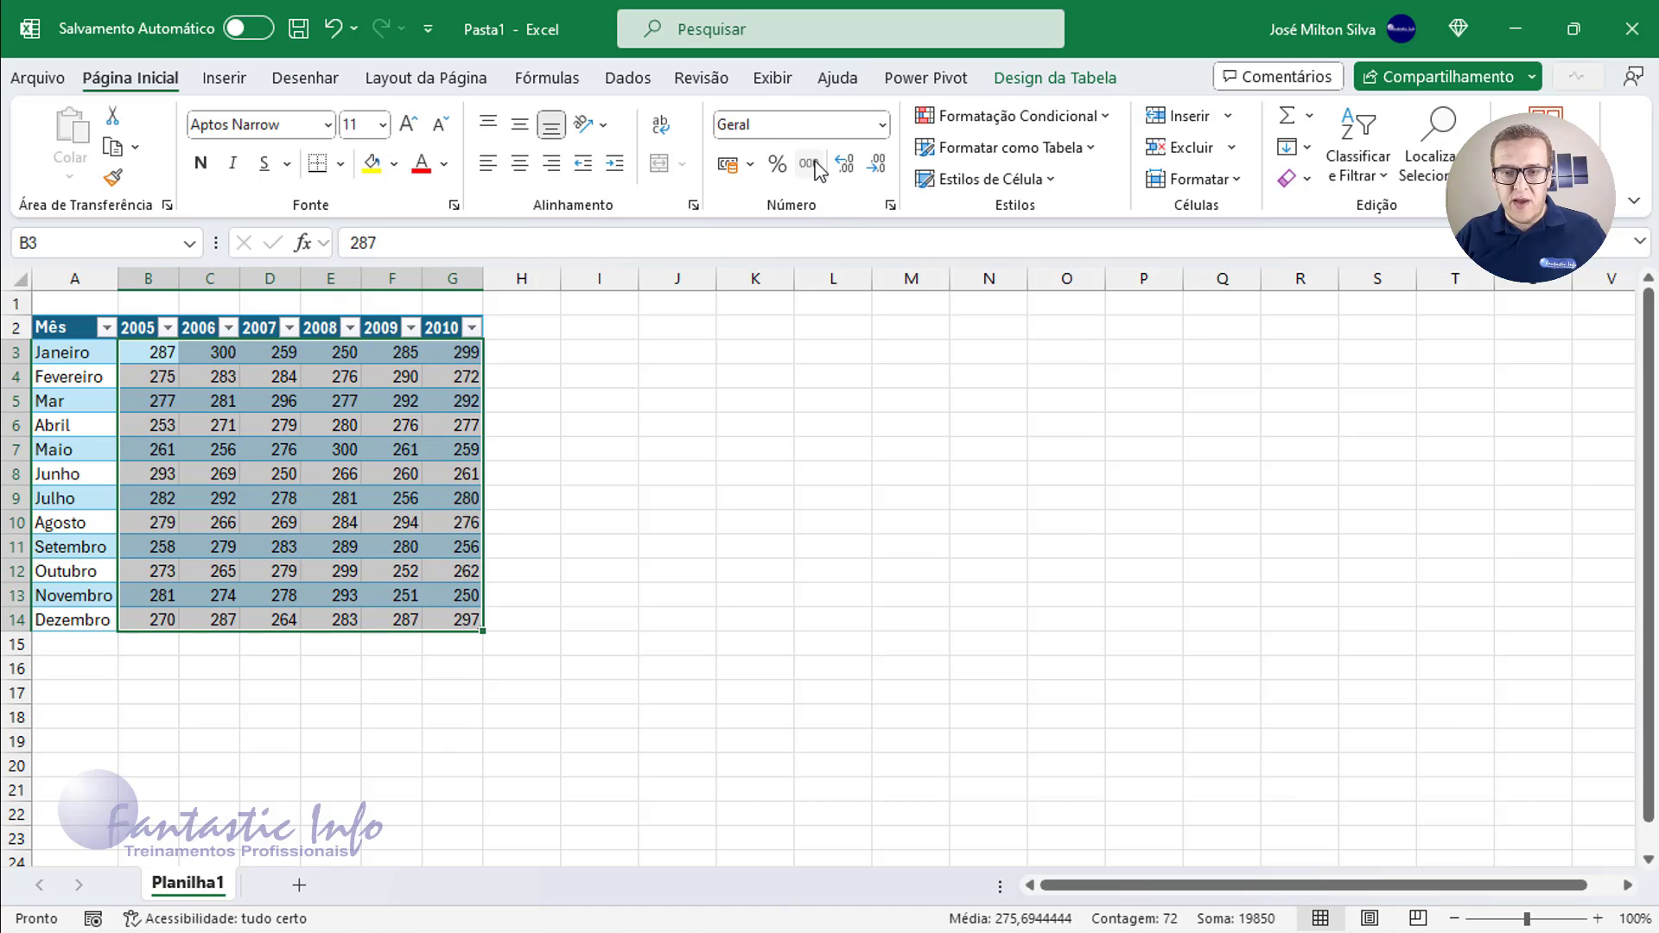
Give B3:G14 Contábil format, narrow and centre columns B–G, and widen column A.
left_click(813, 166)
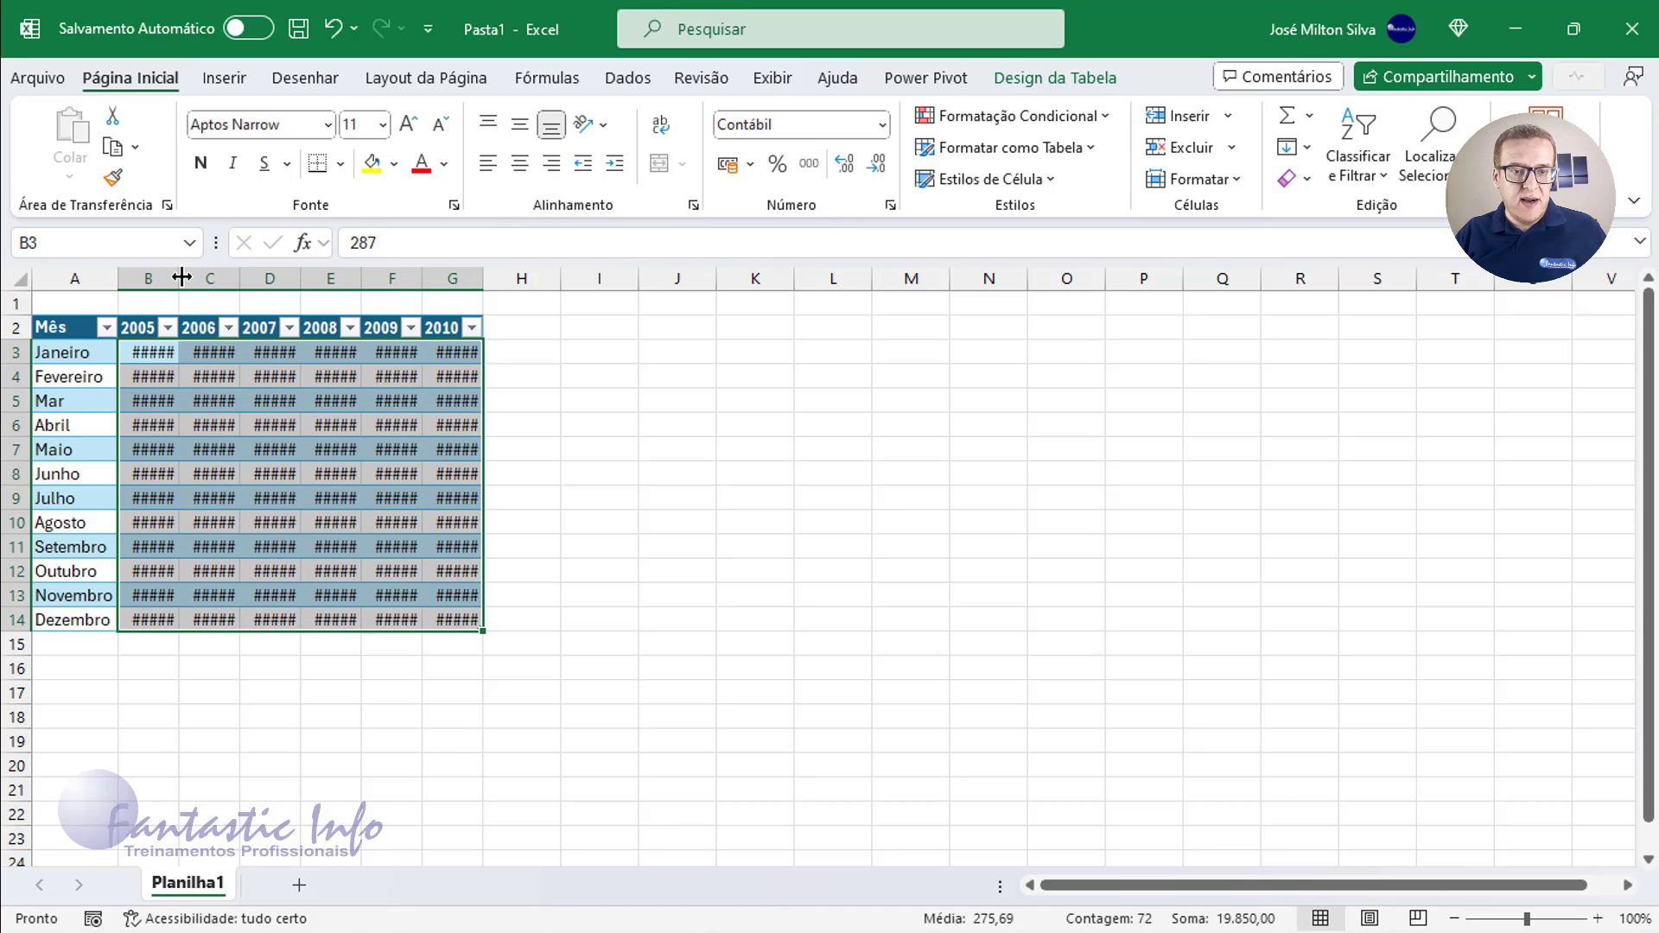
left_click_drag(173, 277, 546, 288)
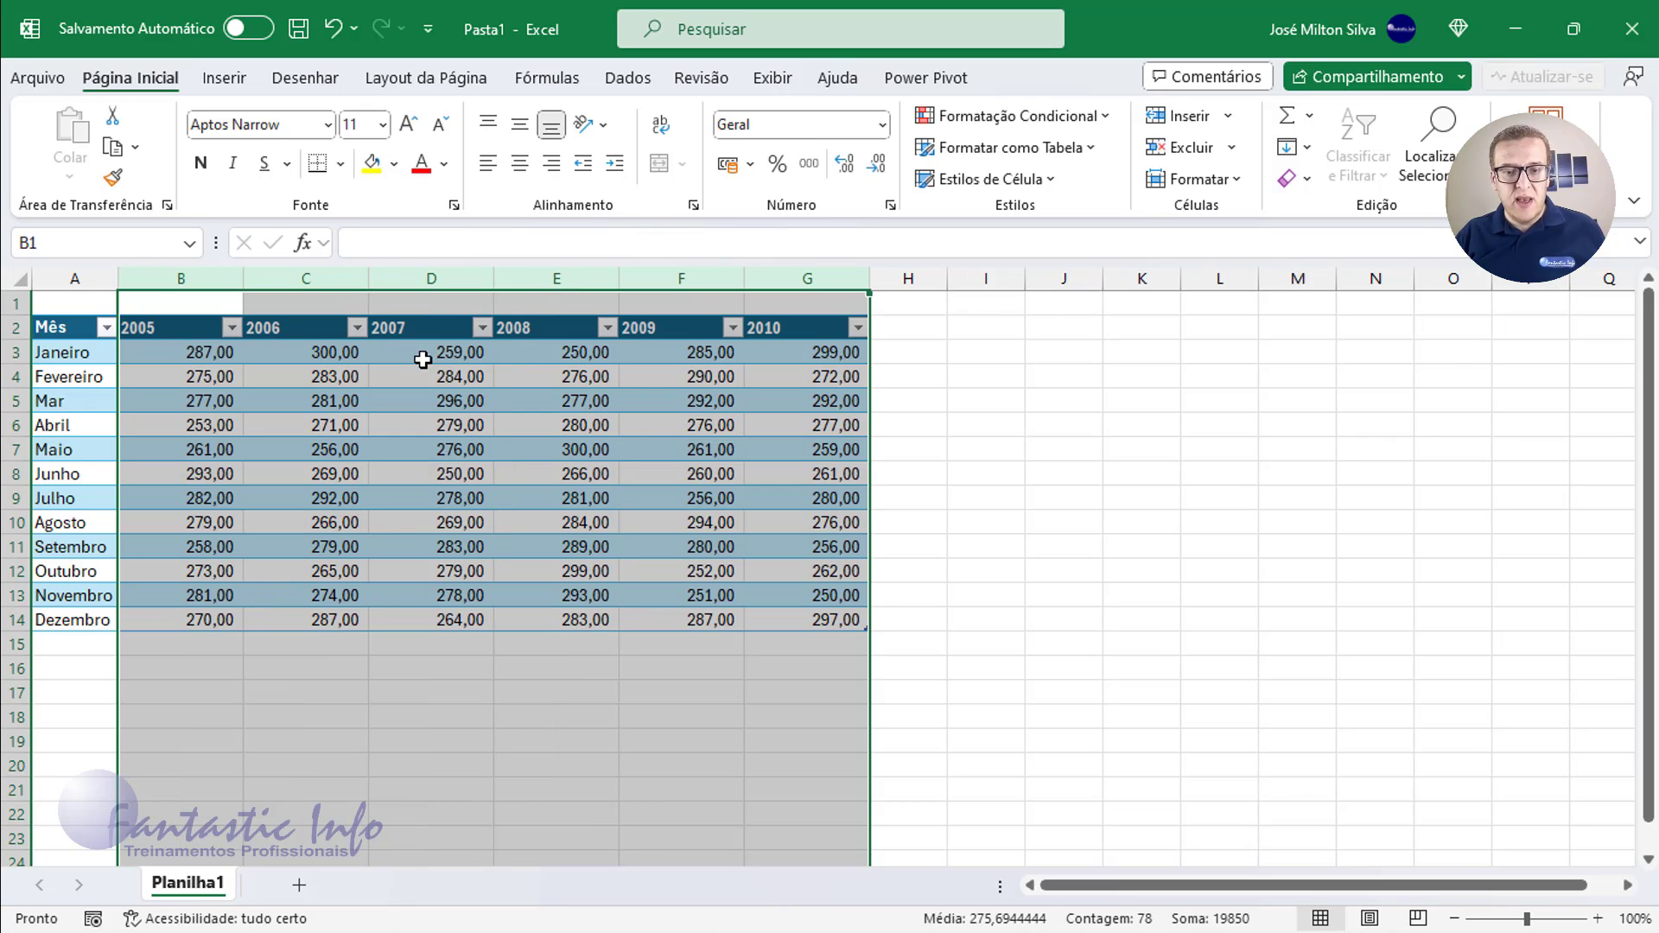
left_click_drag(869, 275, 796, 277)
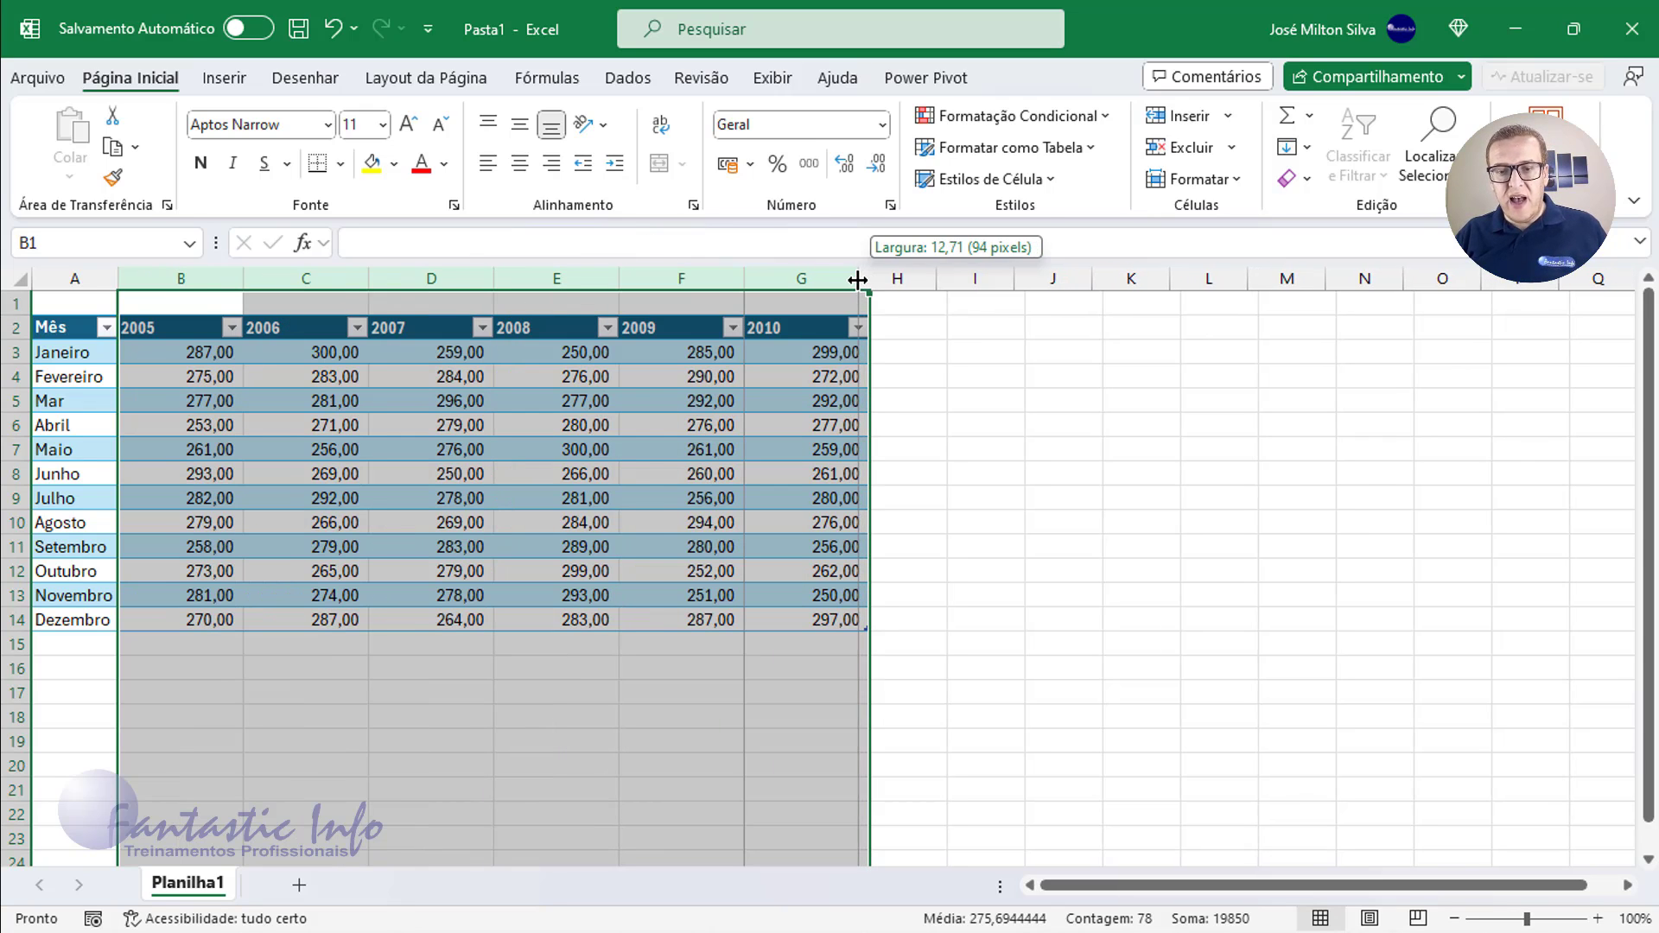
left_click(519, 163)
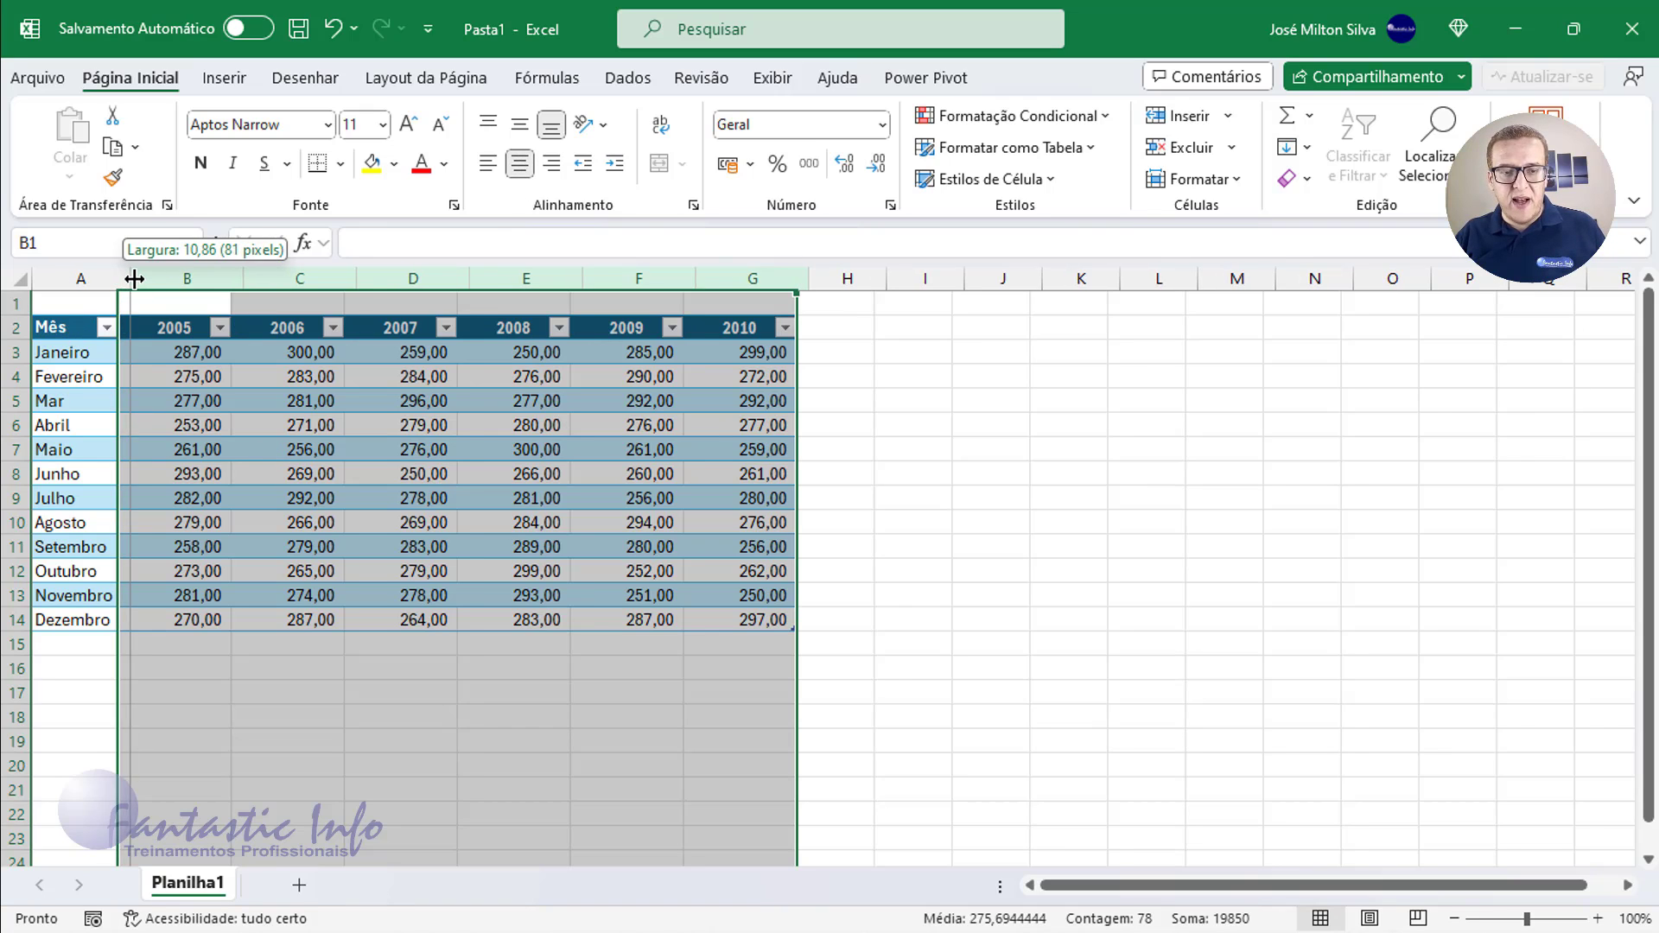
left_click_drag(121, 277, 134, 277)
left_click(91, 328)
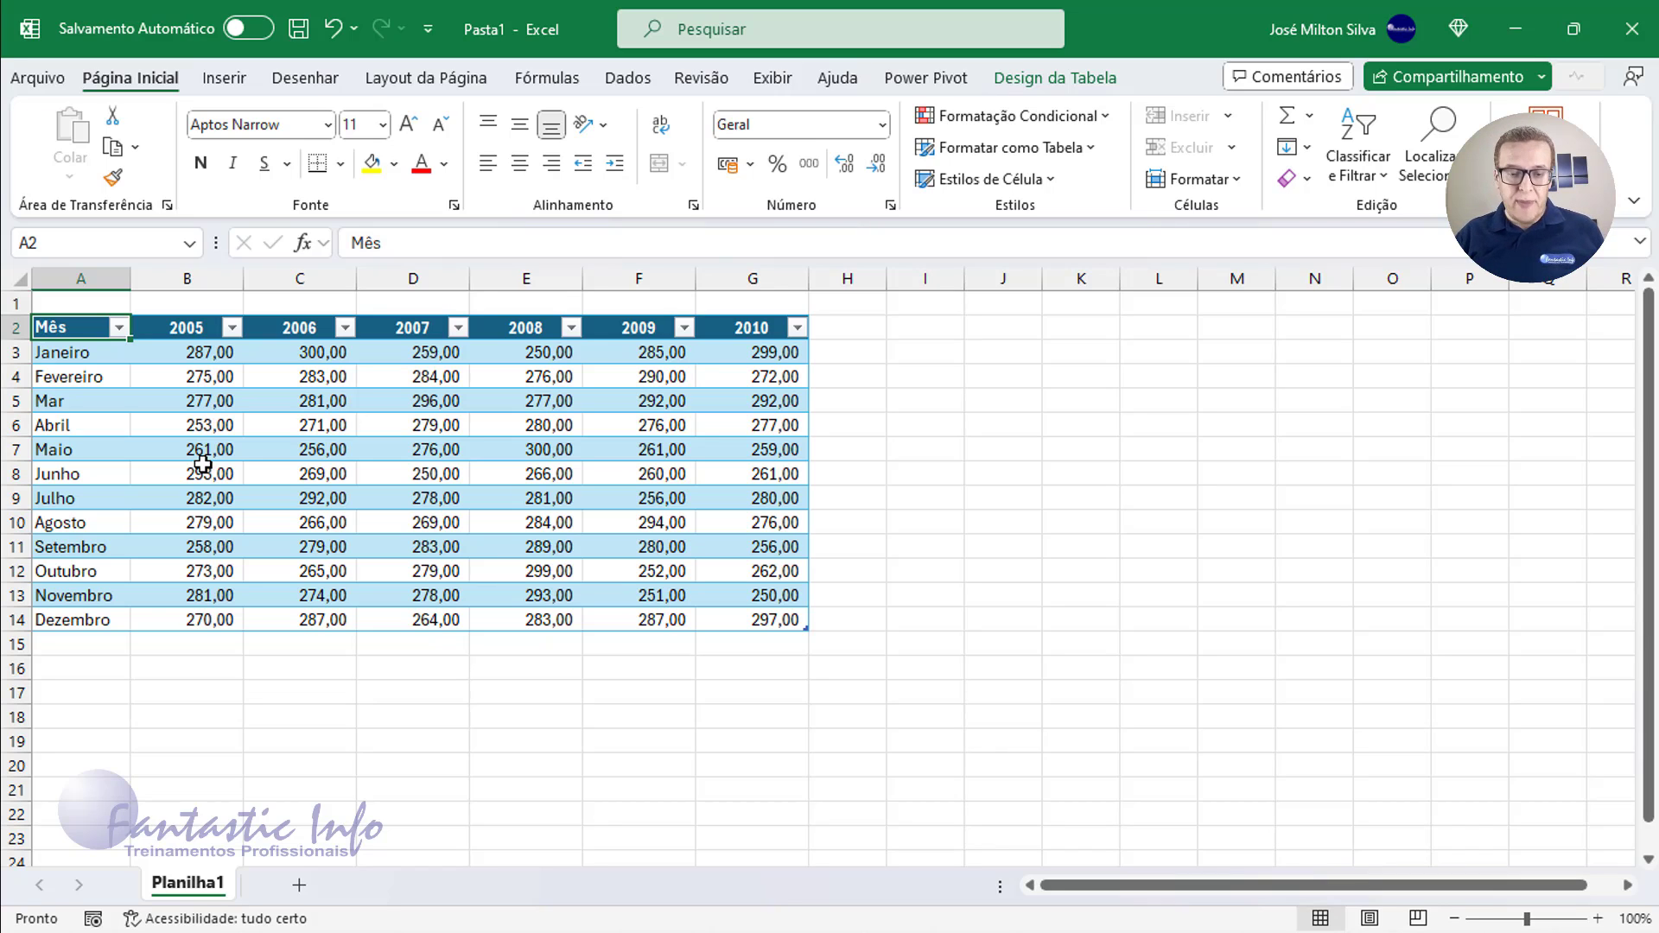
Add a new Planilha2 sheet and insert the cliente.png picture from this computer.
left_click(299, 885)
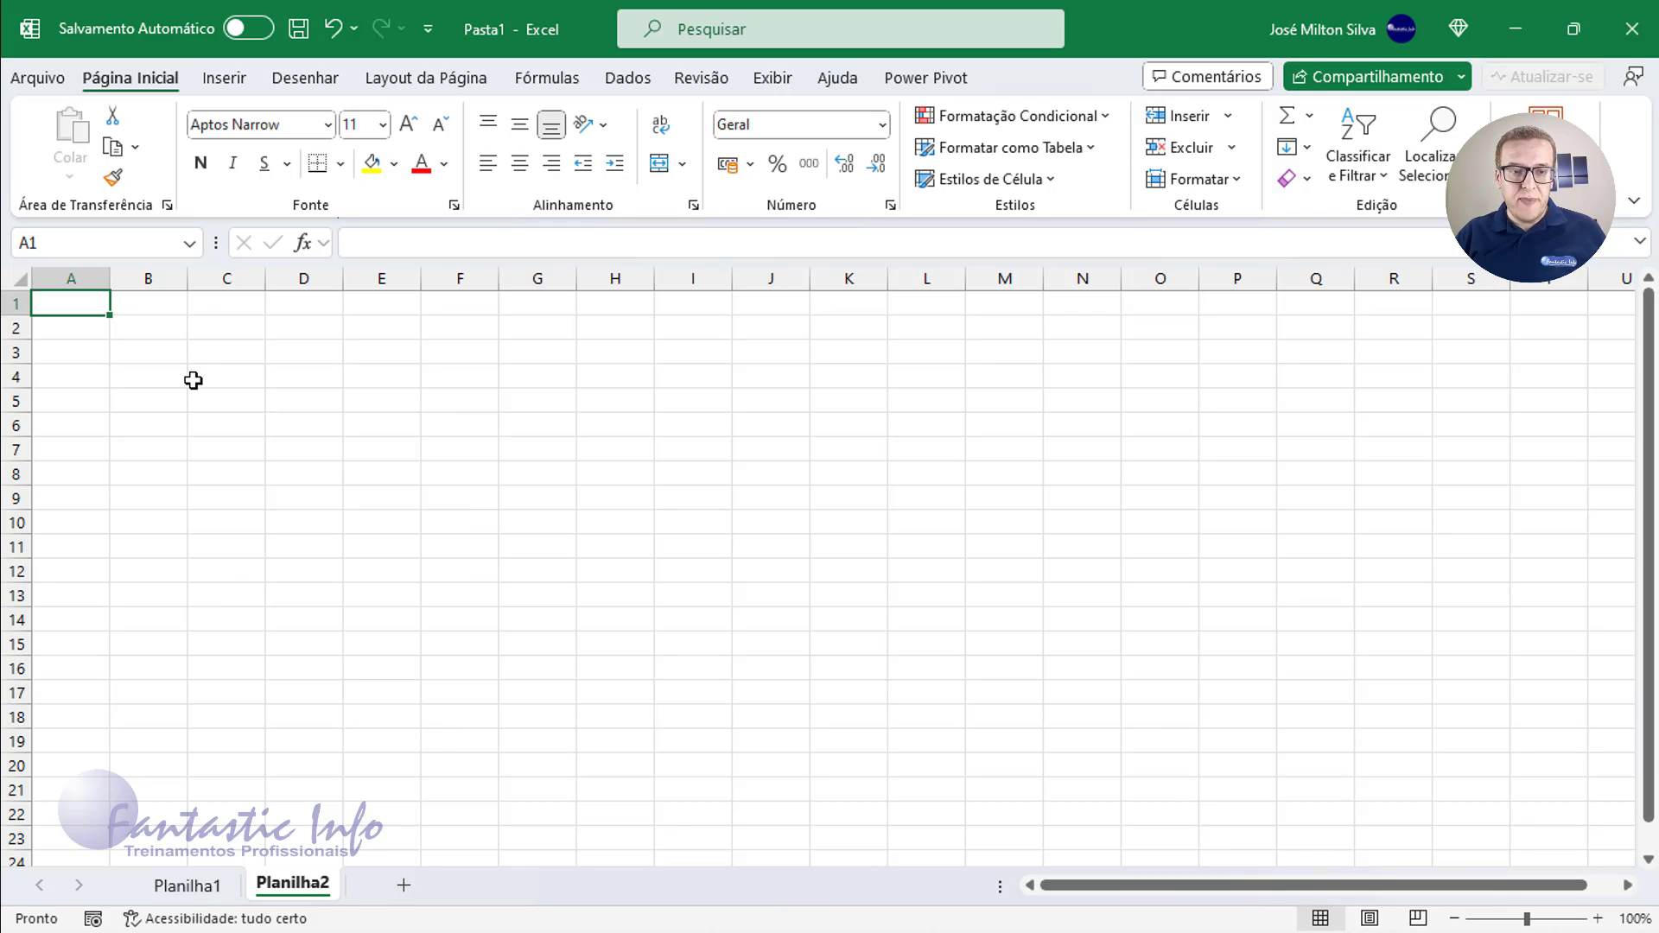
left_click(230, 90)
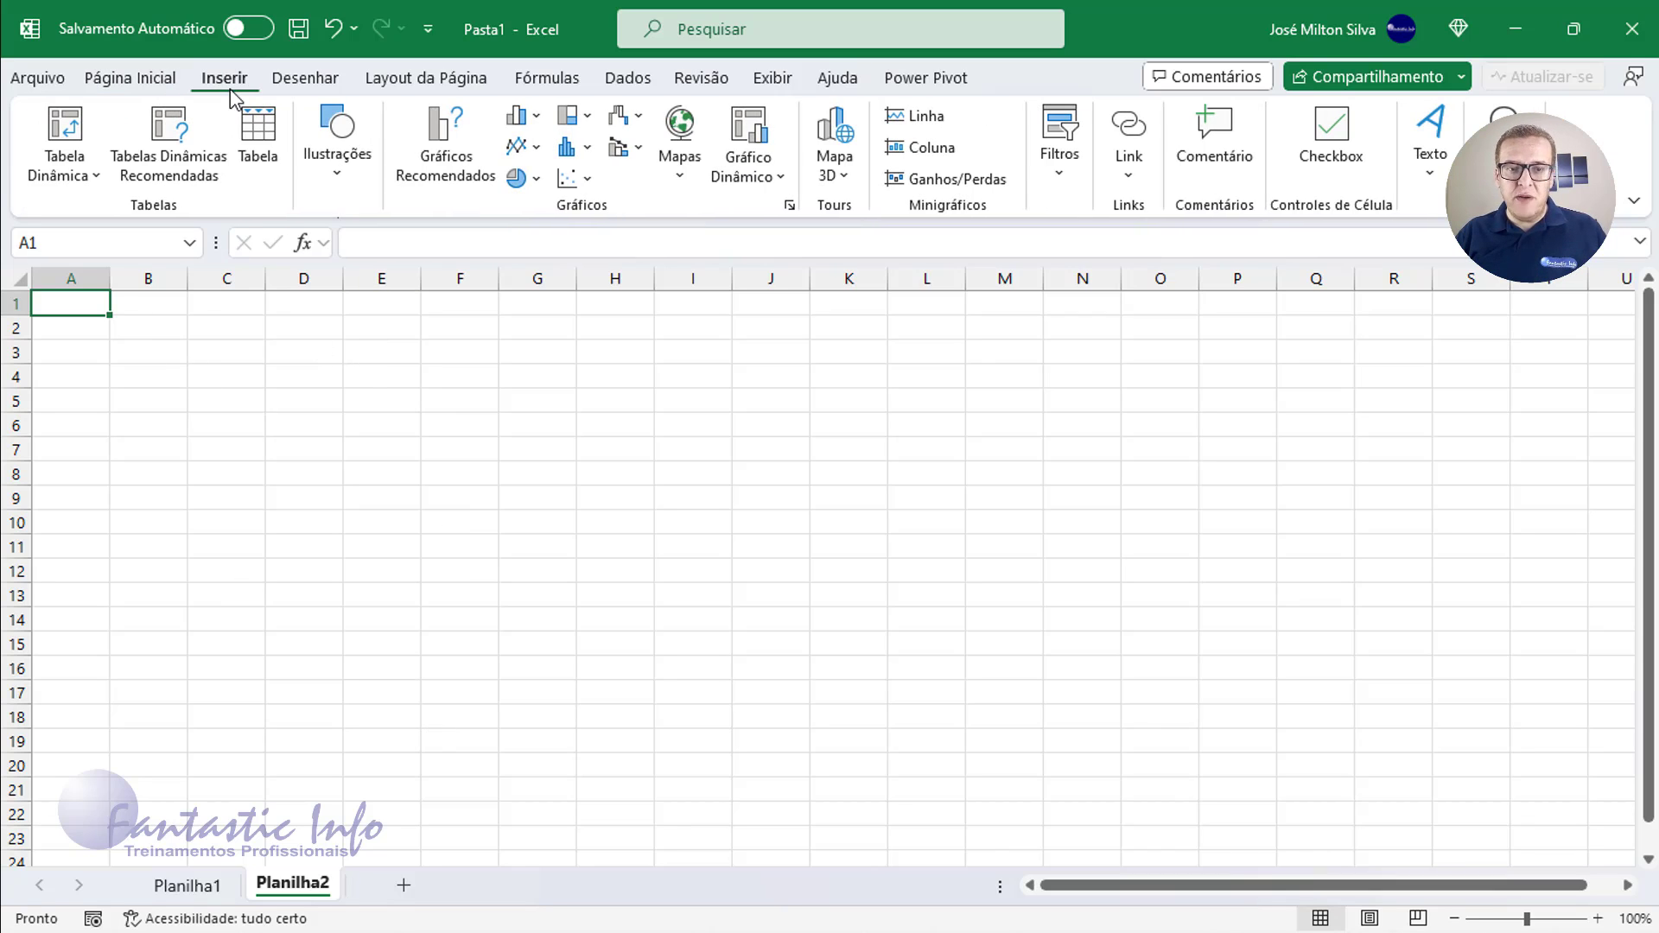
left_click(339, 164)
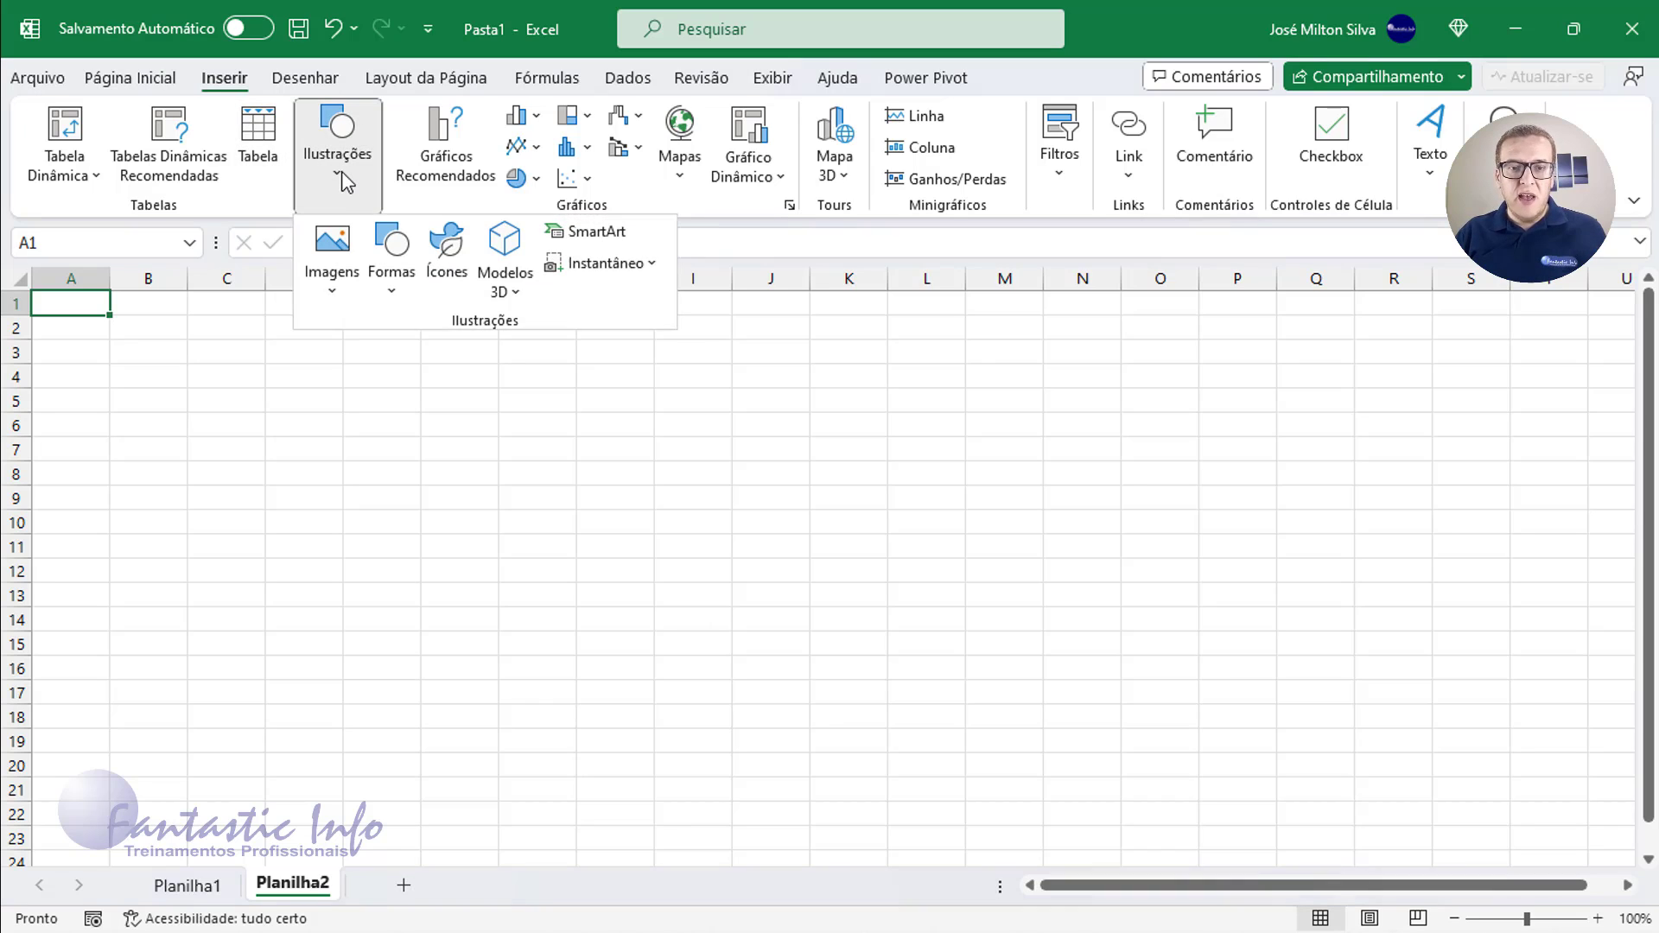
left_click(341, 248)
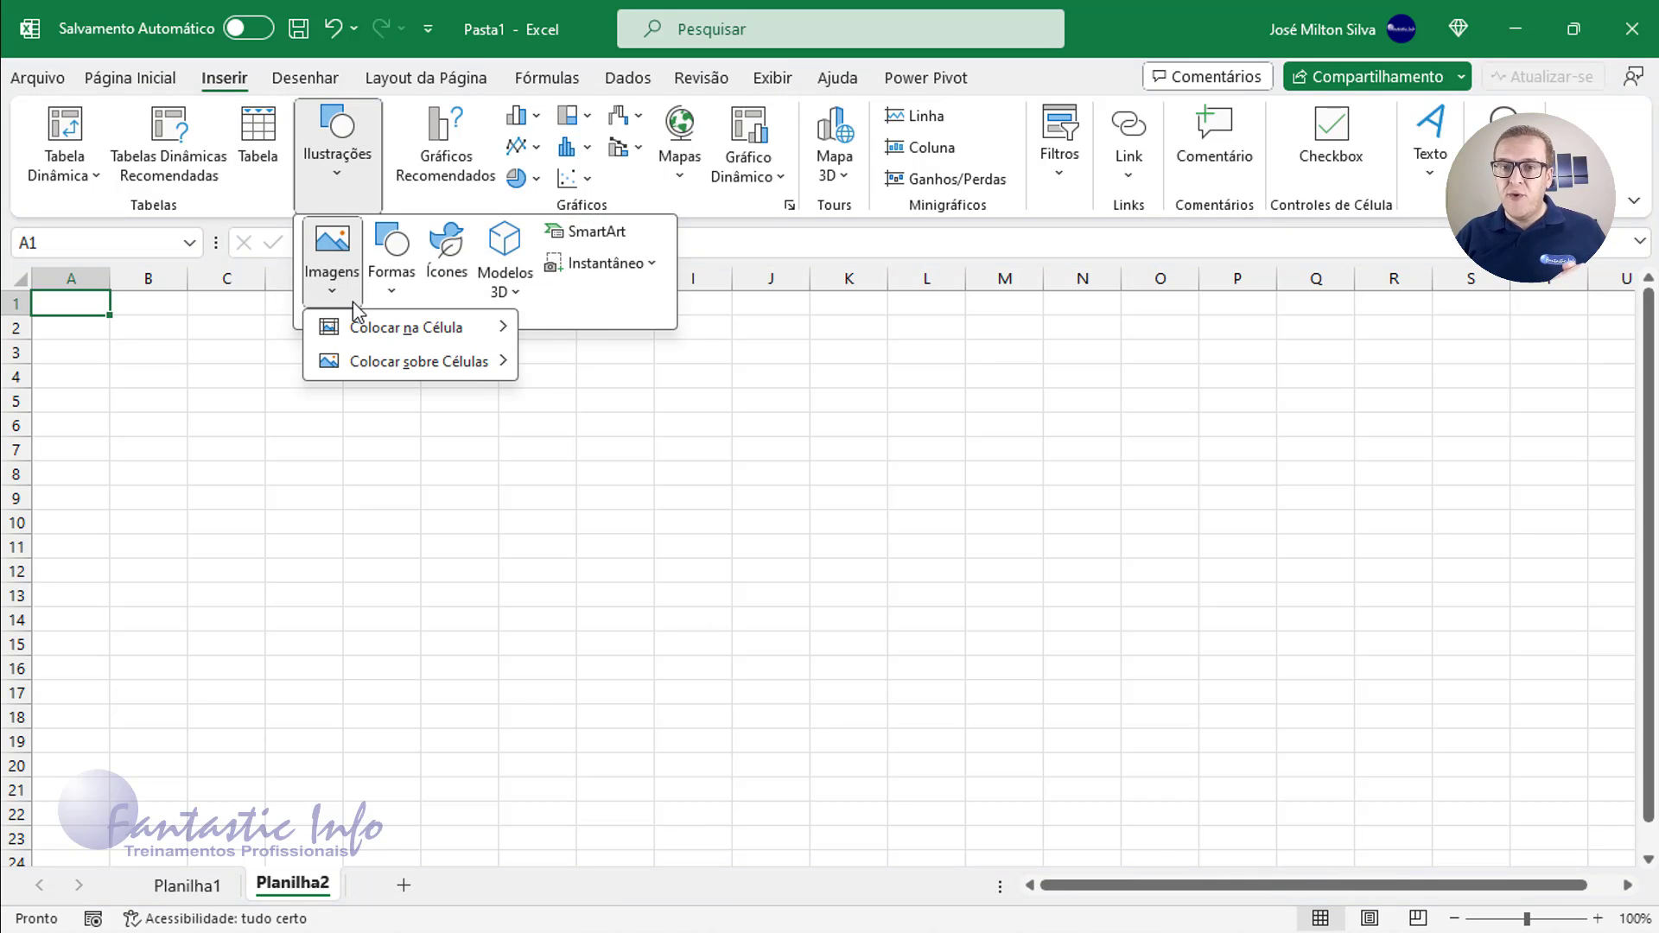
mouse_move(417, 361)
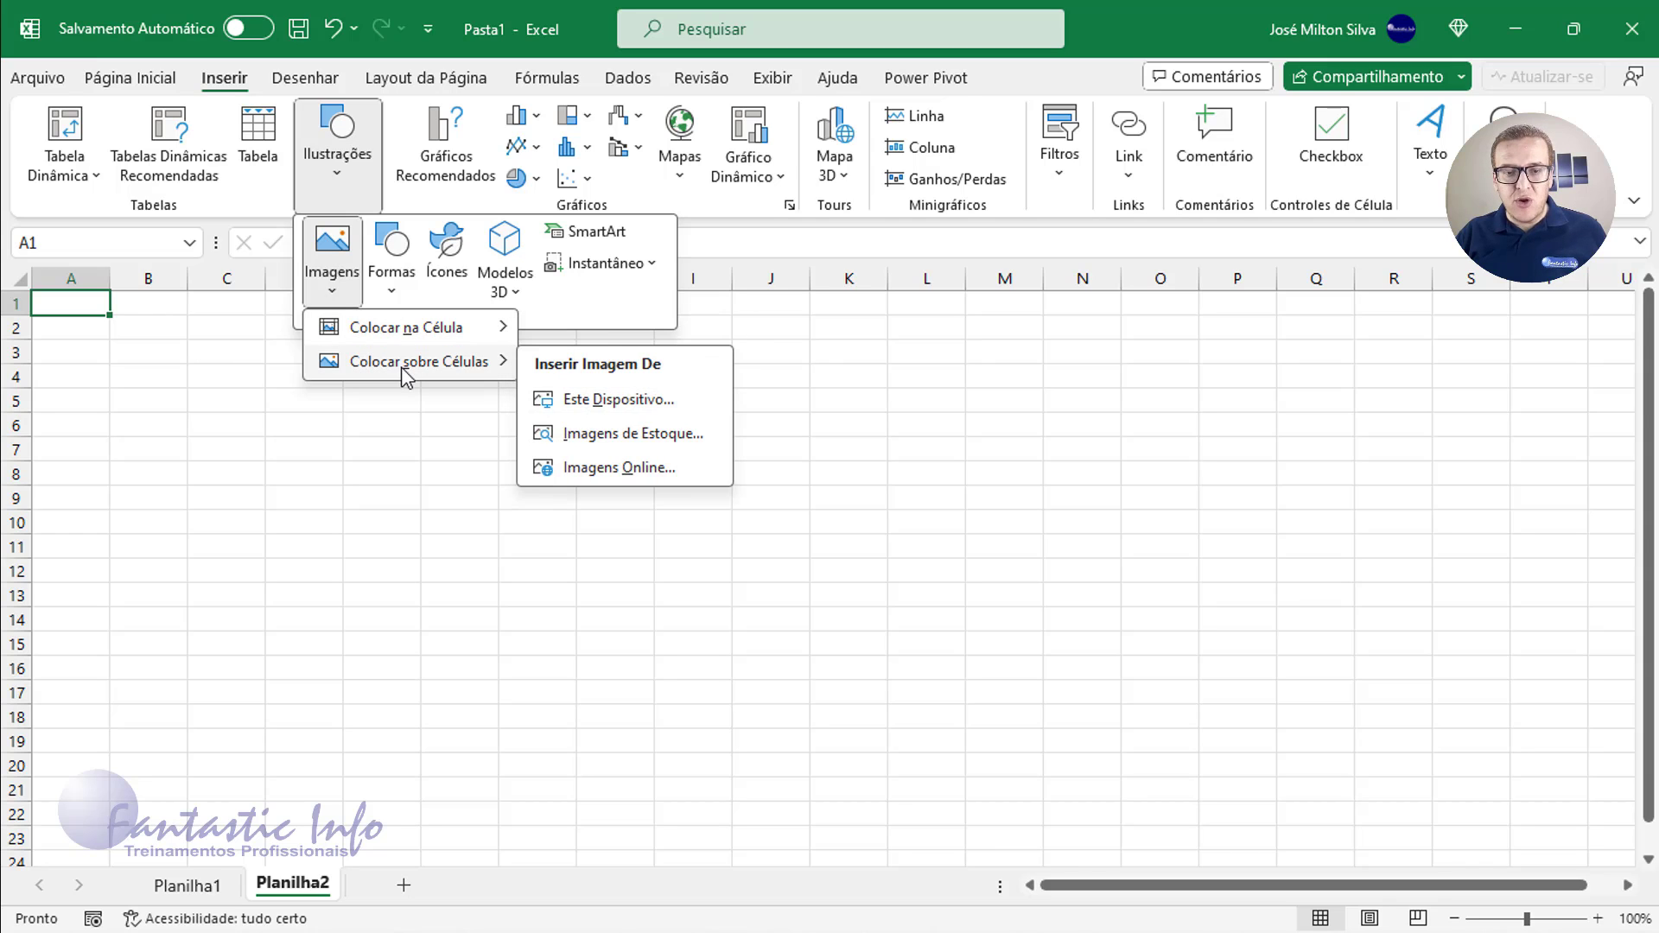
left_click(639, 400)
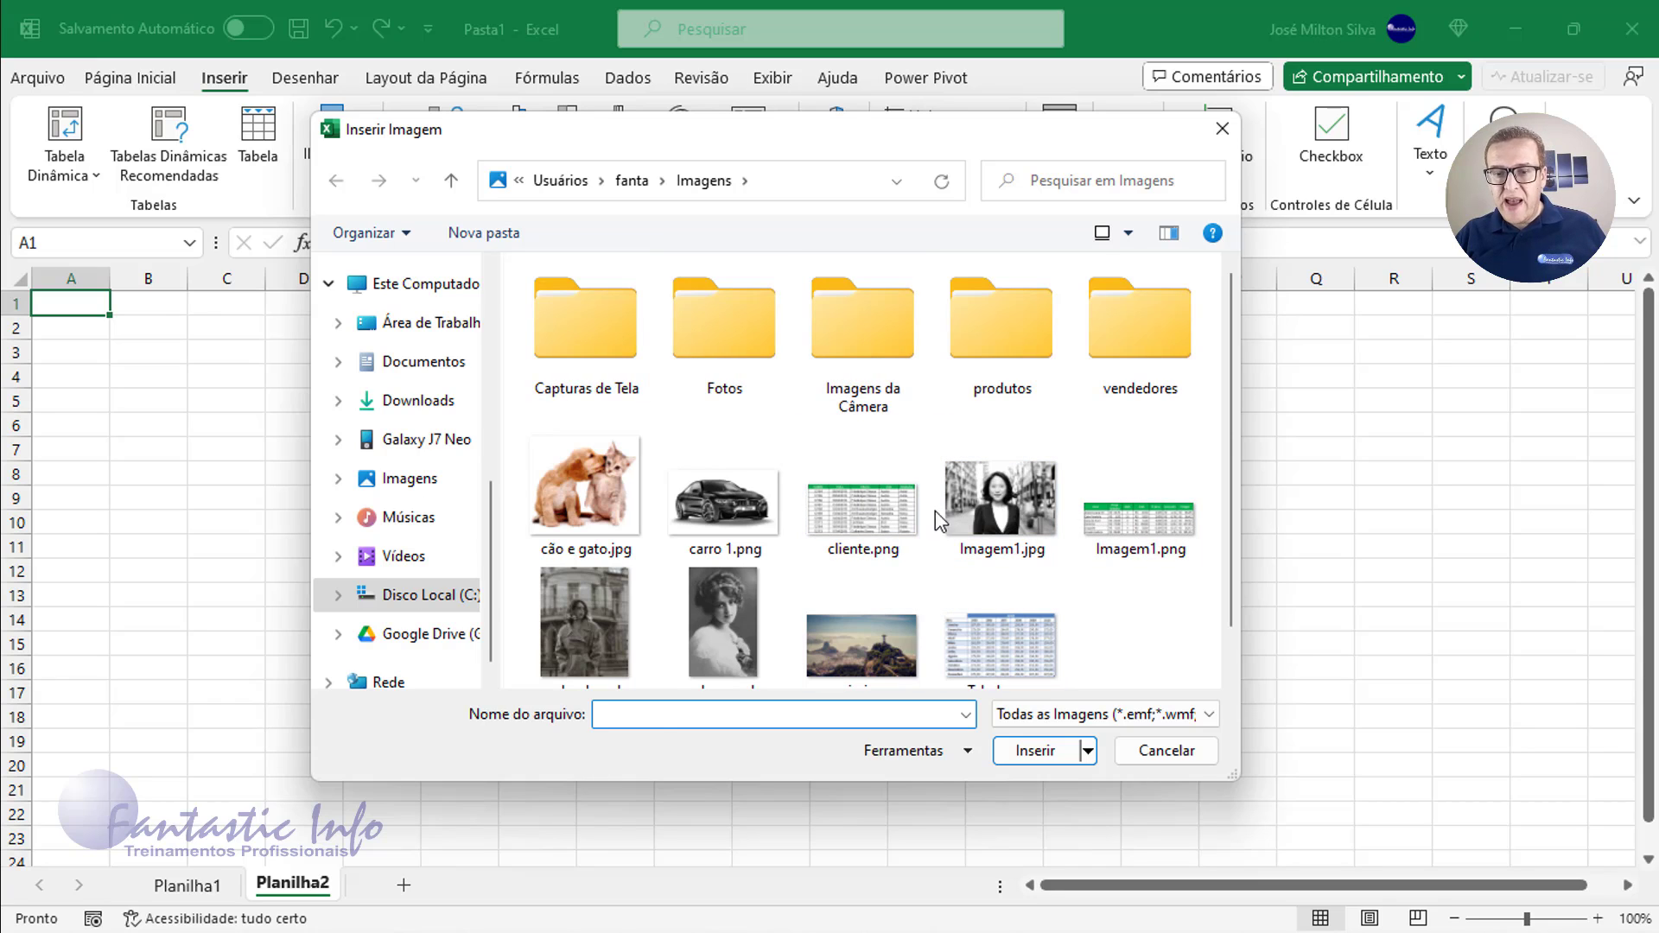
left_click(891, 528)
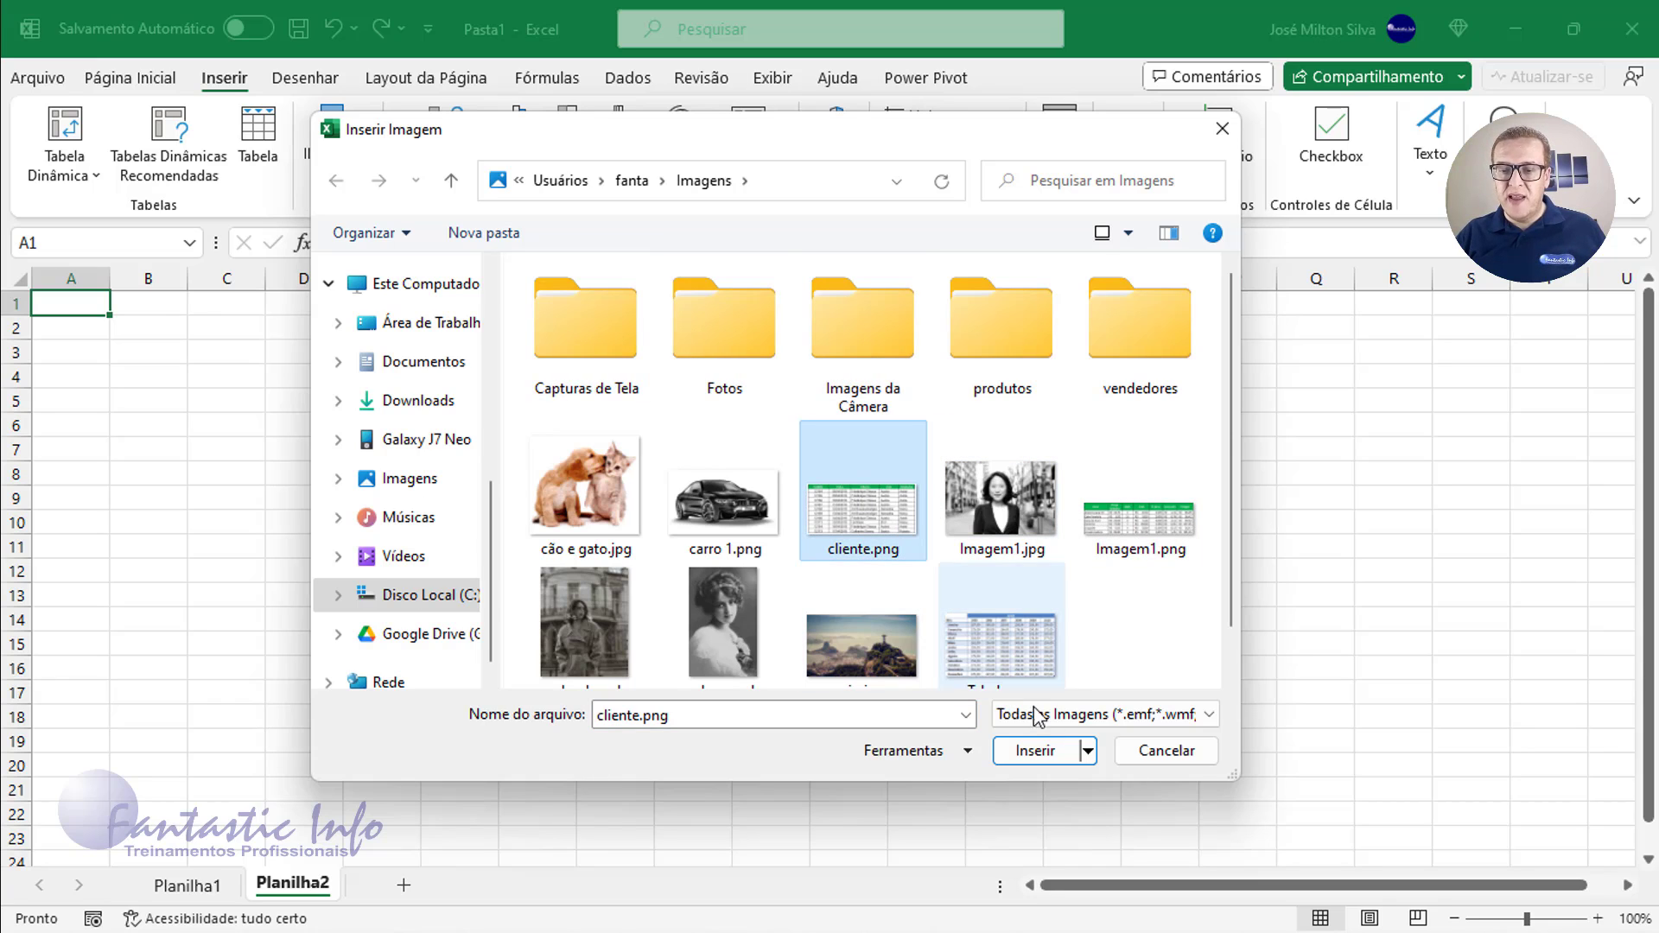
left_click(1041, 750)
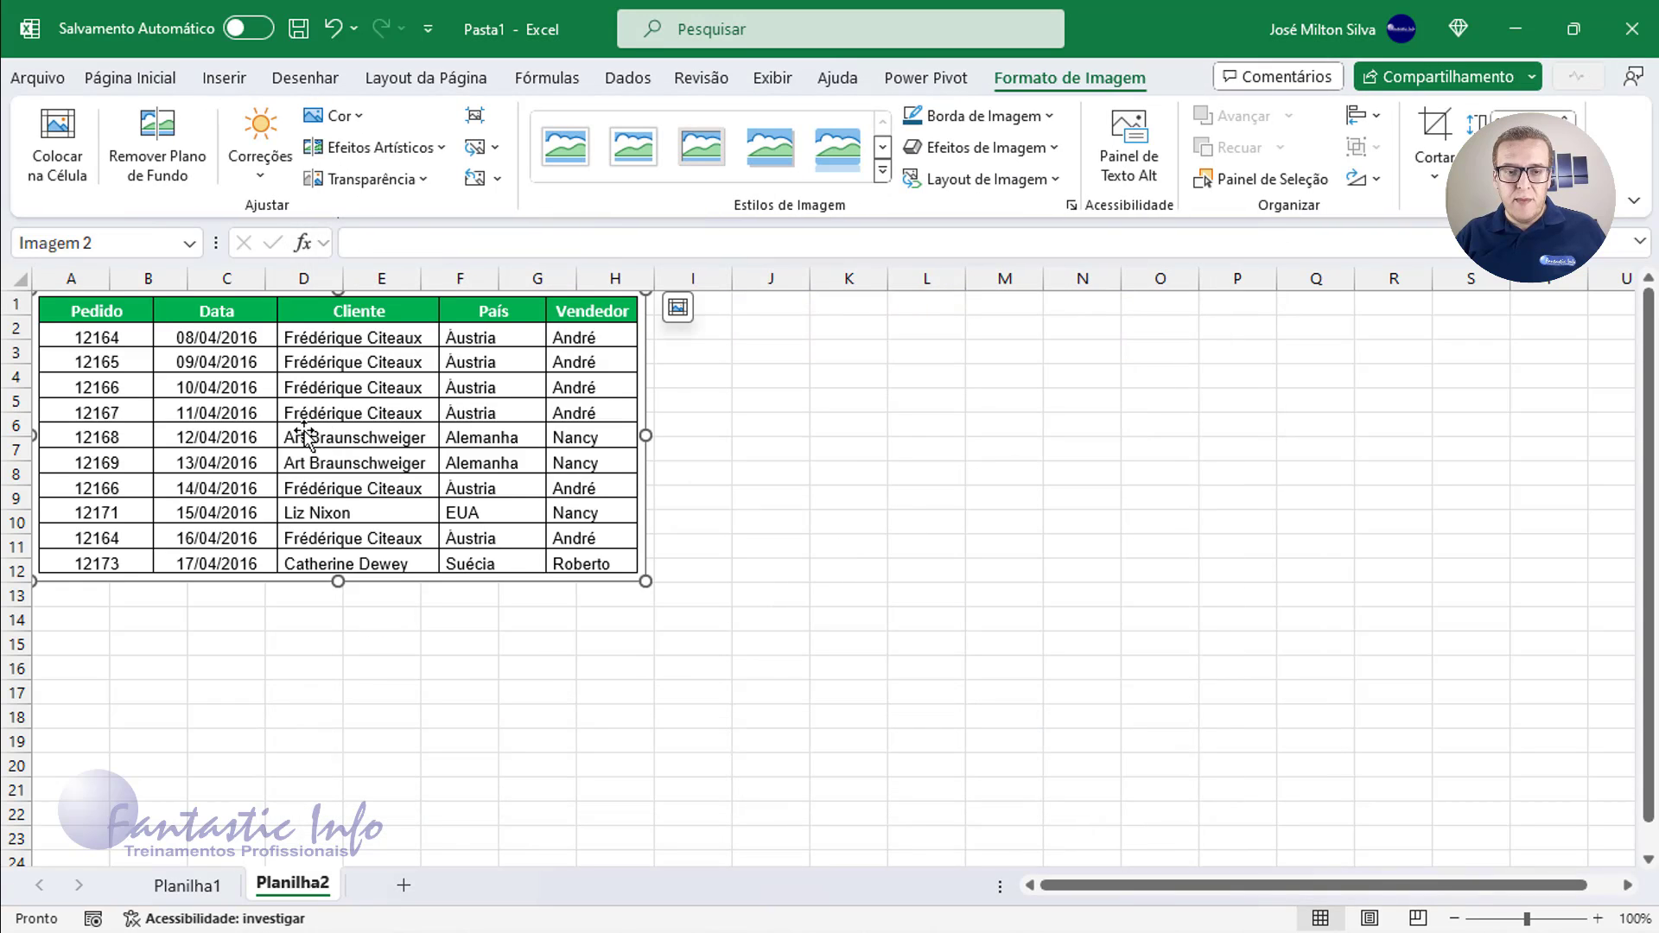
Reposition and resize the cliente.png picture, then delete it from Planilha2.
left_click_drag(304, 428, 939, 497)
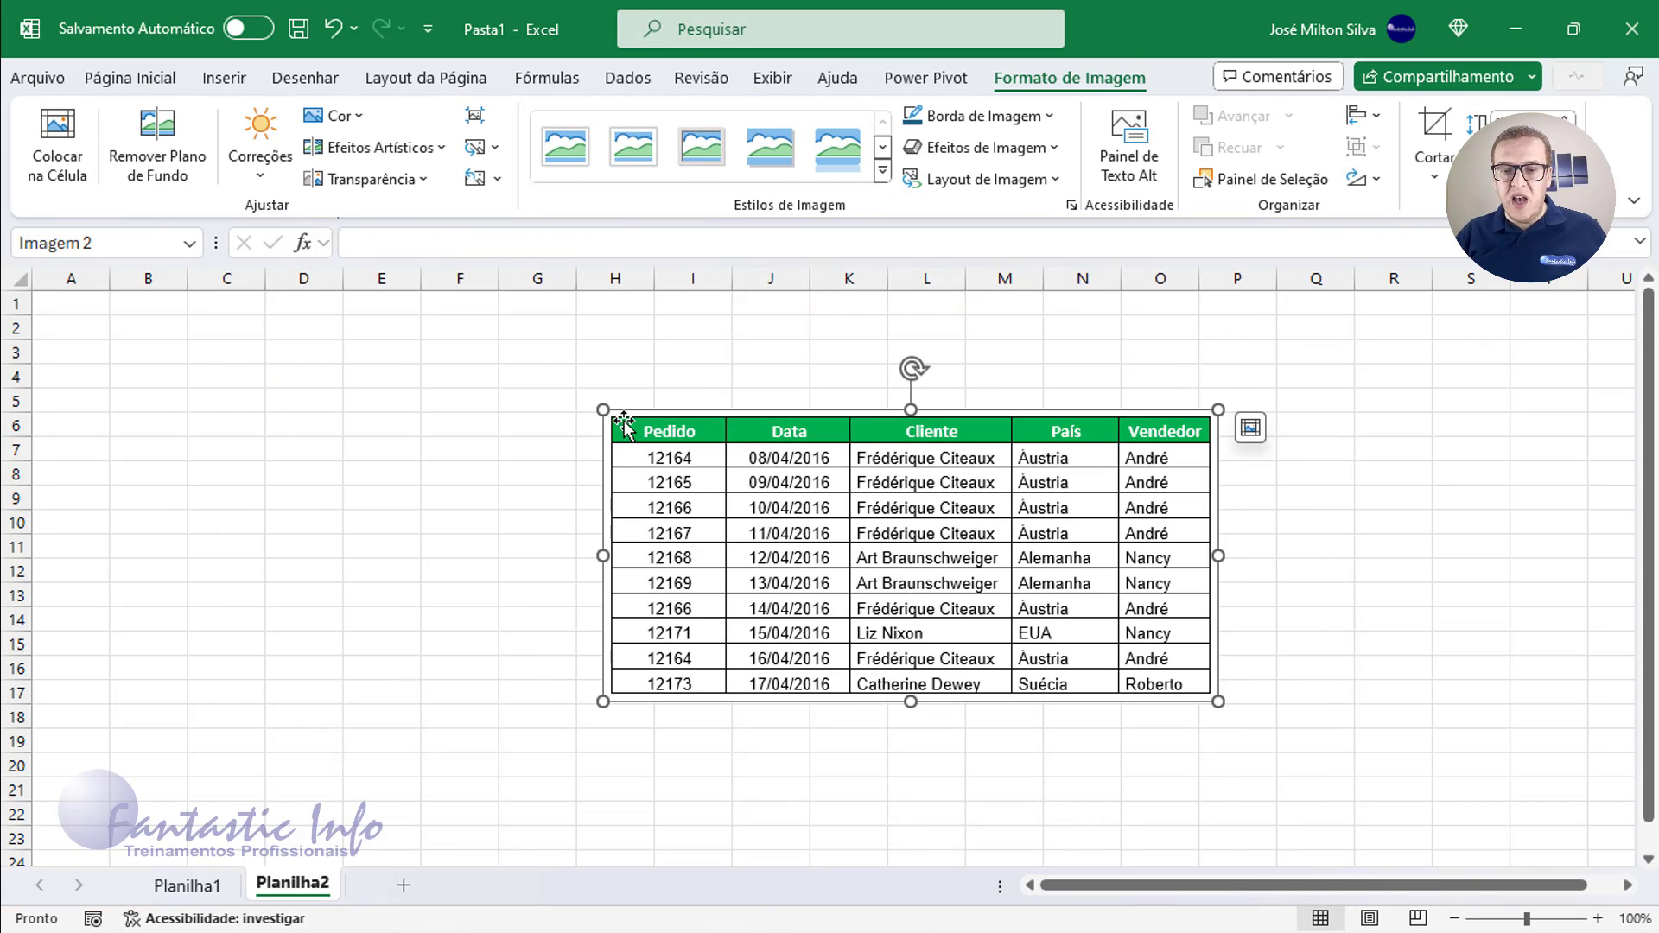
mouse_move(611, 416)
left_mouse_down()
mouse_move(456, 340)
mouse_move(636, 445)
mouse_move(530, 370)
left_mouse_up()
left_click_drag(708, 452, 819, 429)
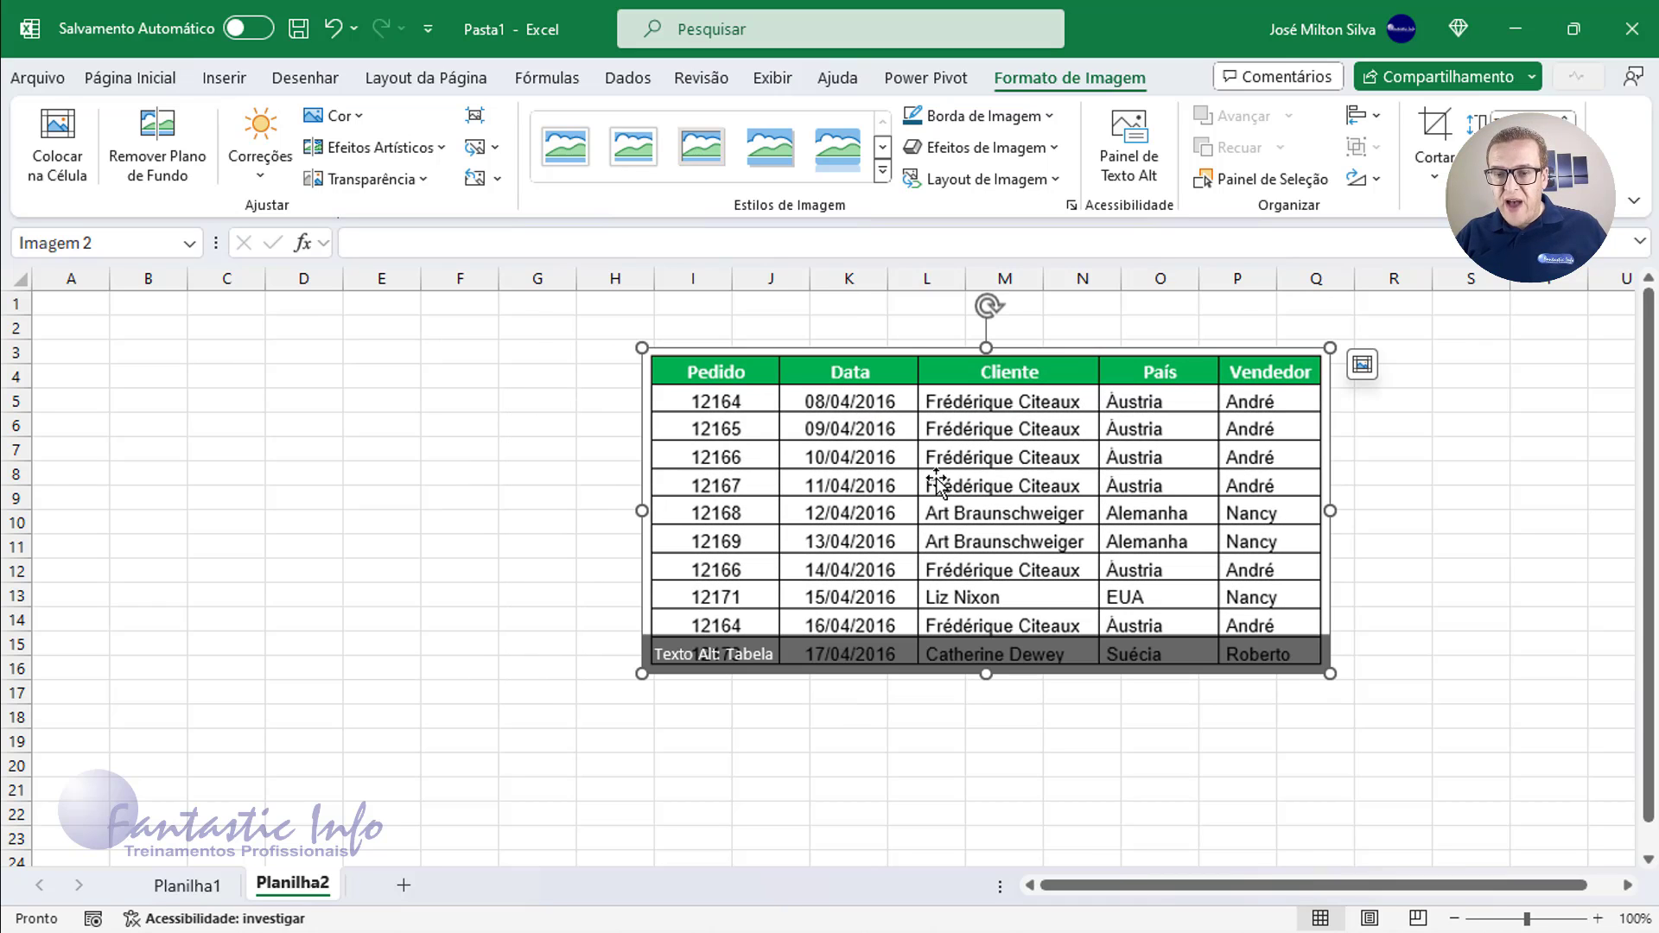
left_click_drag(1016, 557, 992, 527)
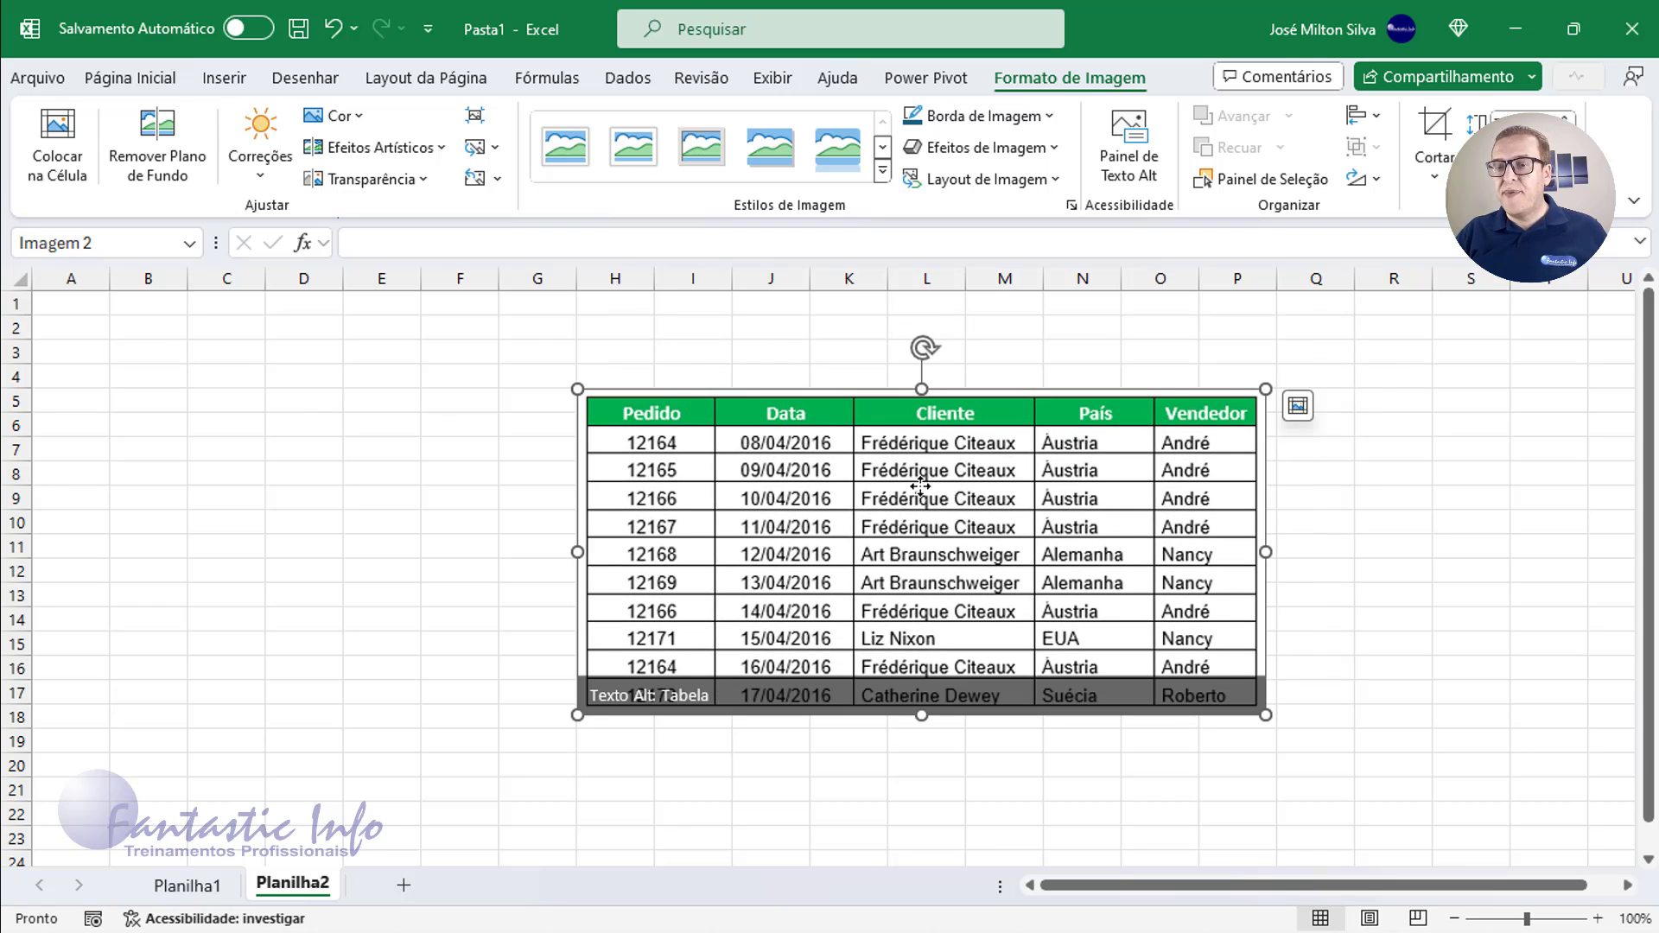
left_click_drag(911, 407, 1177, 467)
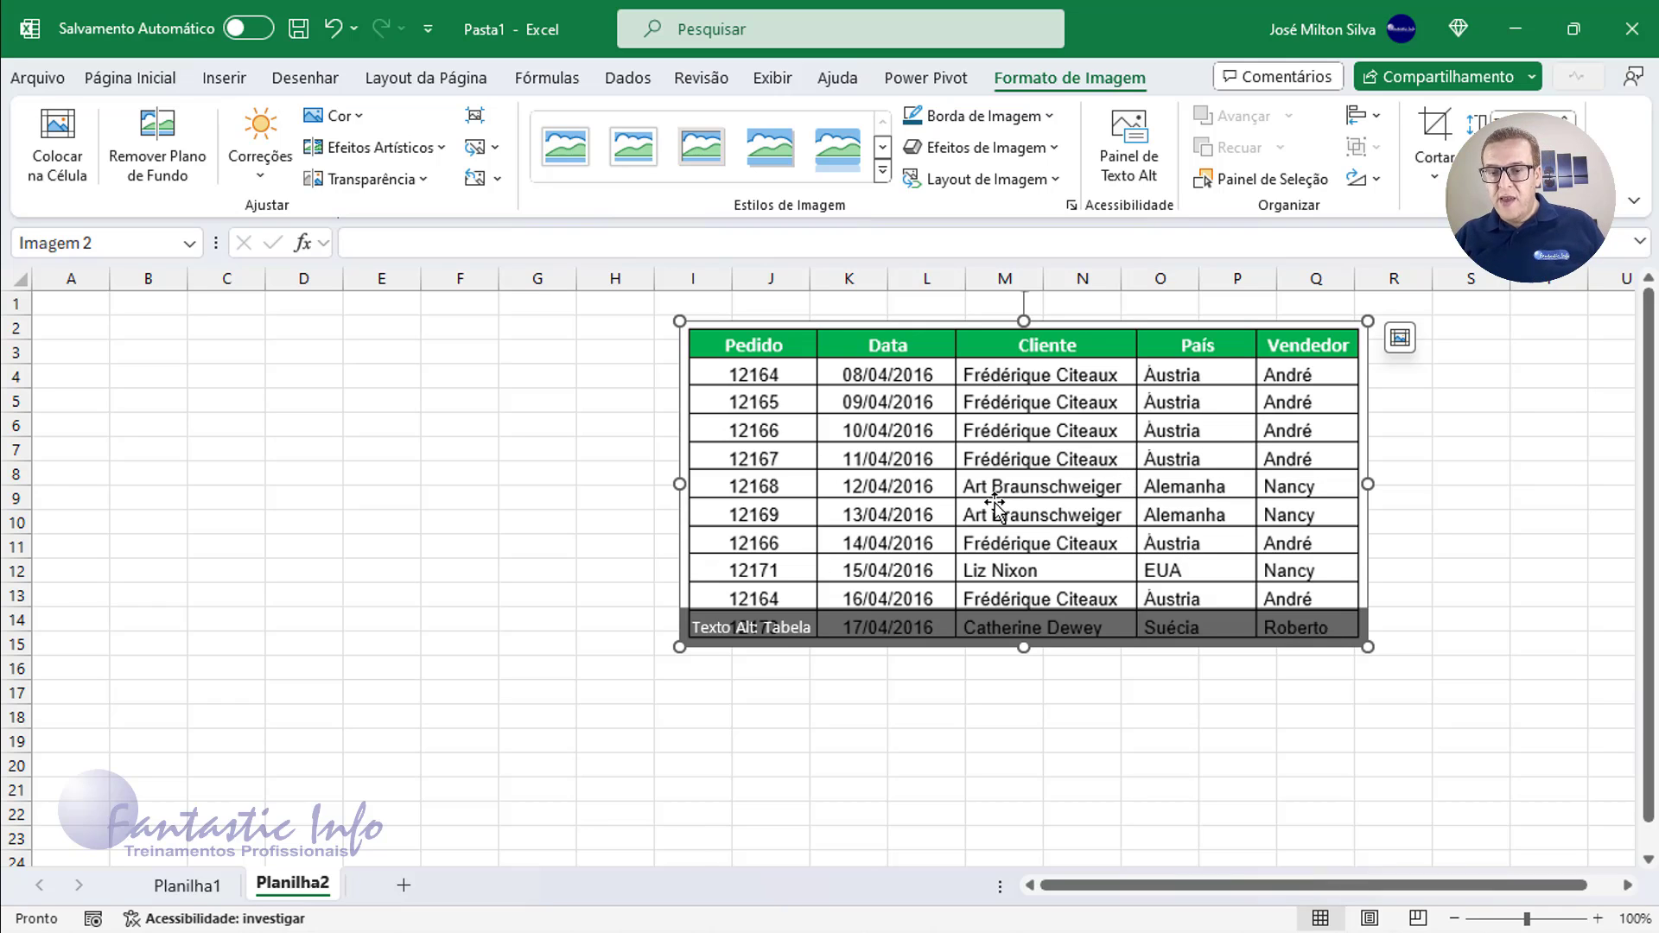
left_click_drag(1056, 457, 994, 460)
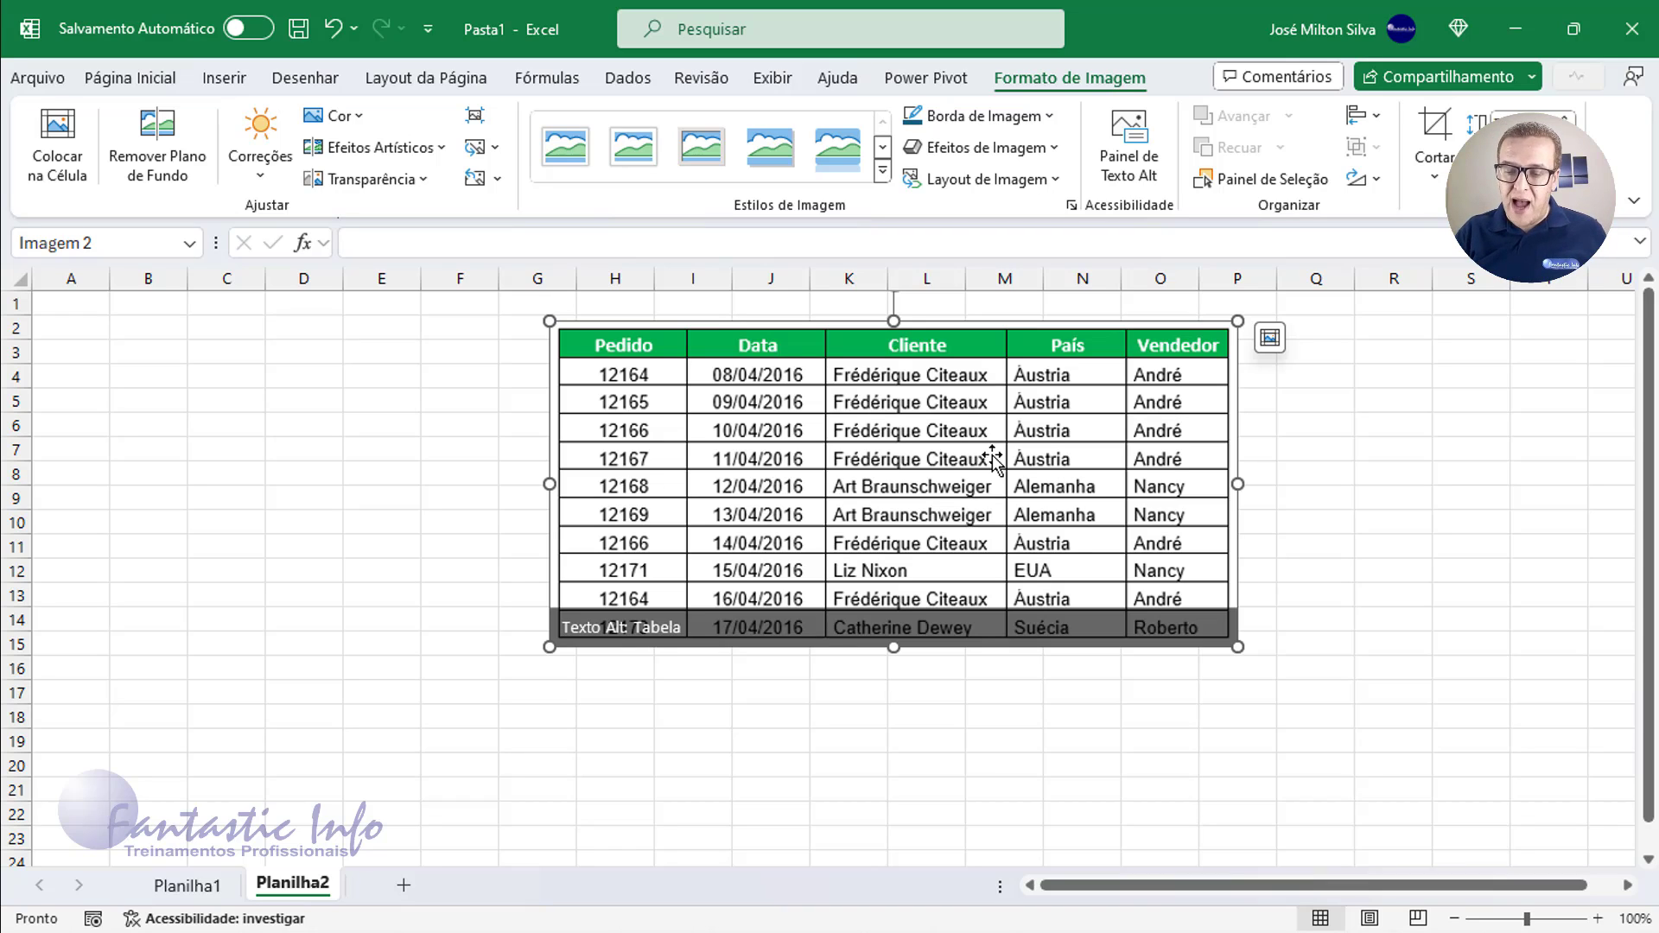
key("Delete")
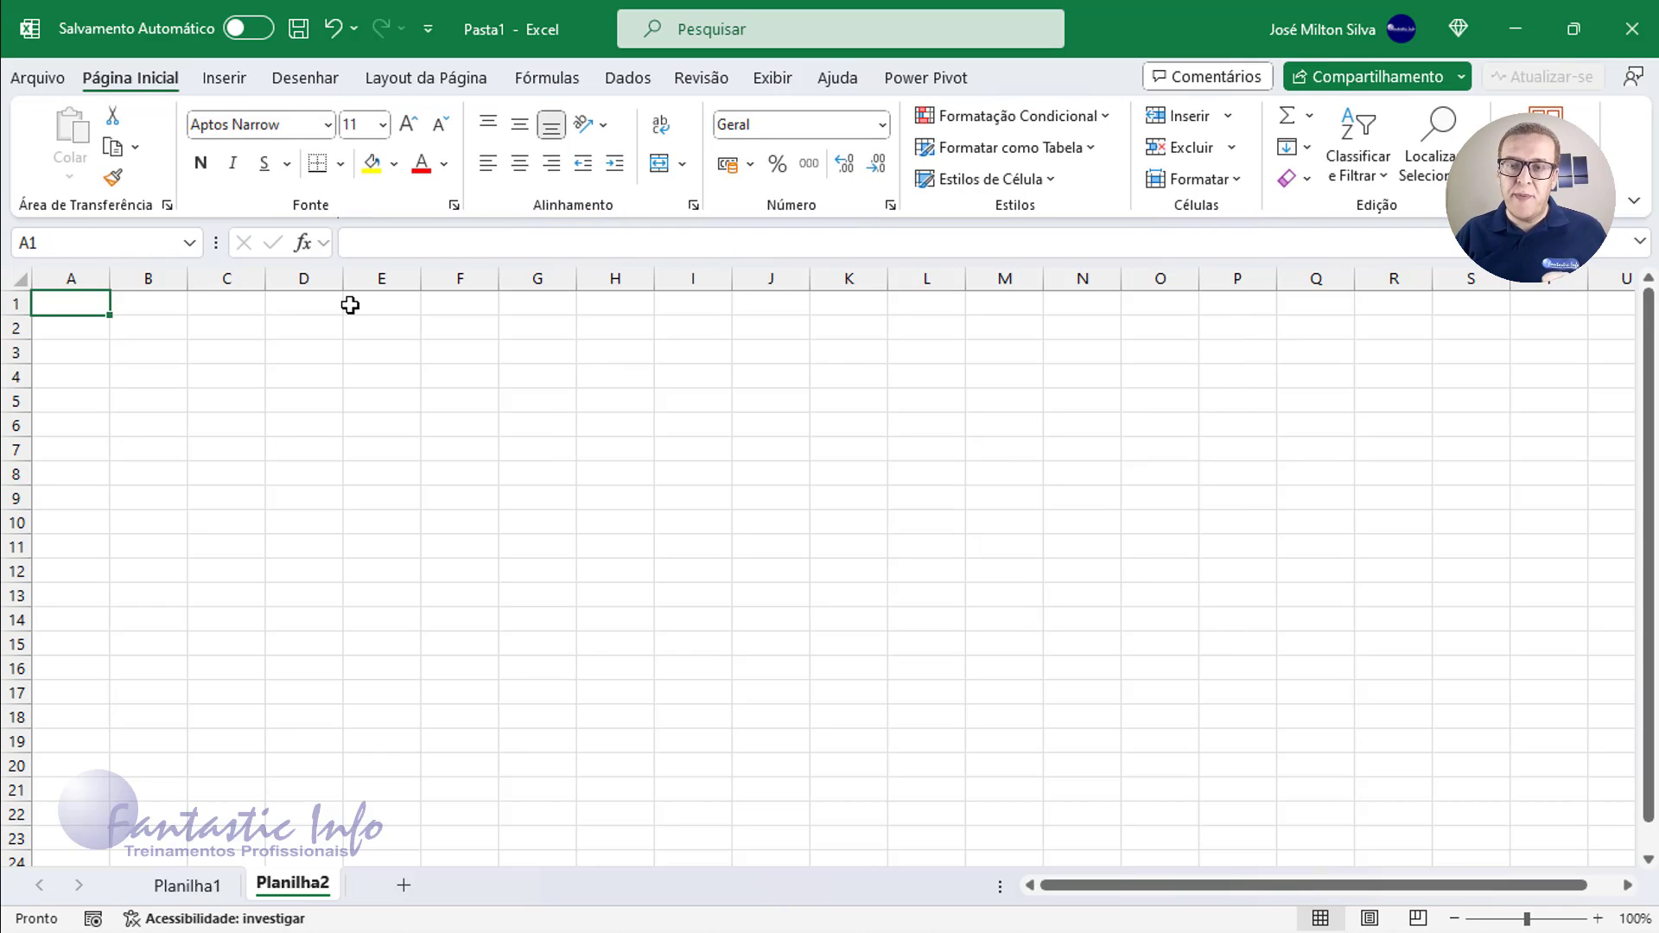
Import table data from the picture file cliente.png using Dados da Imagem > Imagem de Arquivo.
left_click(627, 82)
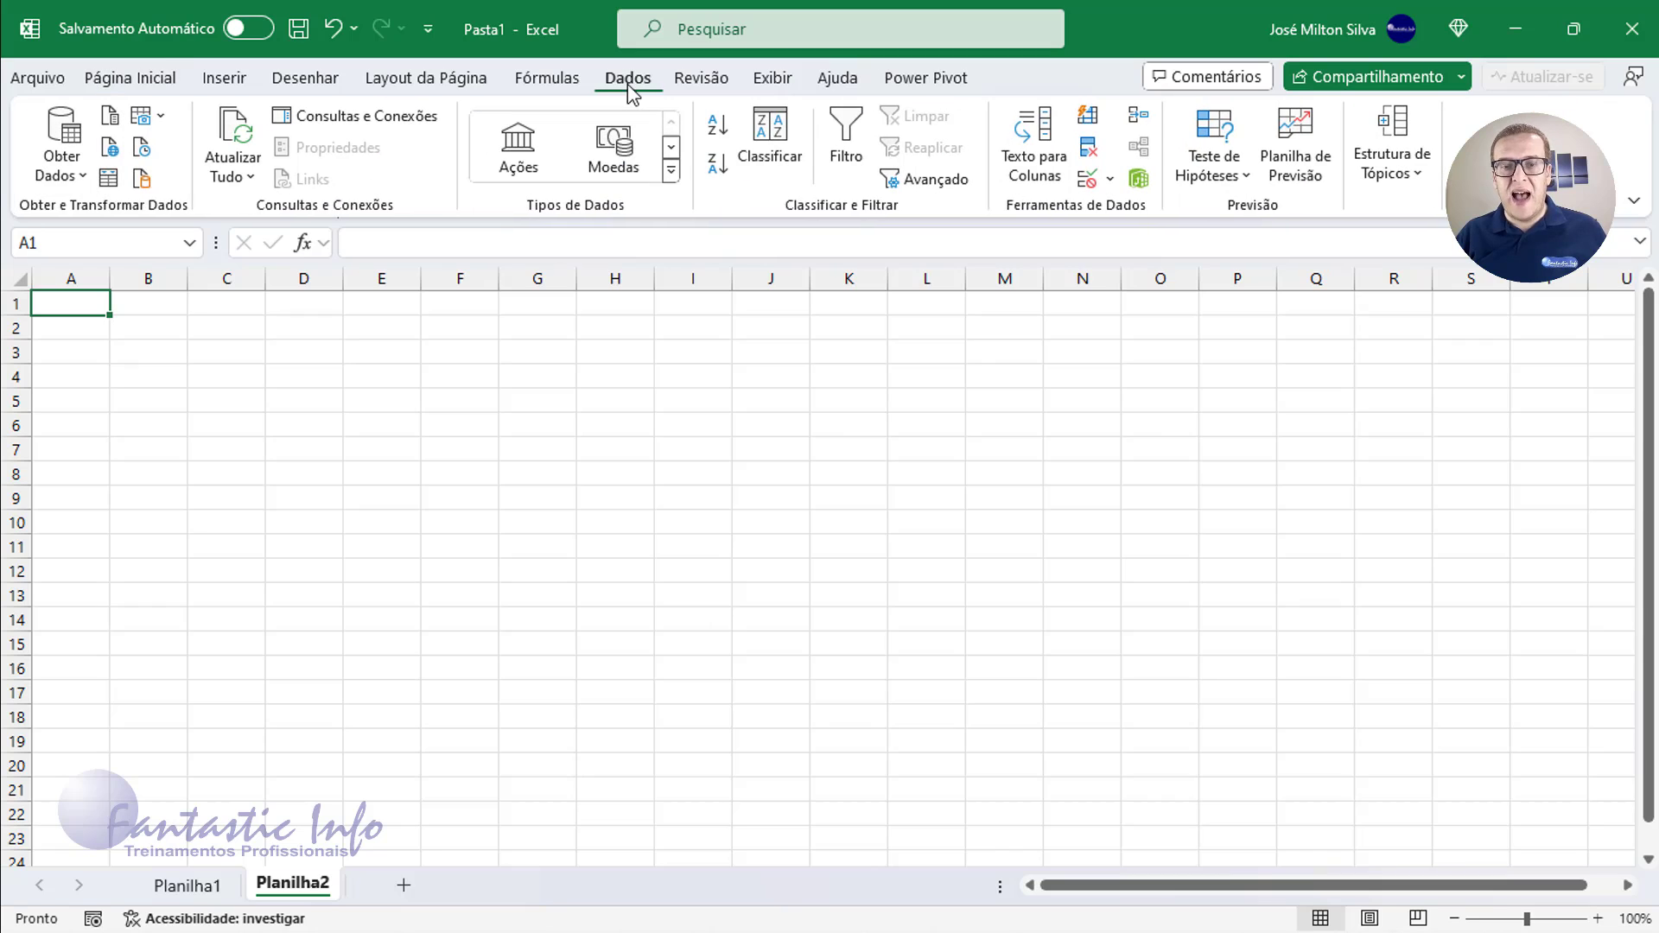
left_click(161, 121)
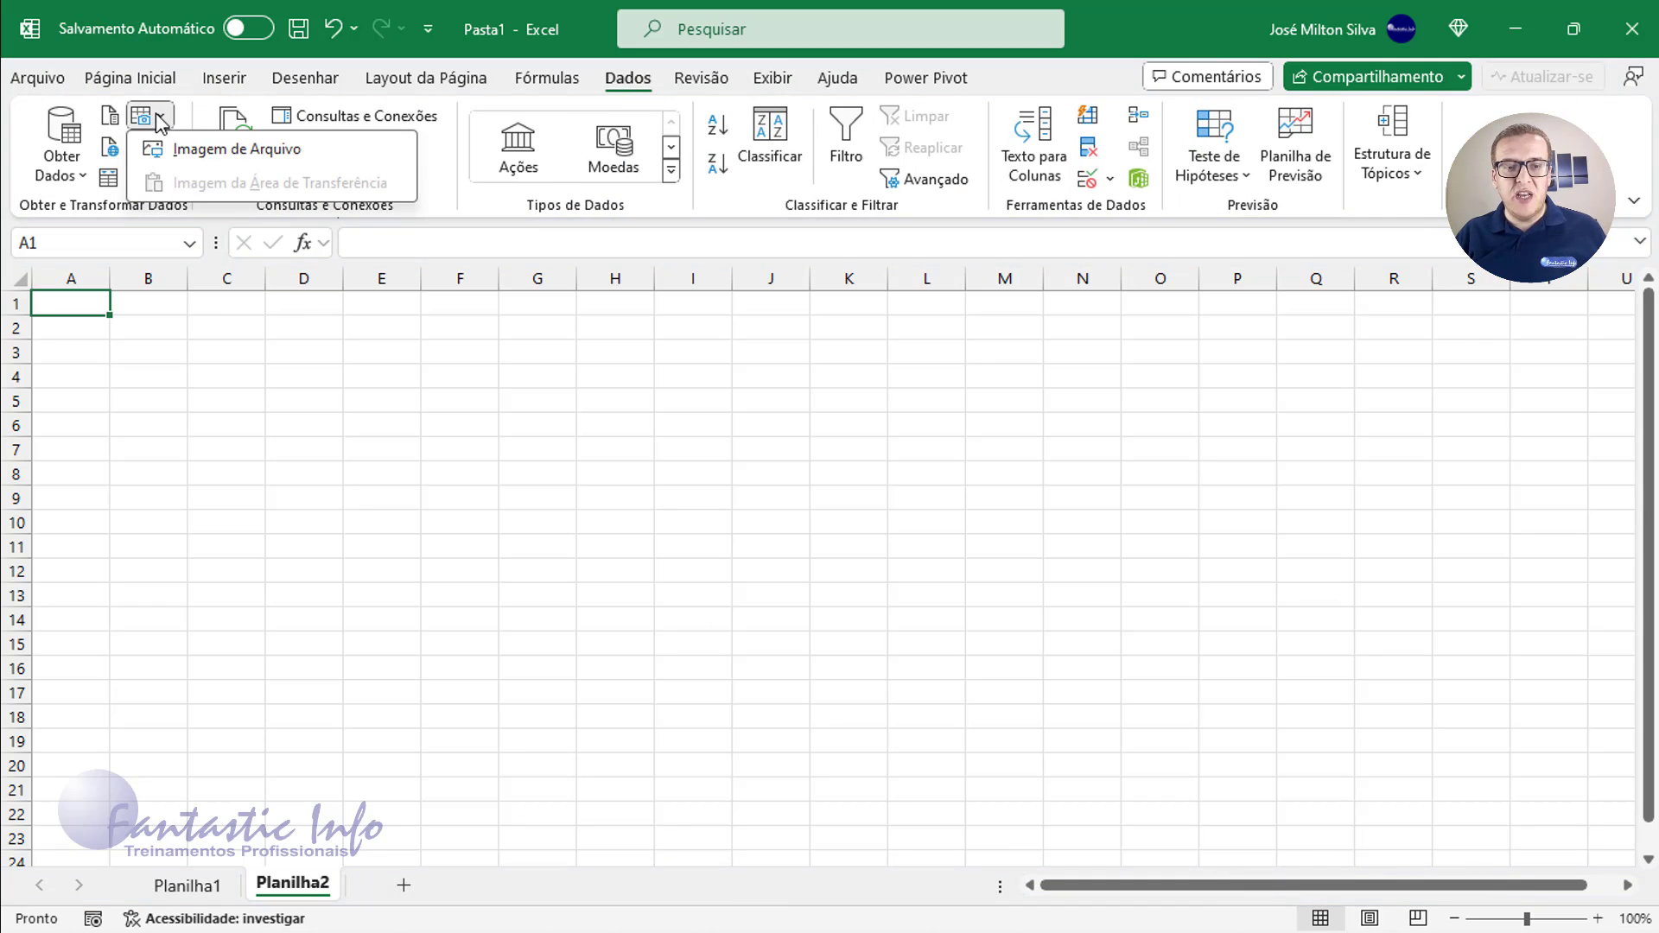
left_click(227, 151)
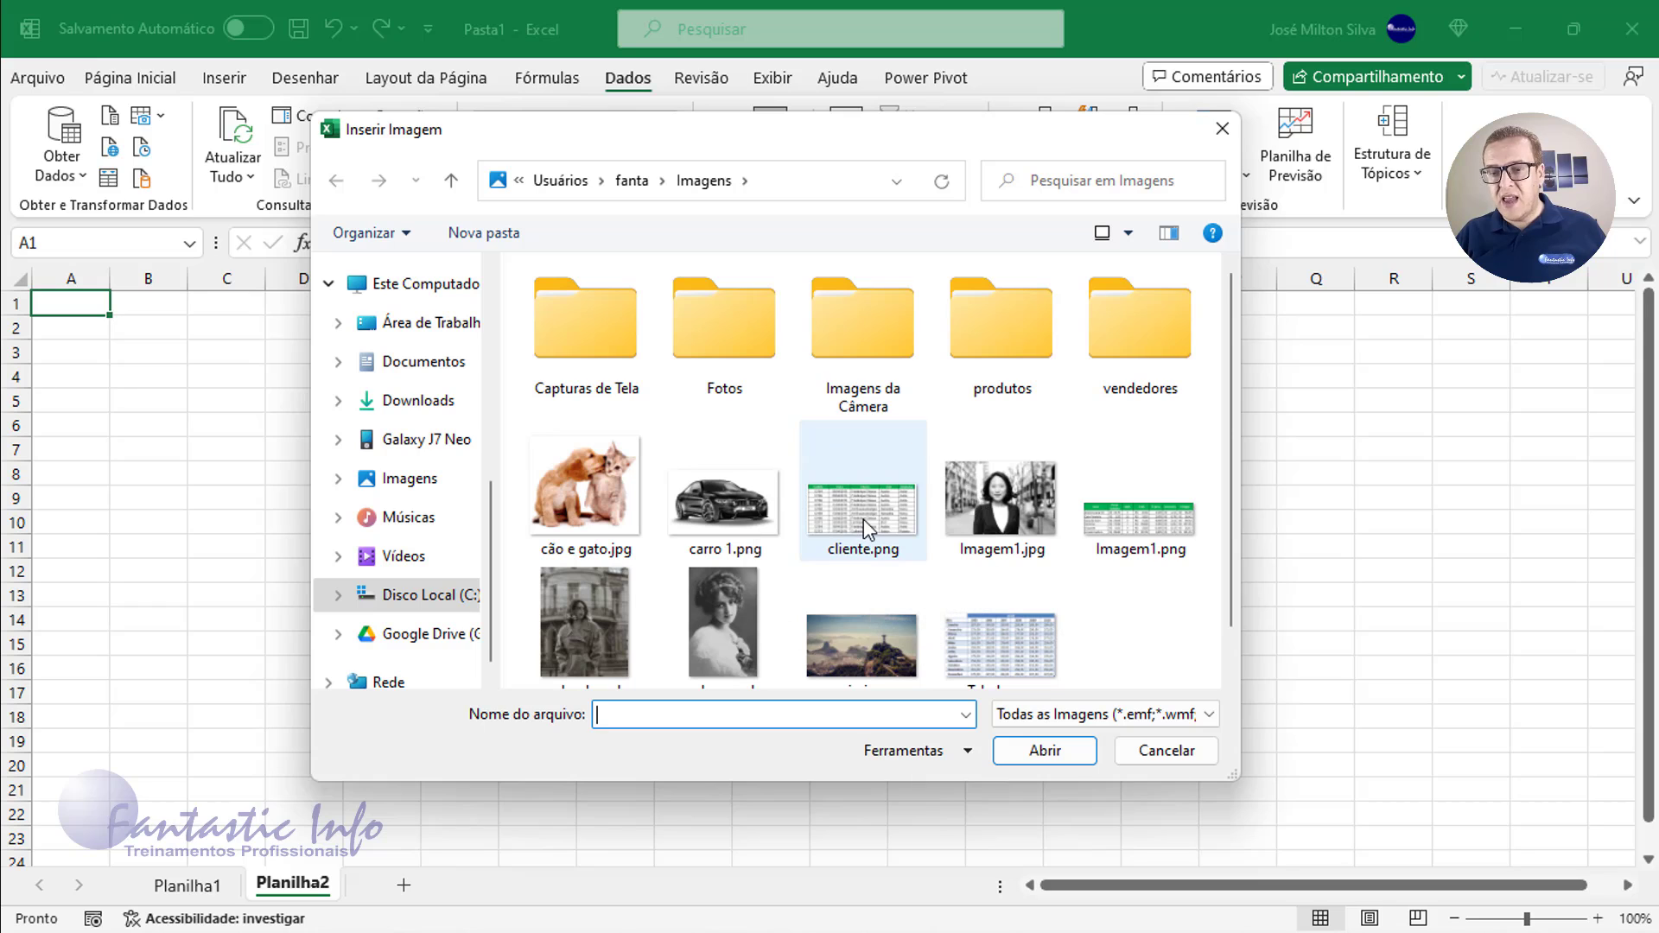
key("ctrl")
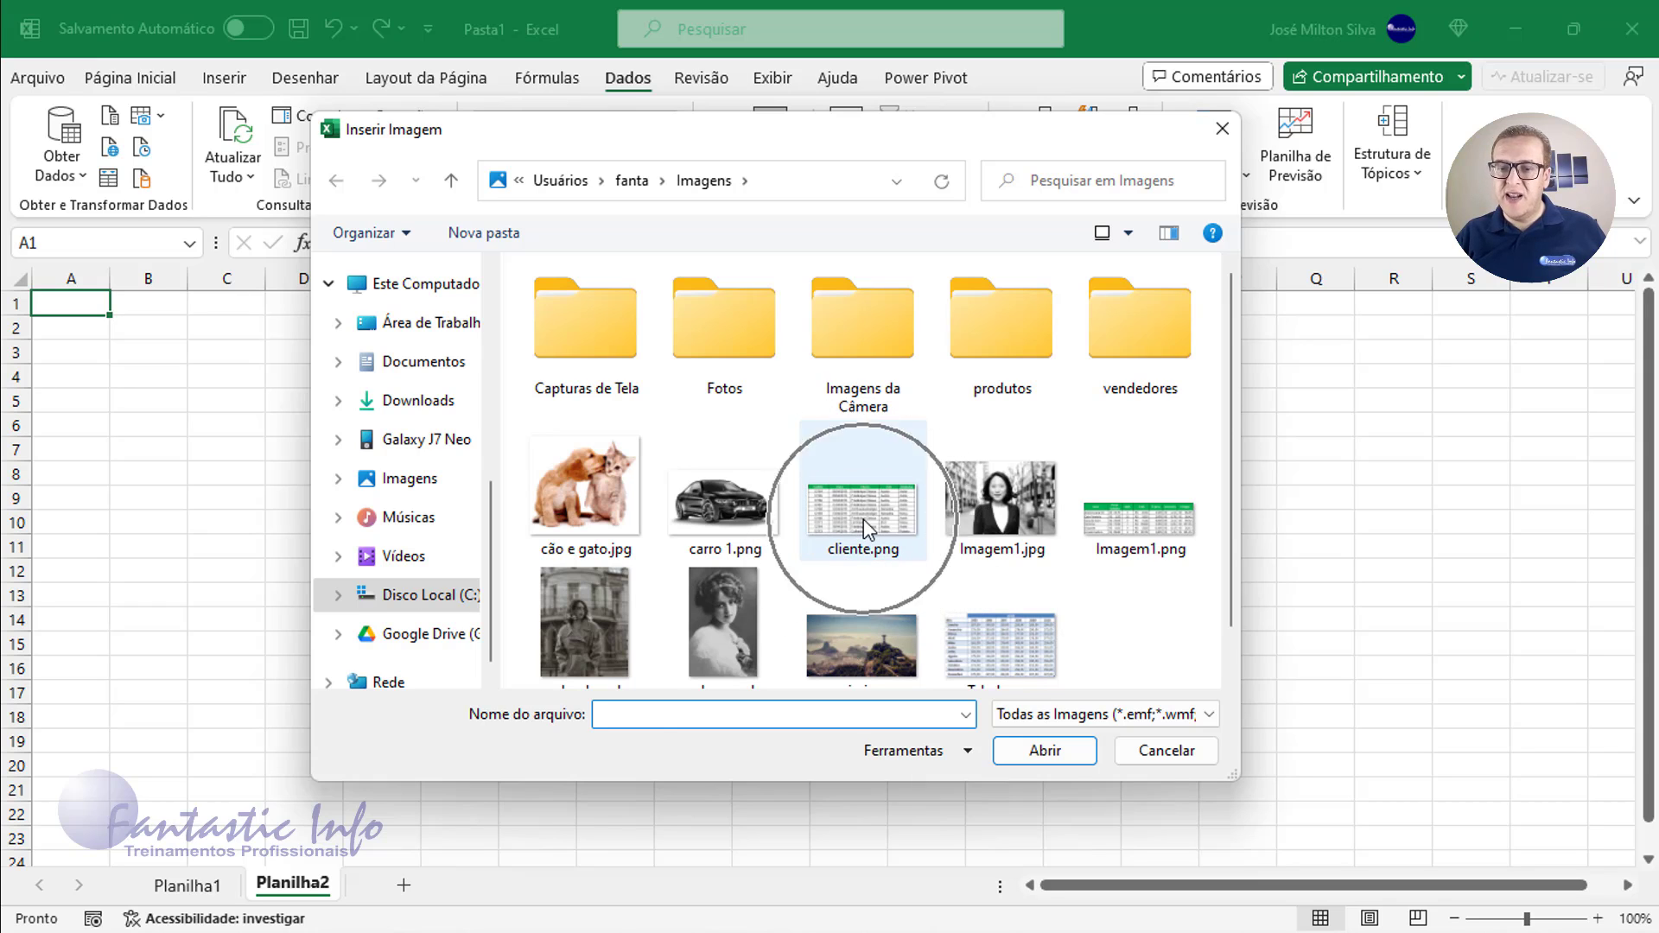
left_click(864, 520)
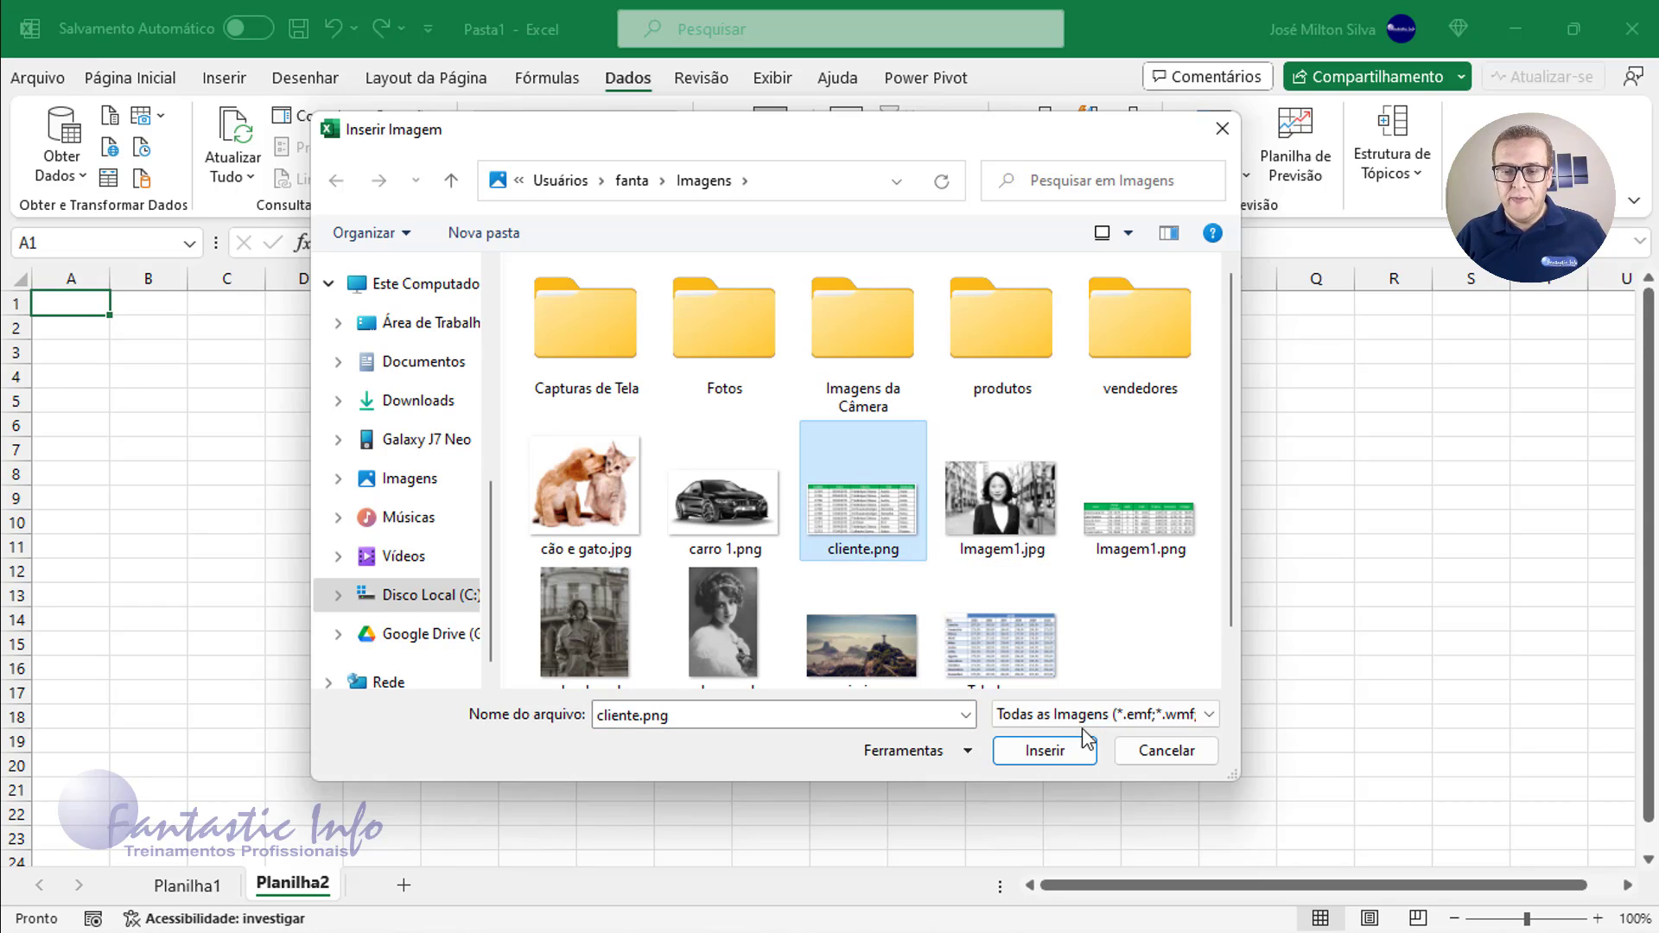
left_click(1061, 752)
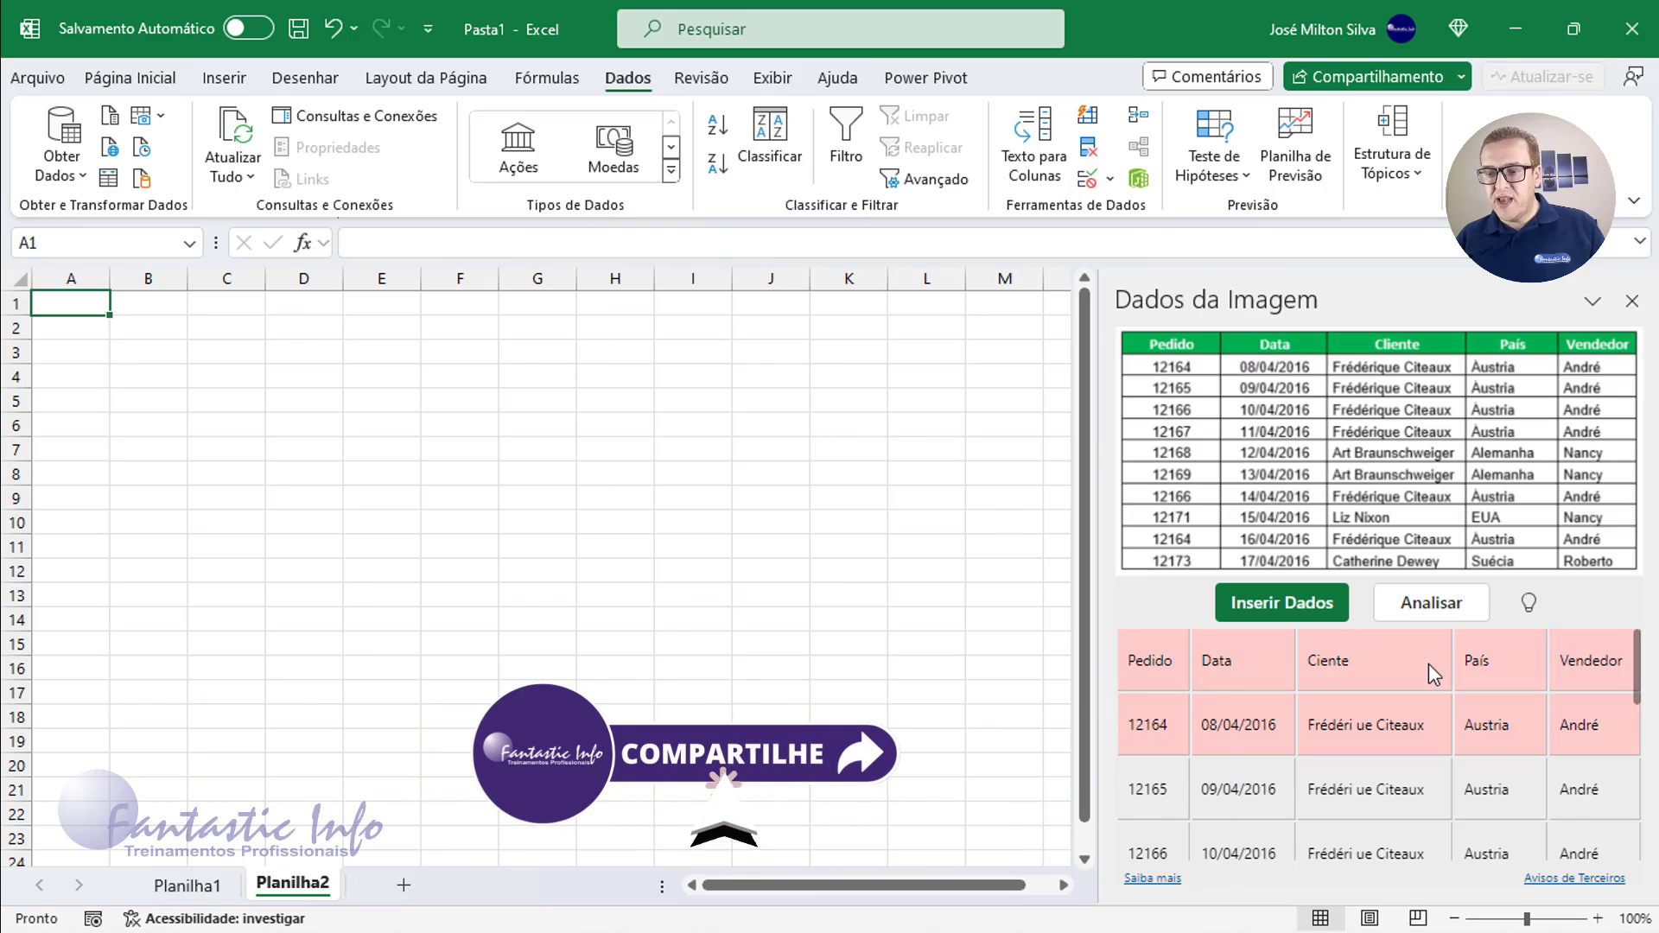
Review the extracted Pedido/Data/Cliente/País/Vendedor preview and insert it into A1:E11 despite the review warning.
scroll(1424, 718, "down", 1)
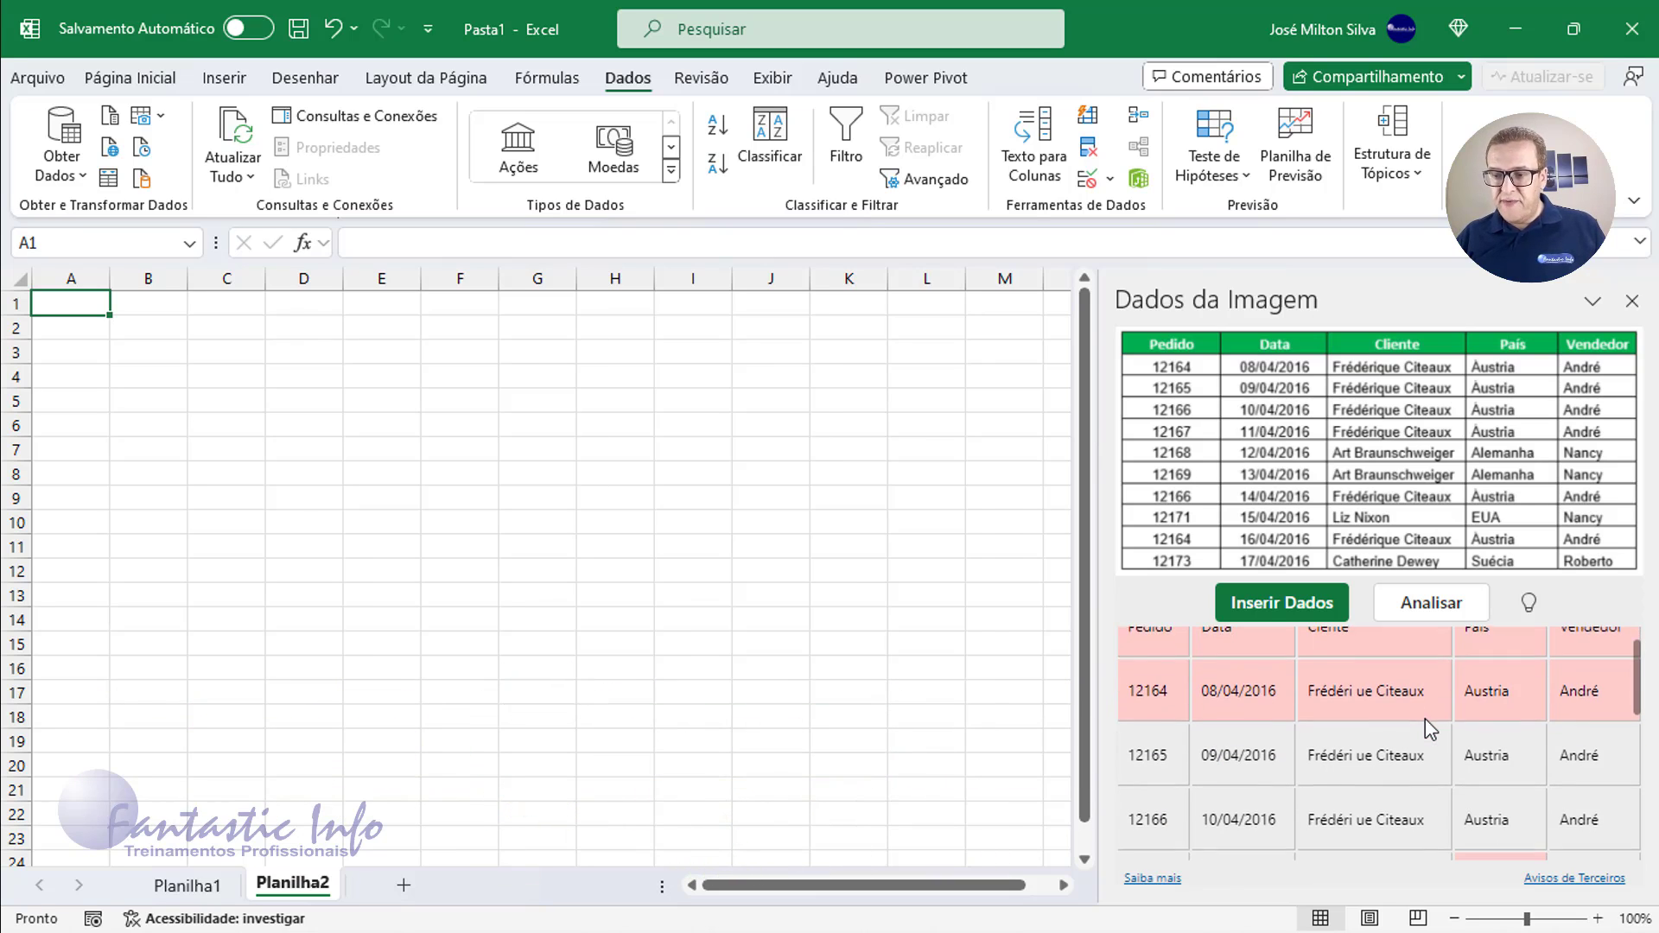
scroll(1424, 718, "down", 1)
scroll(1424, 718, "down", 1)
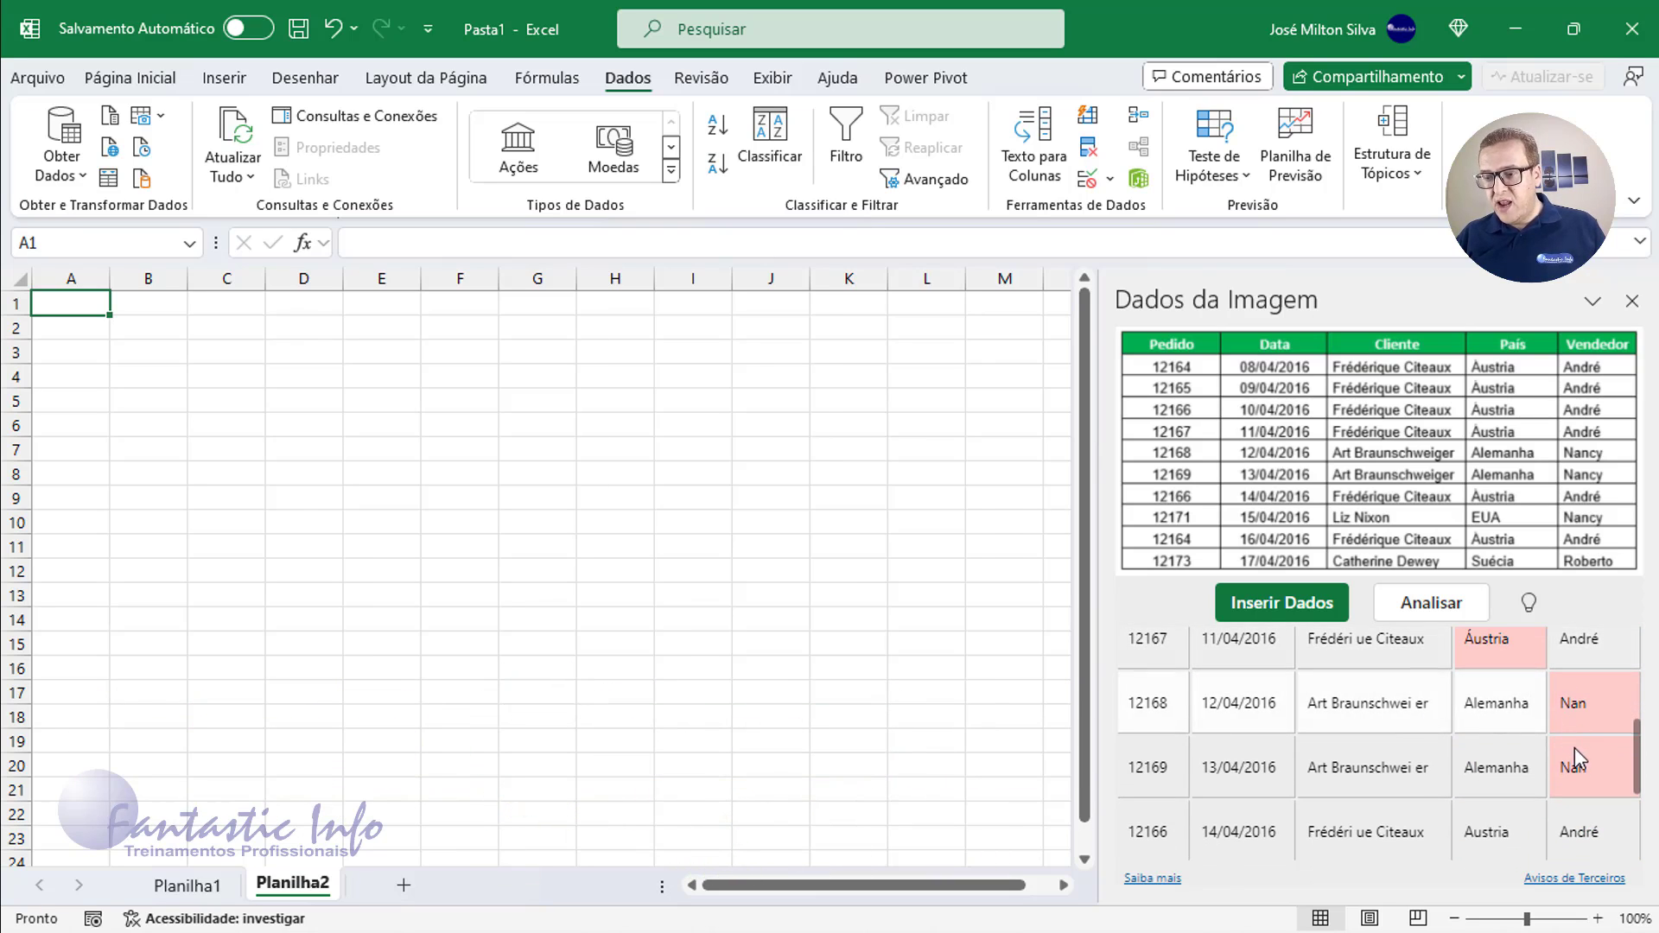
scroll(1575, 748, "down", 1)
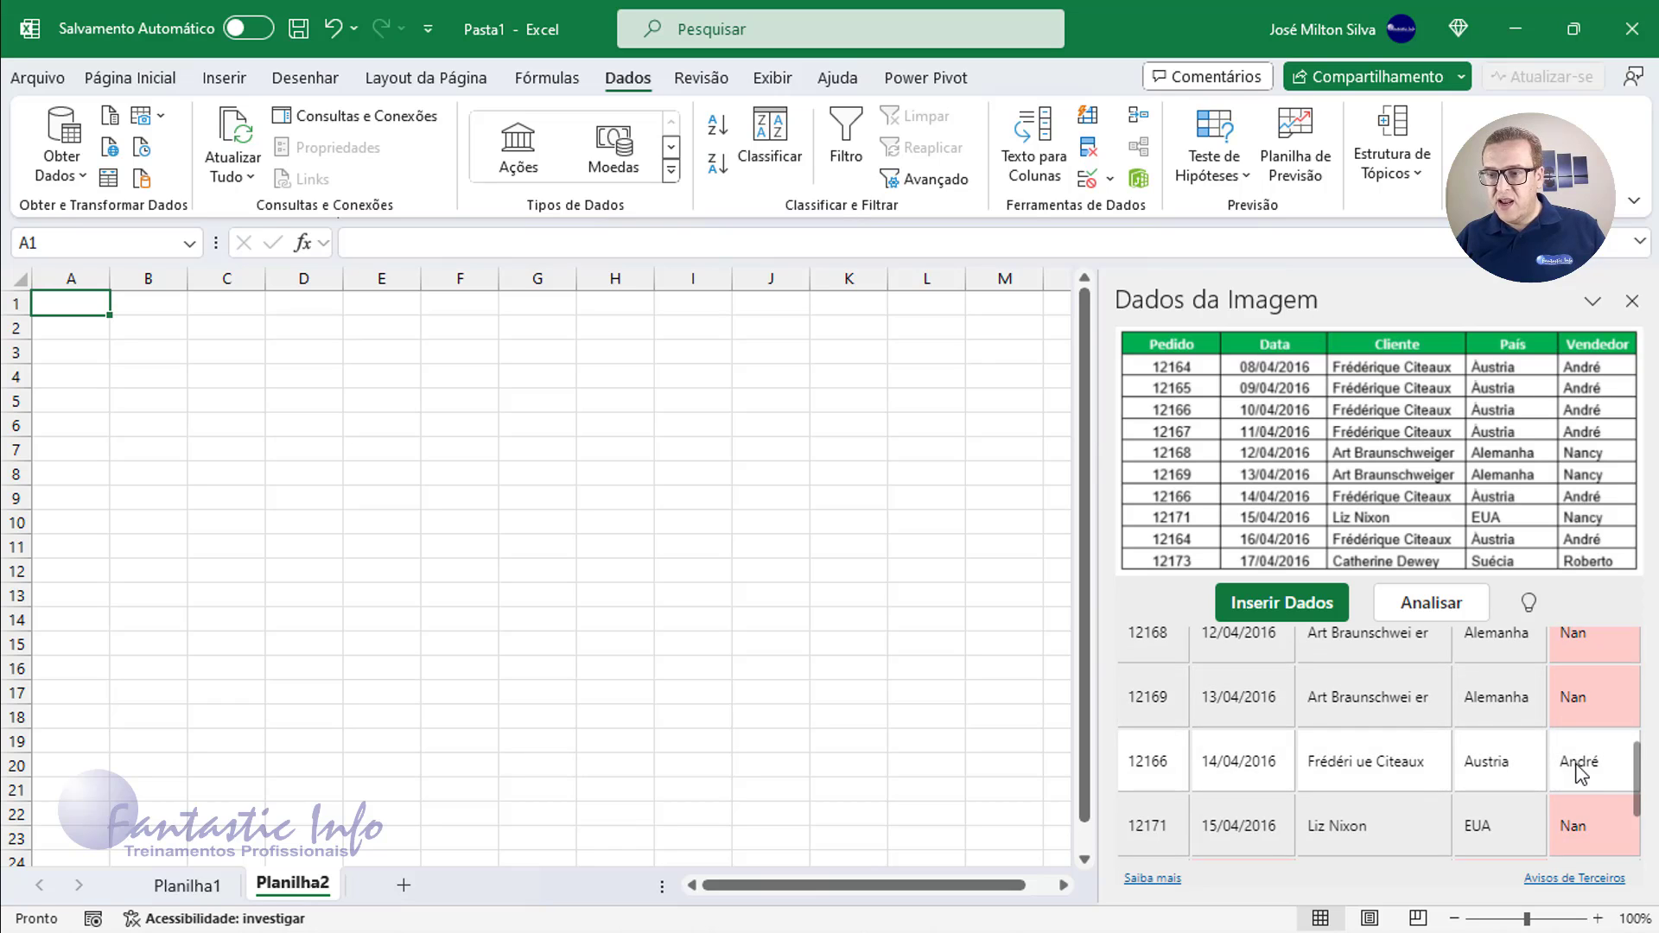
mouse_move(1574, 826)
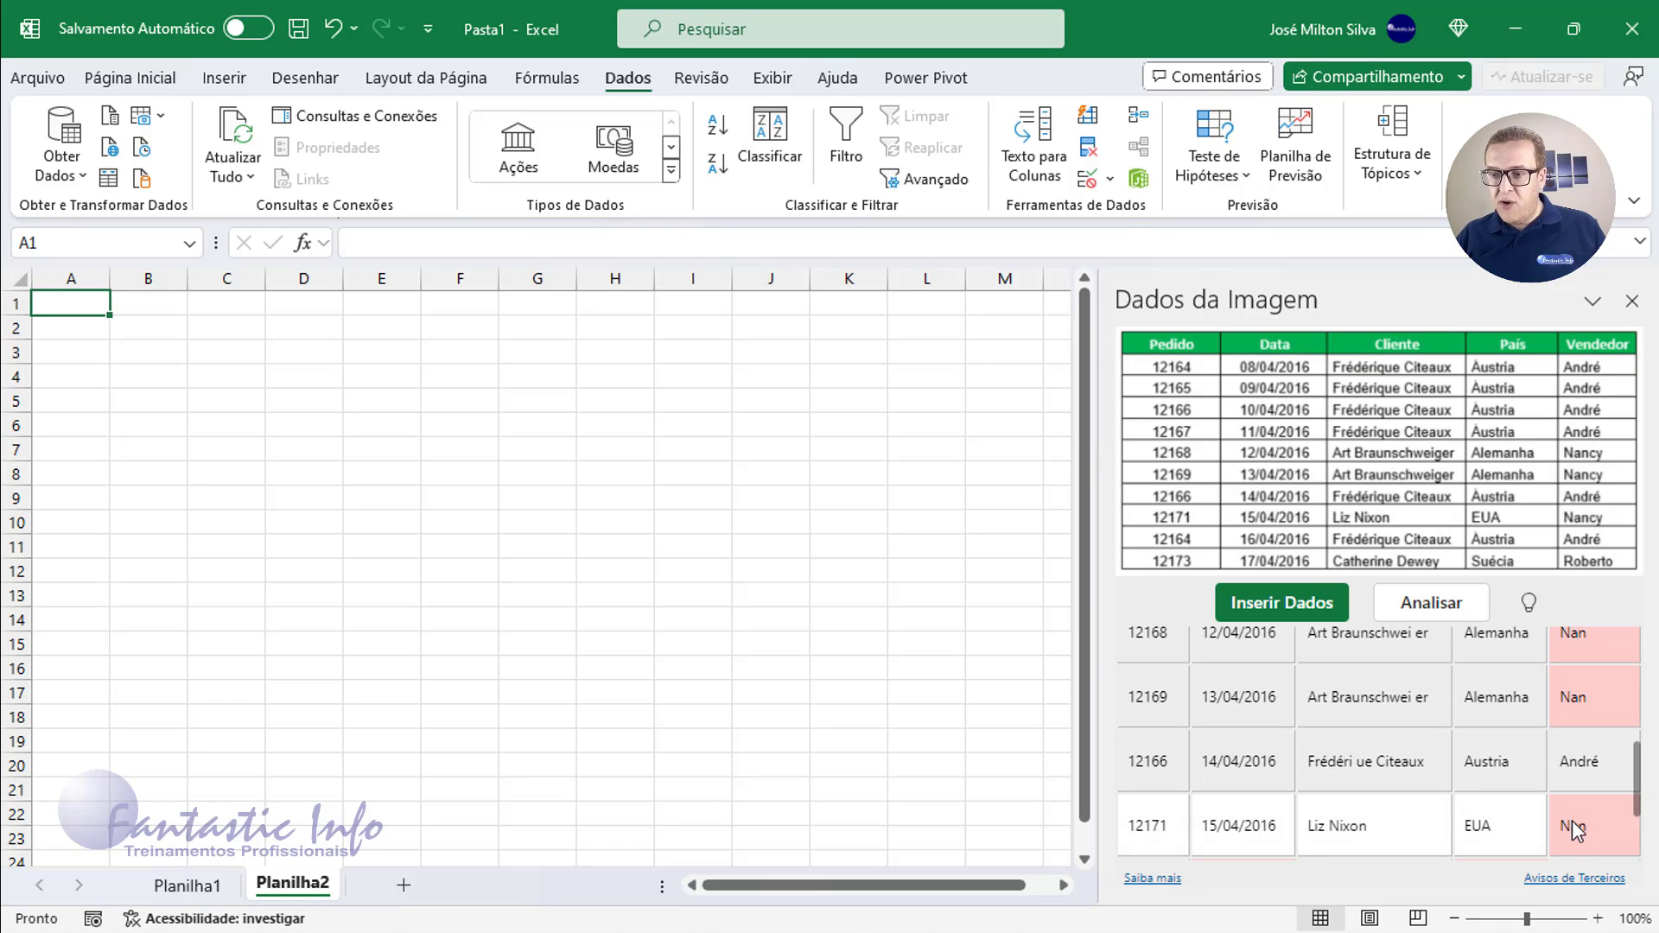
scroll(1562, 780, "down", 2)
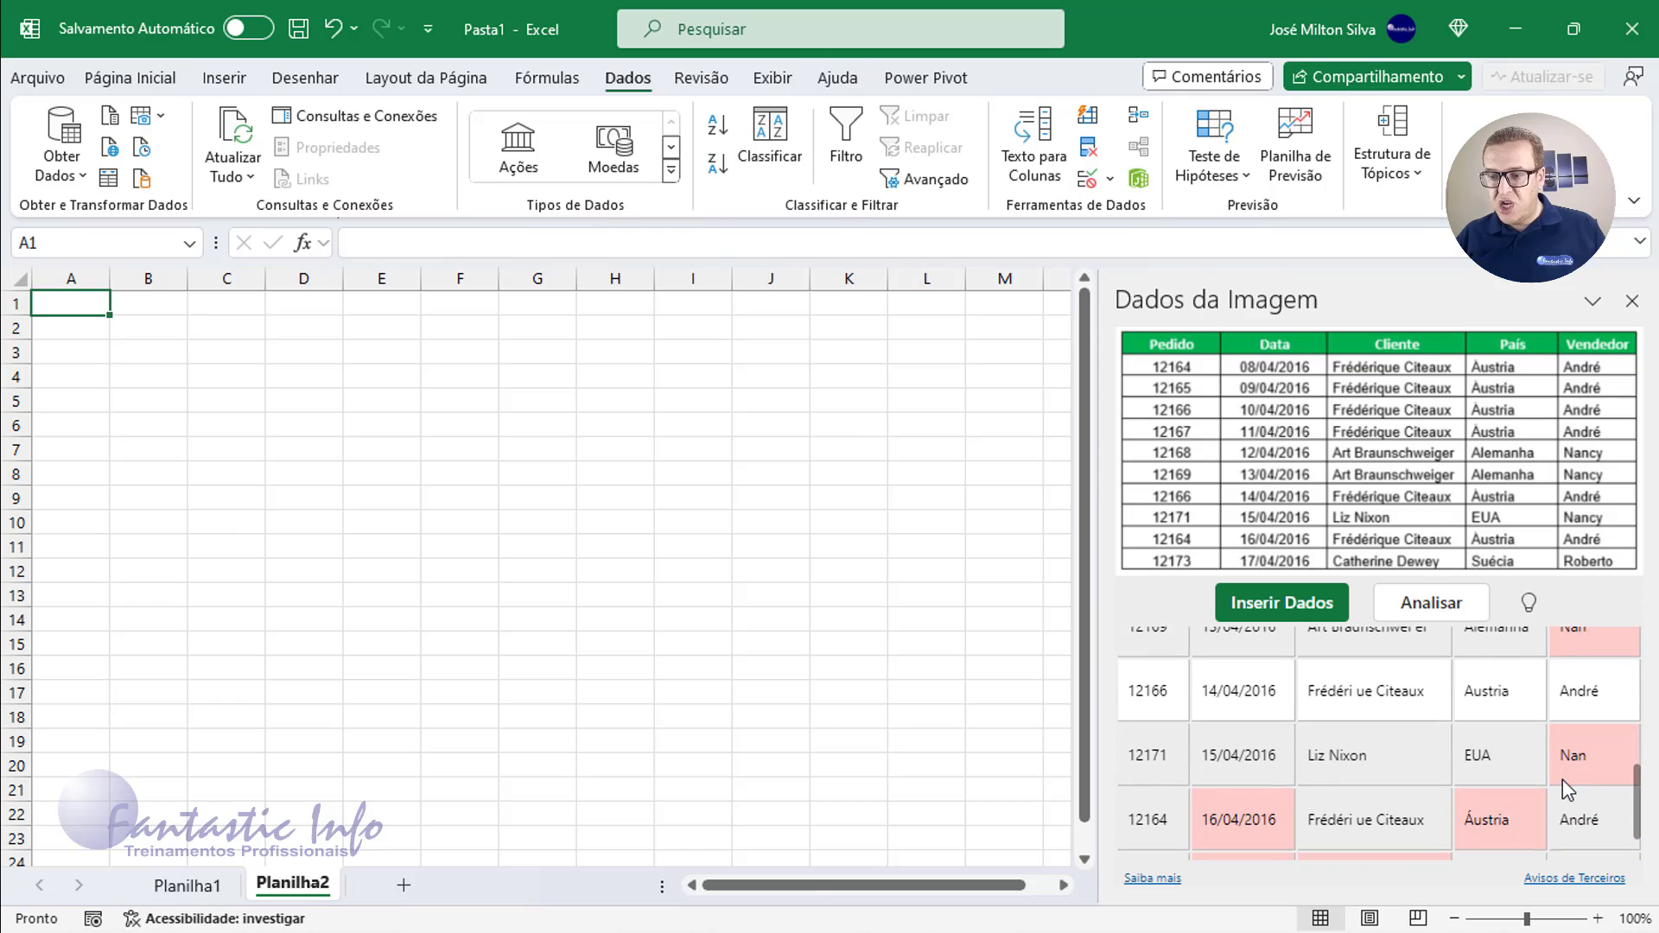
scroll(1563, 780, "up", 2)
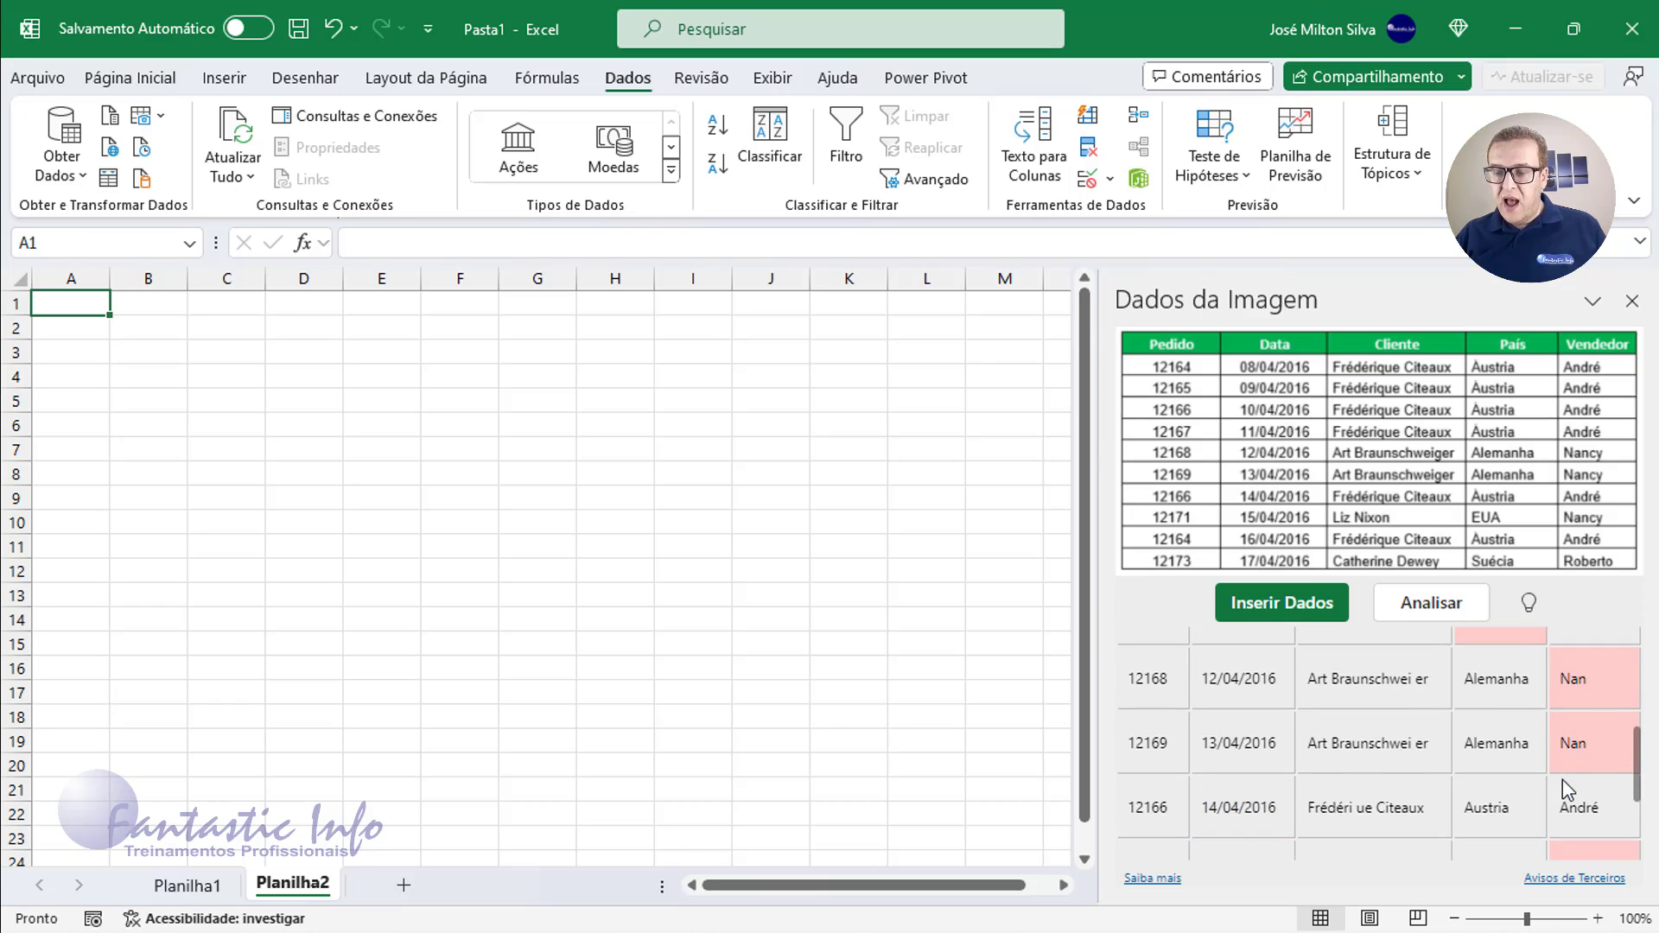
scroll(1562, 779, "up", 3)
scroll(1566, 769, "up", 2)
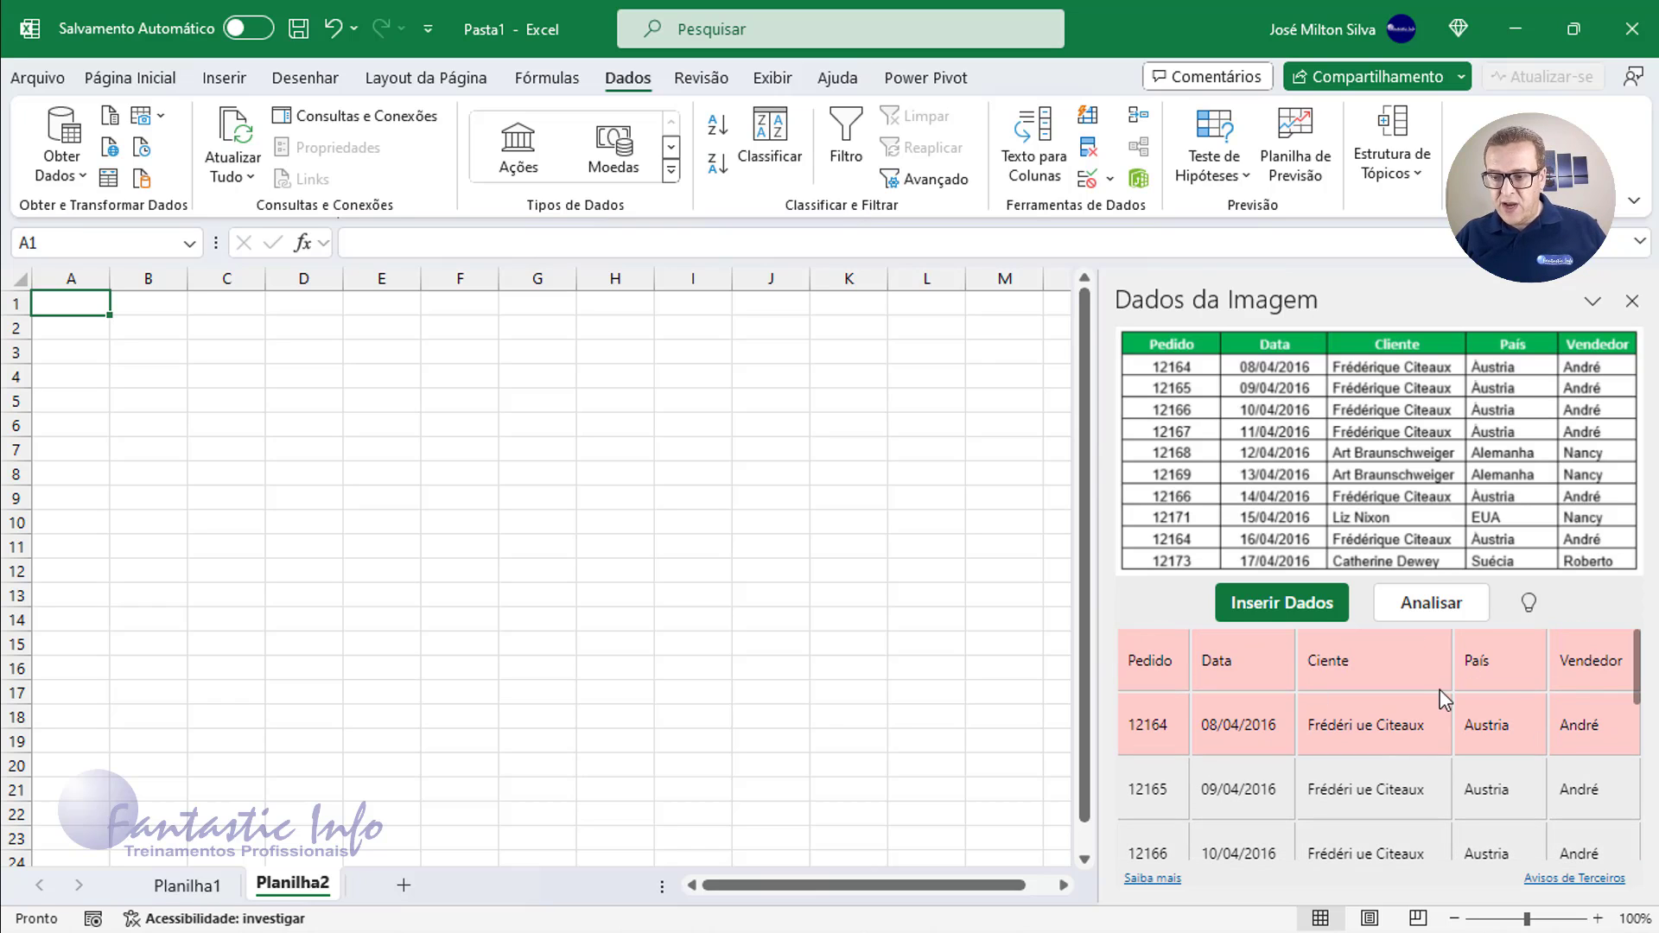
left_click(1276, 606)
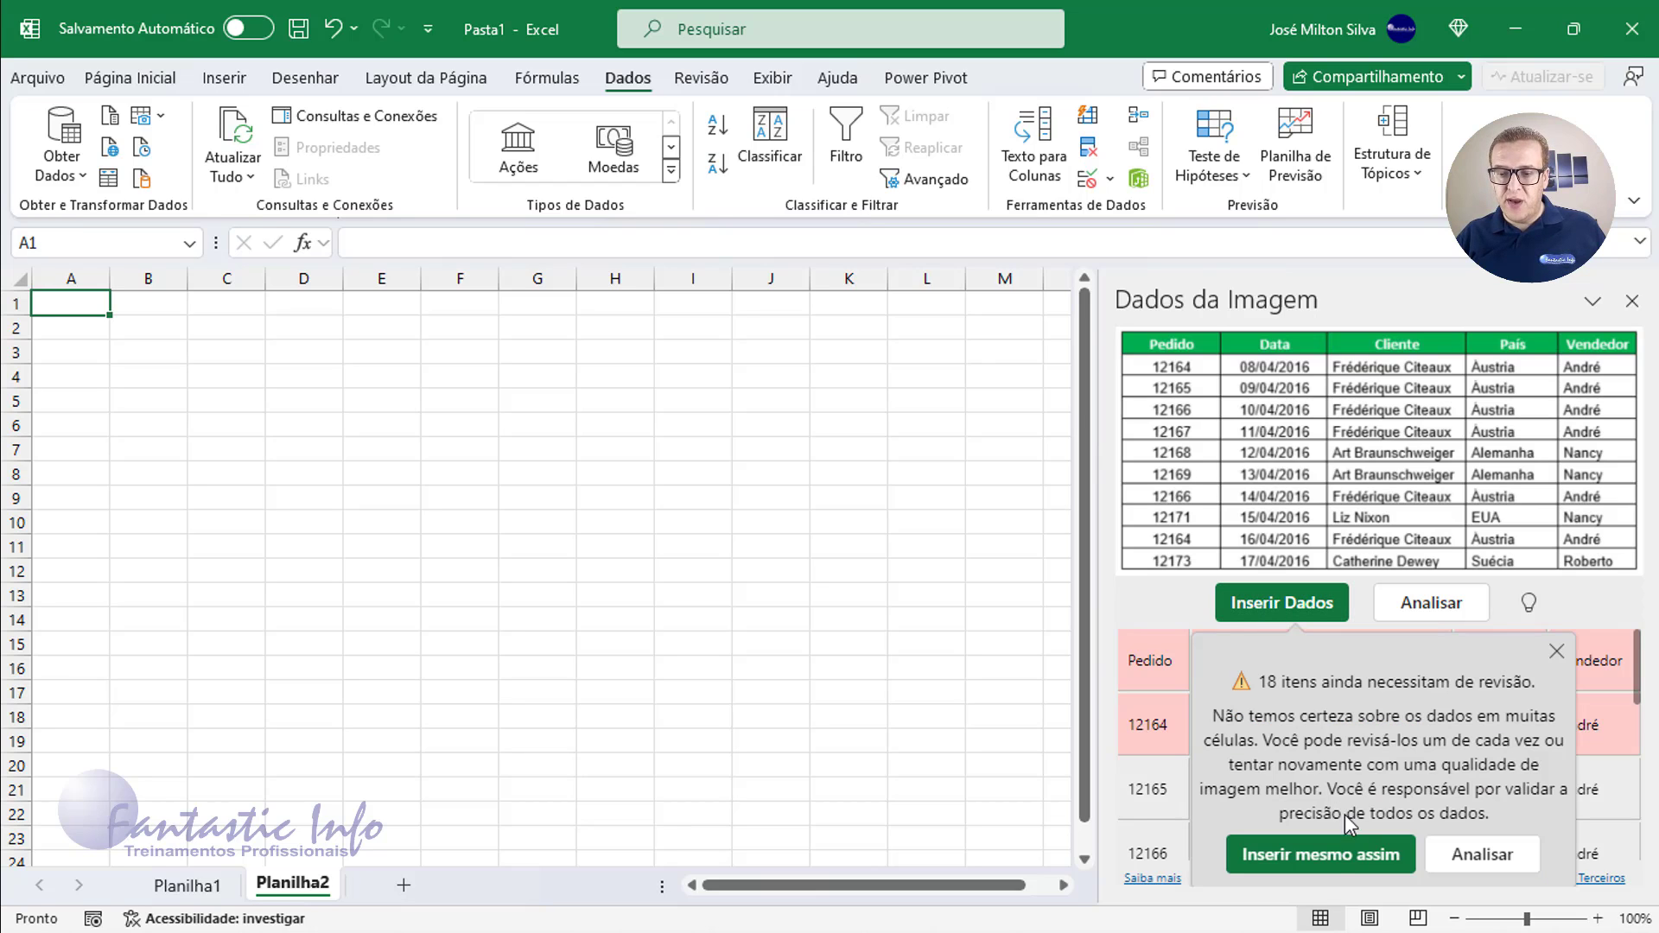
left_click(1338, 856)
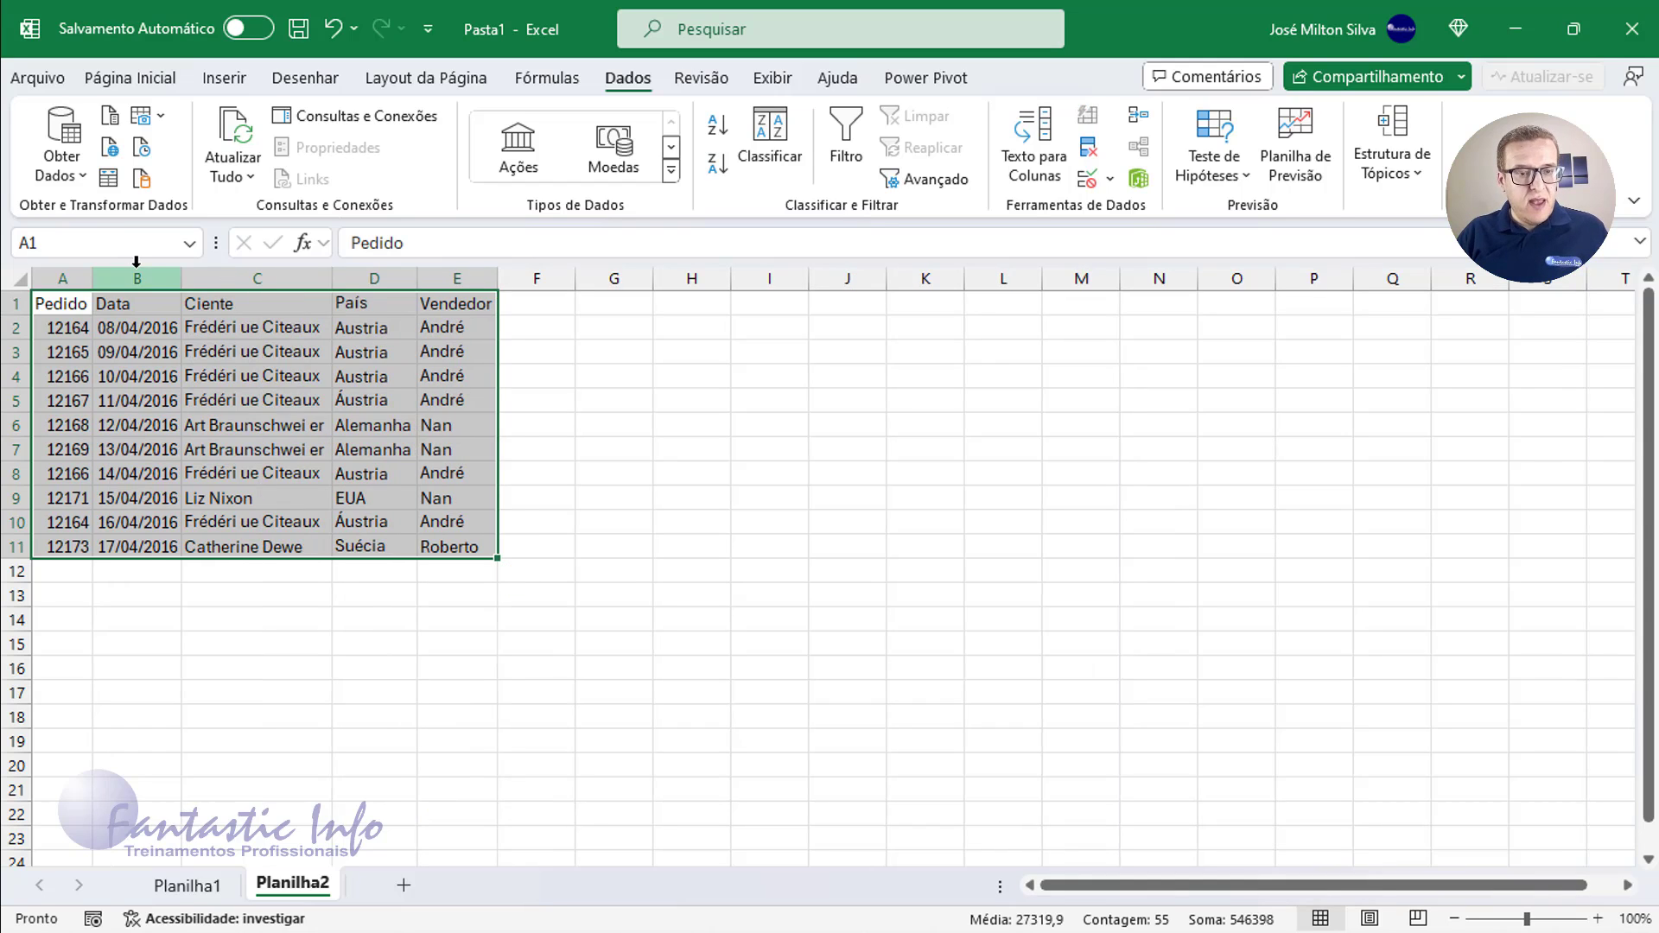
Widen columns B, C and E to fit the dates, customer names and seller names.
left_click_drag(188, 278, 249, 278)
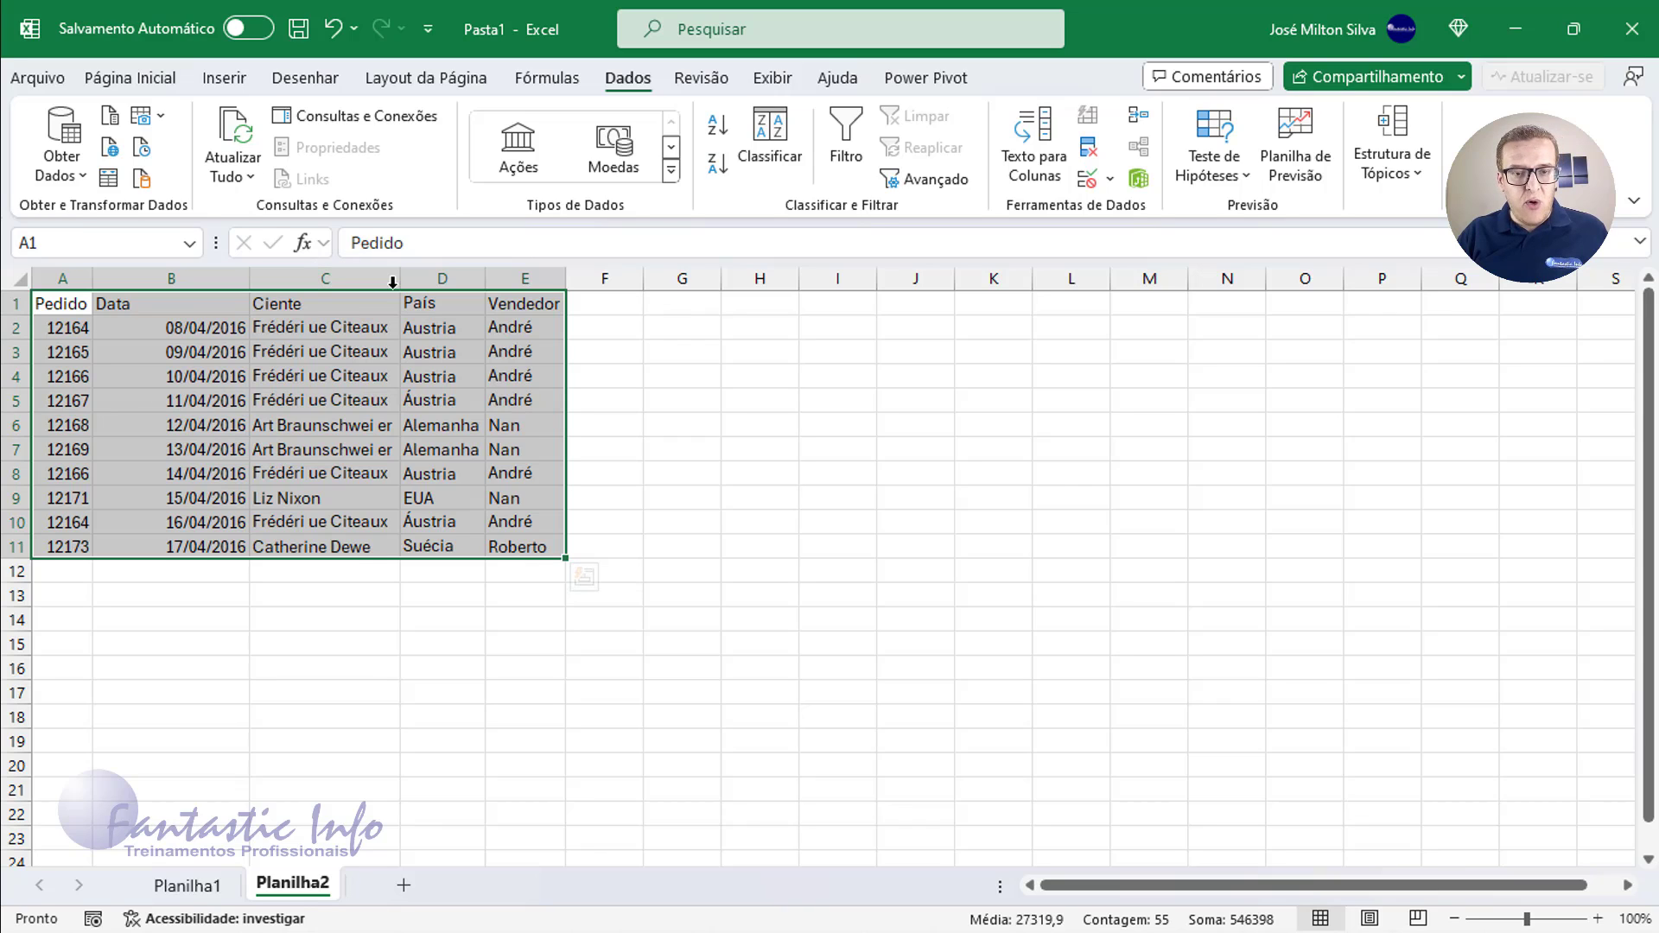
left_click_drag(399, 278, 667, 278)
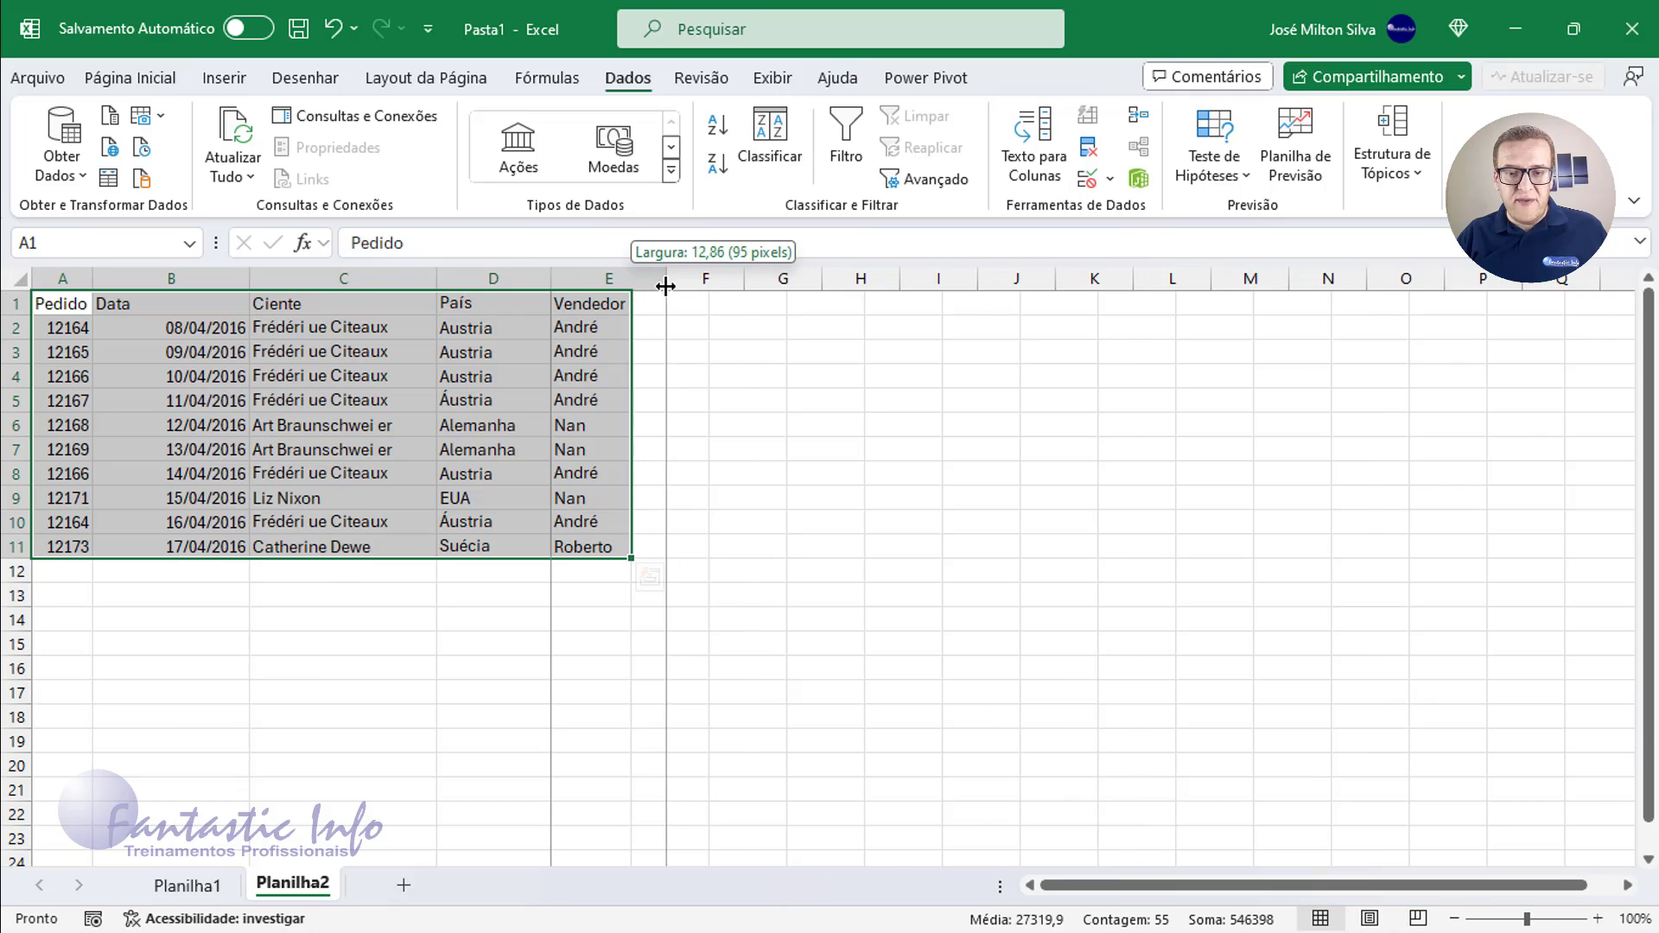
left_click(598, 430)
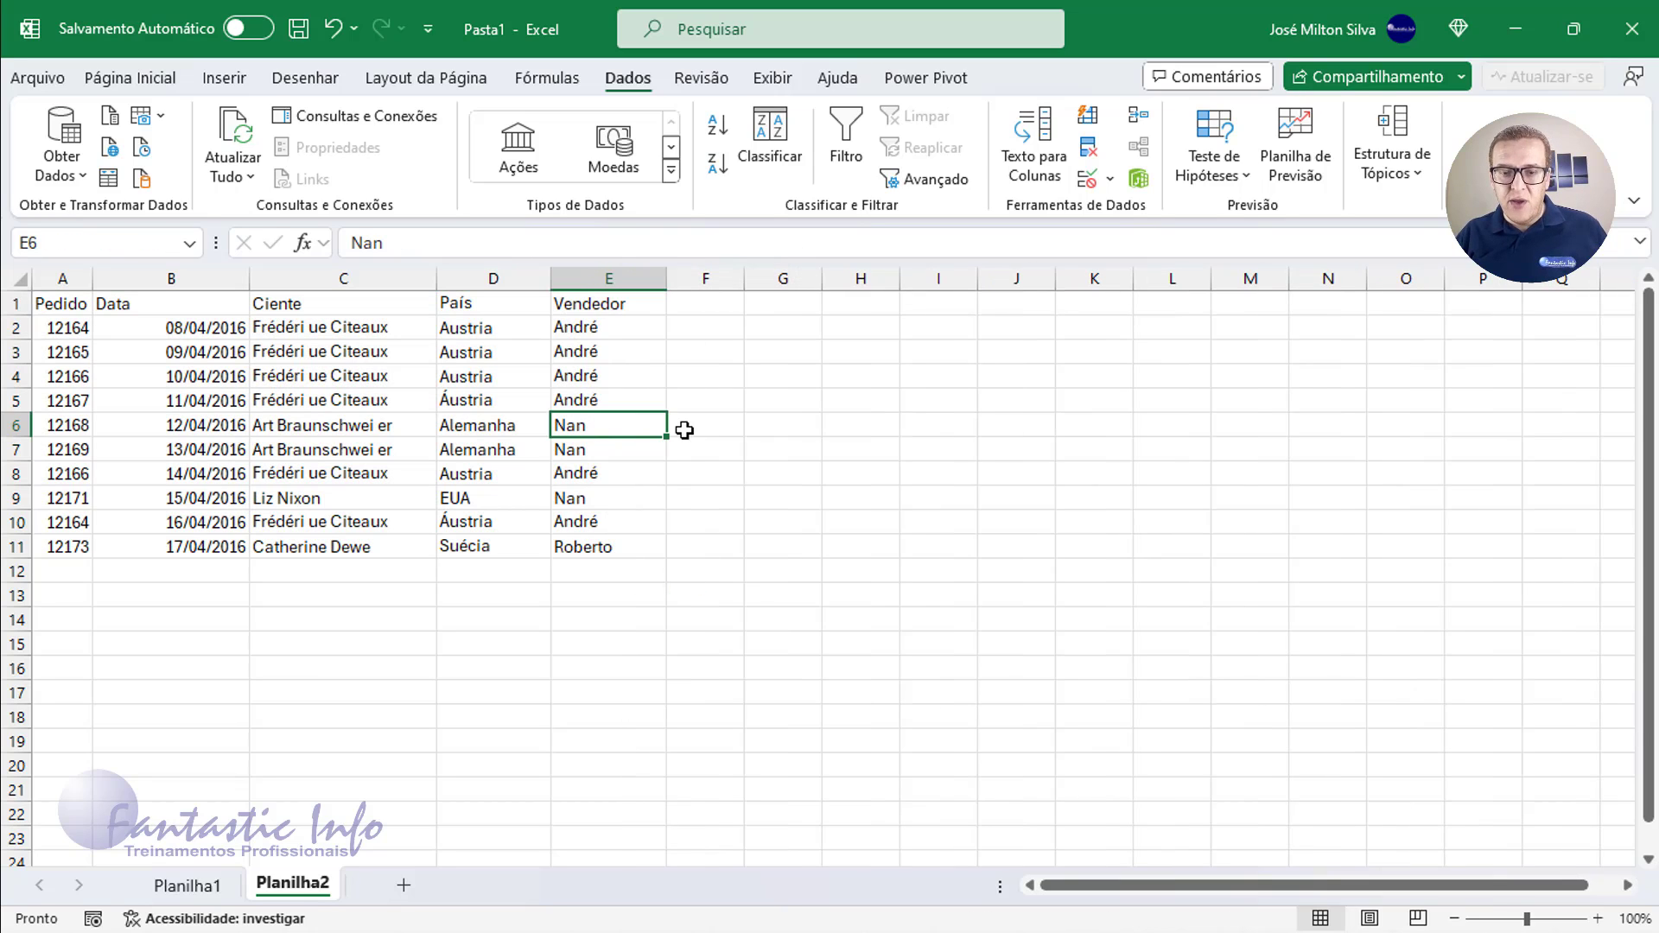
Complete the truncated seller entries in E6, E7 and E9 to 'Nancy', then select columns A and B.
double_click(619, 429)
type("cy")
key("Return")
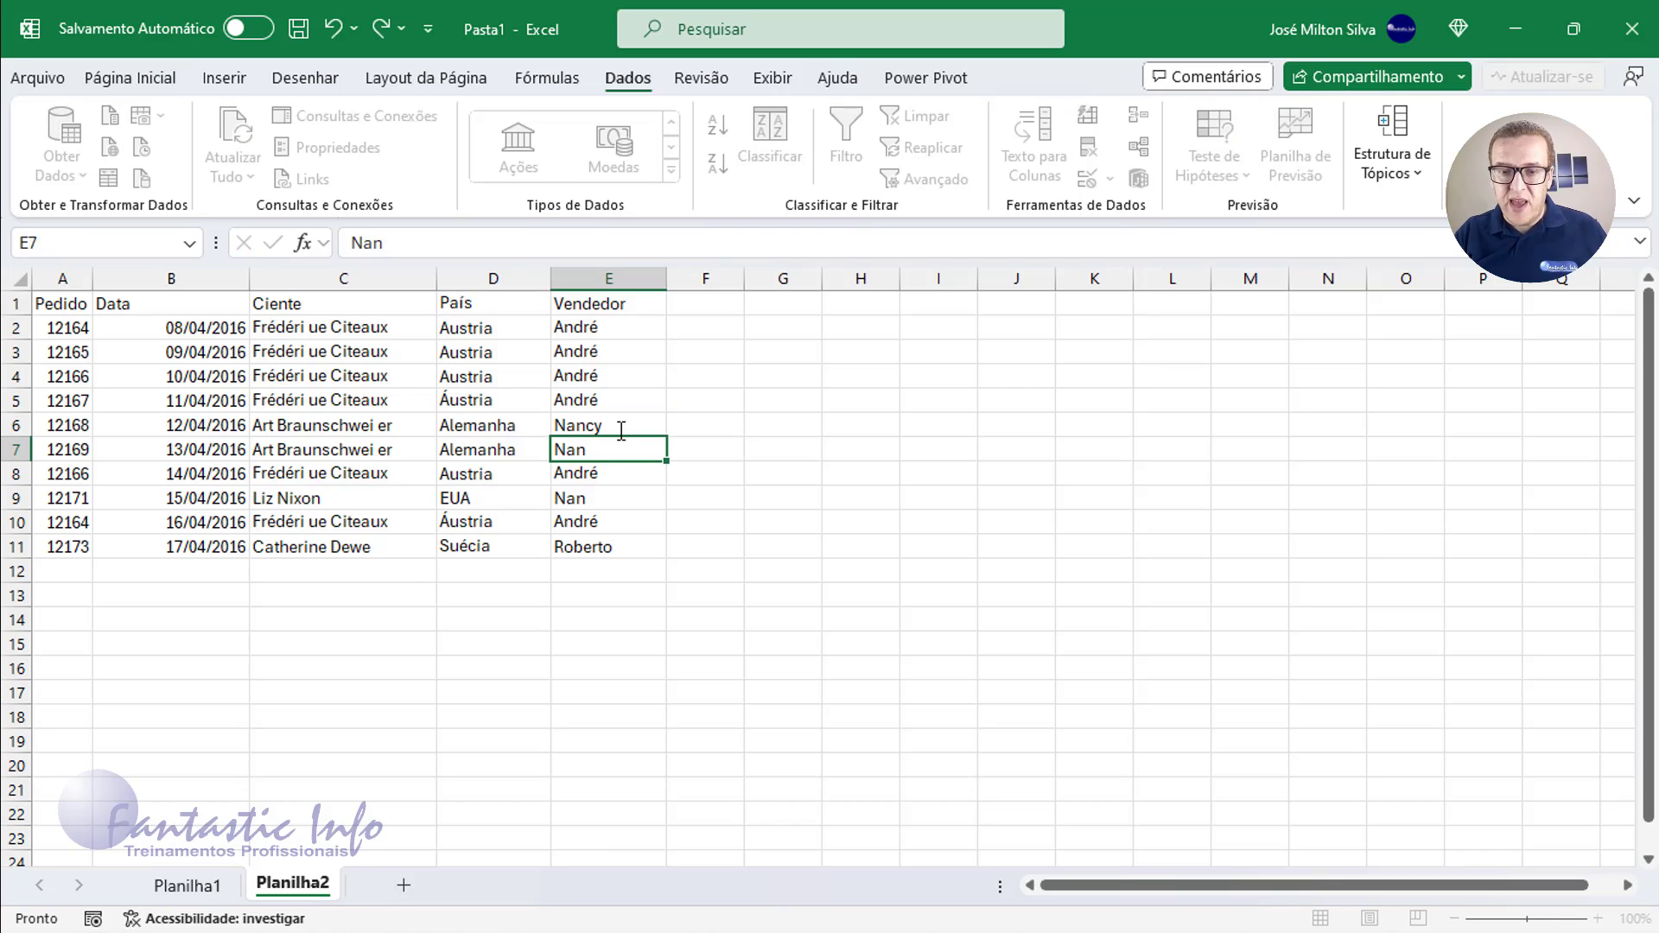
double_click(623, 449)
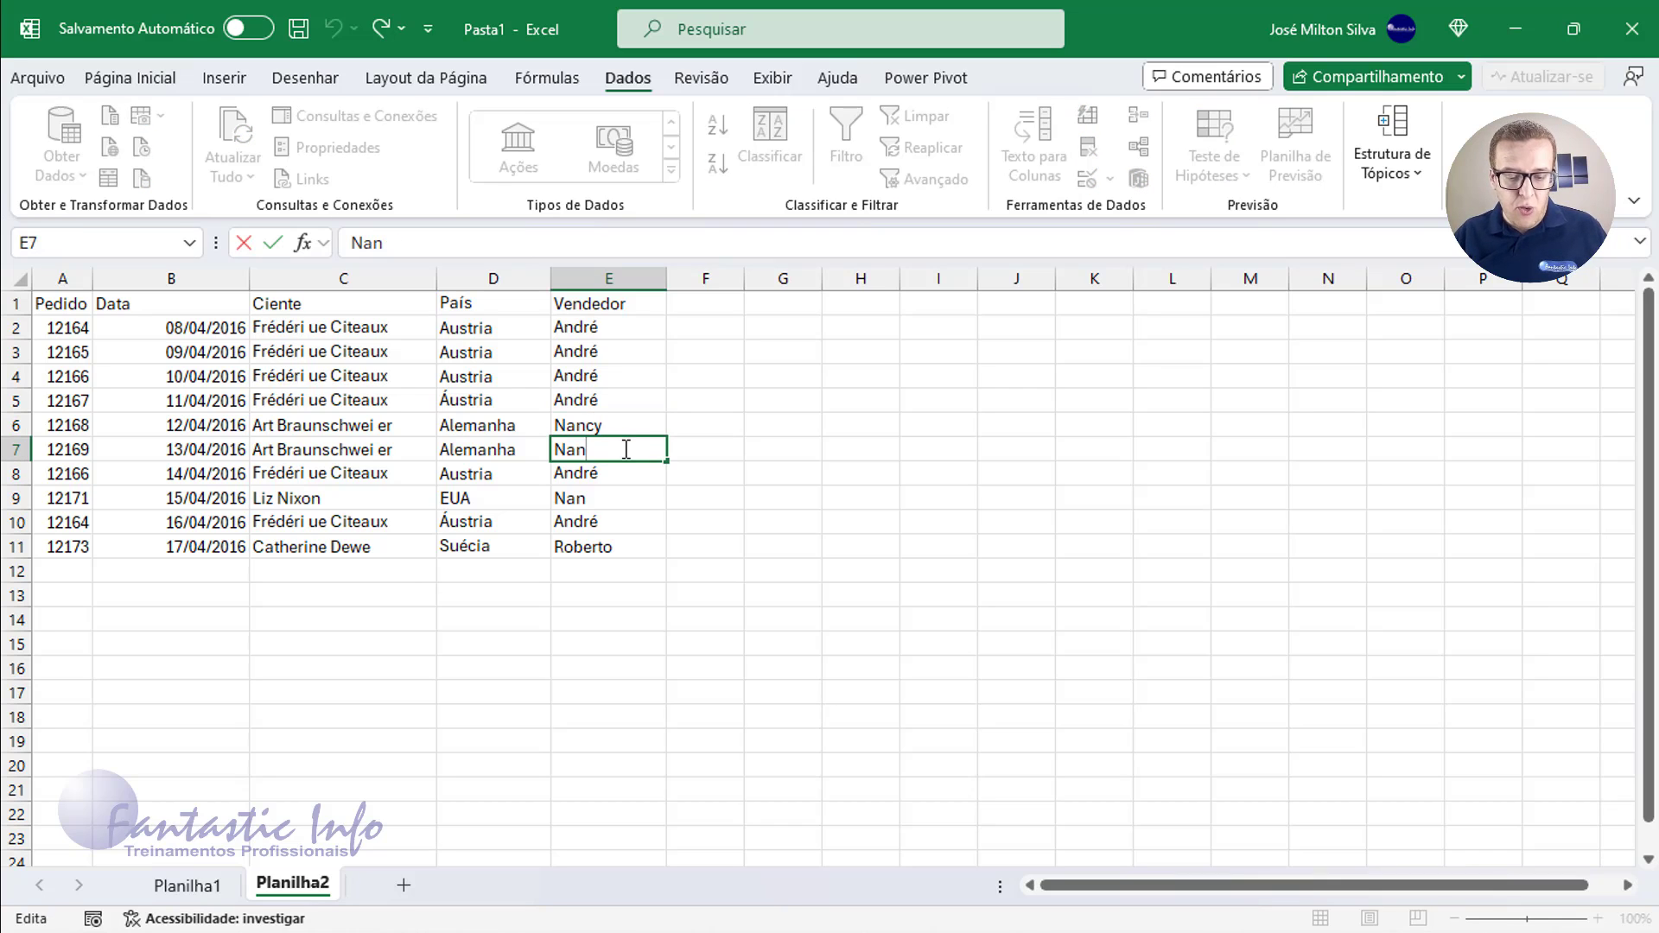
type("cy")
key("Return")
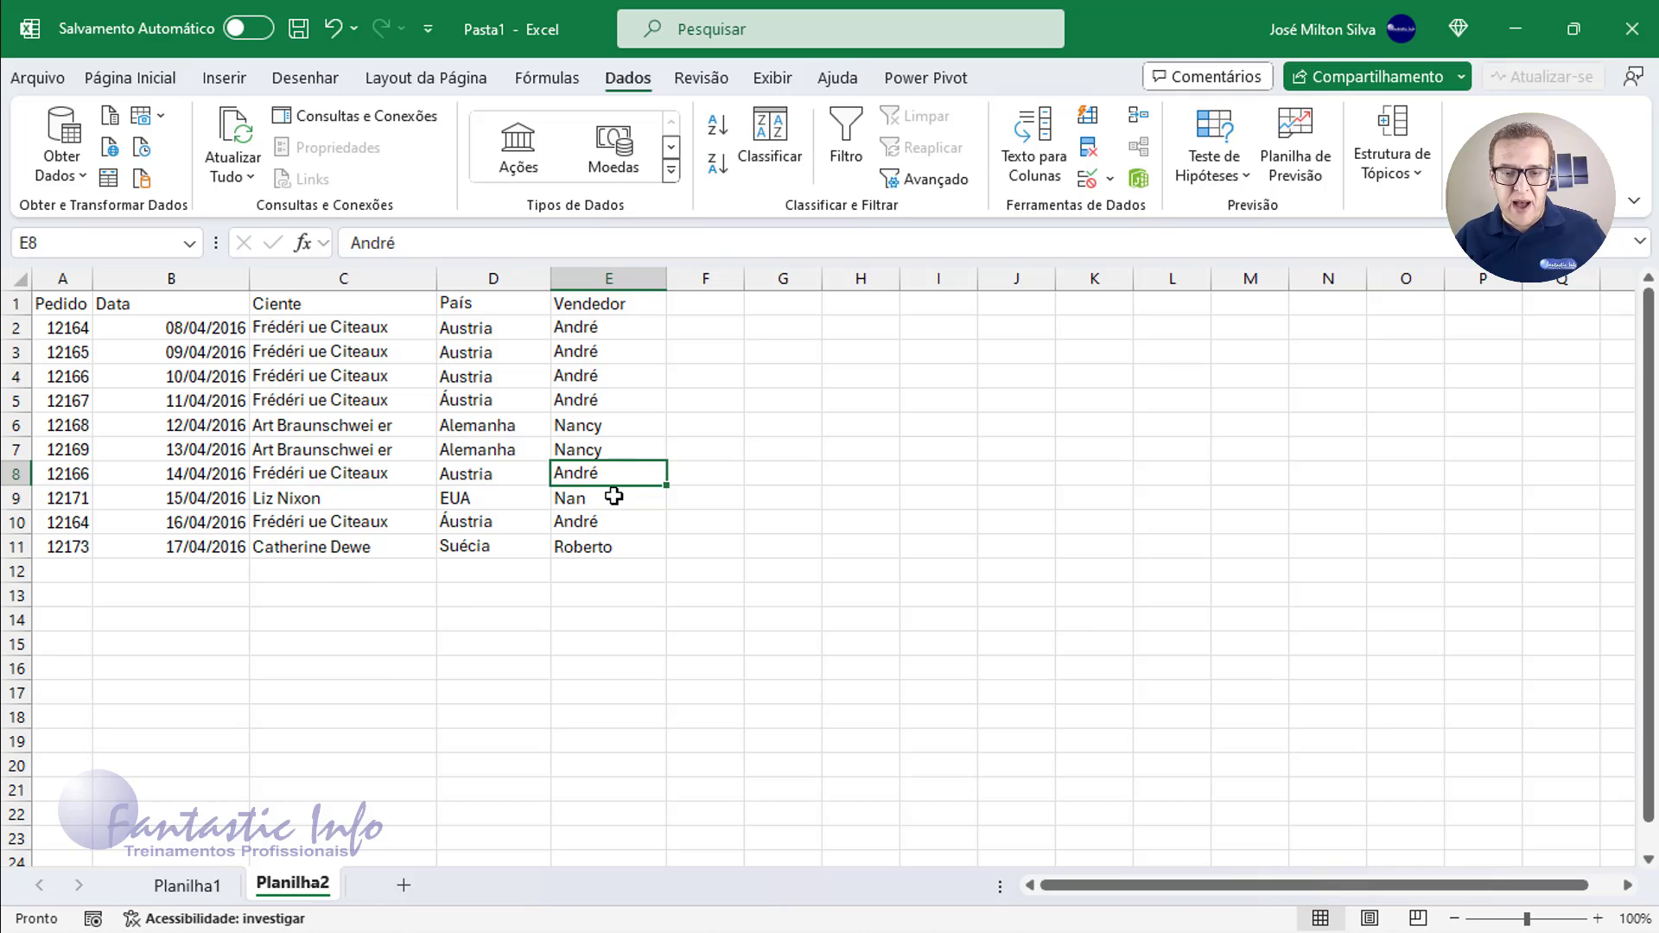
double_click(614, 497)
type("cy")
key("Return")
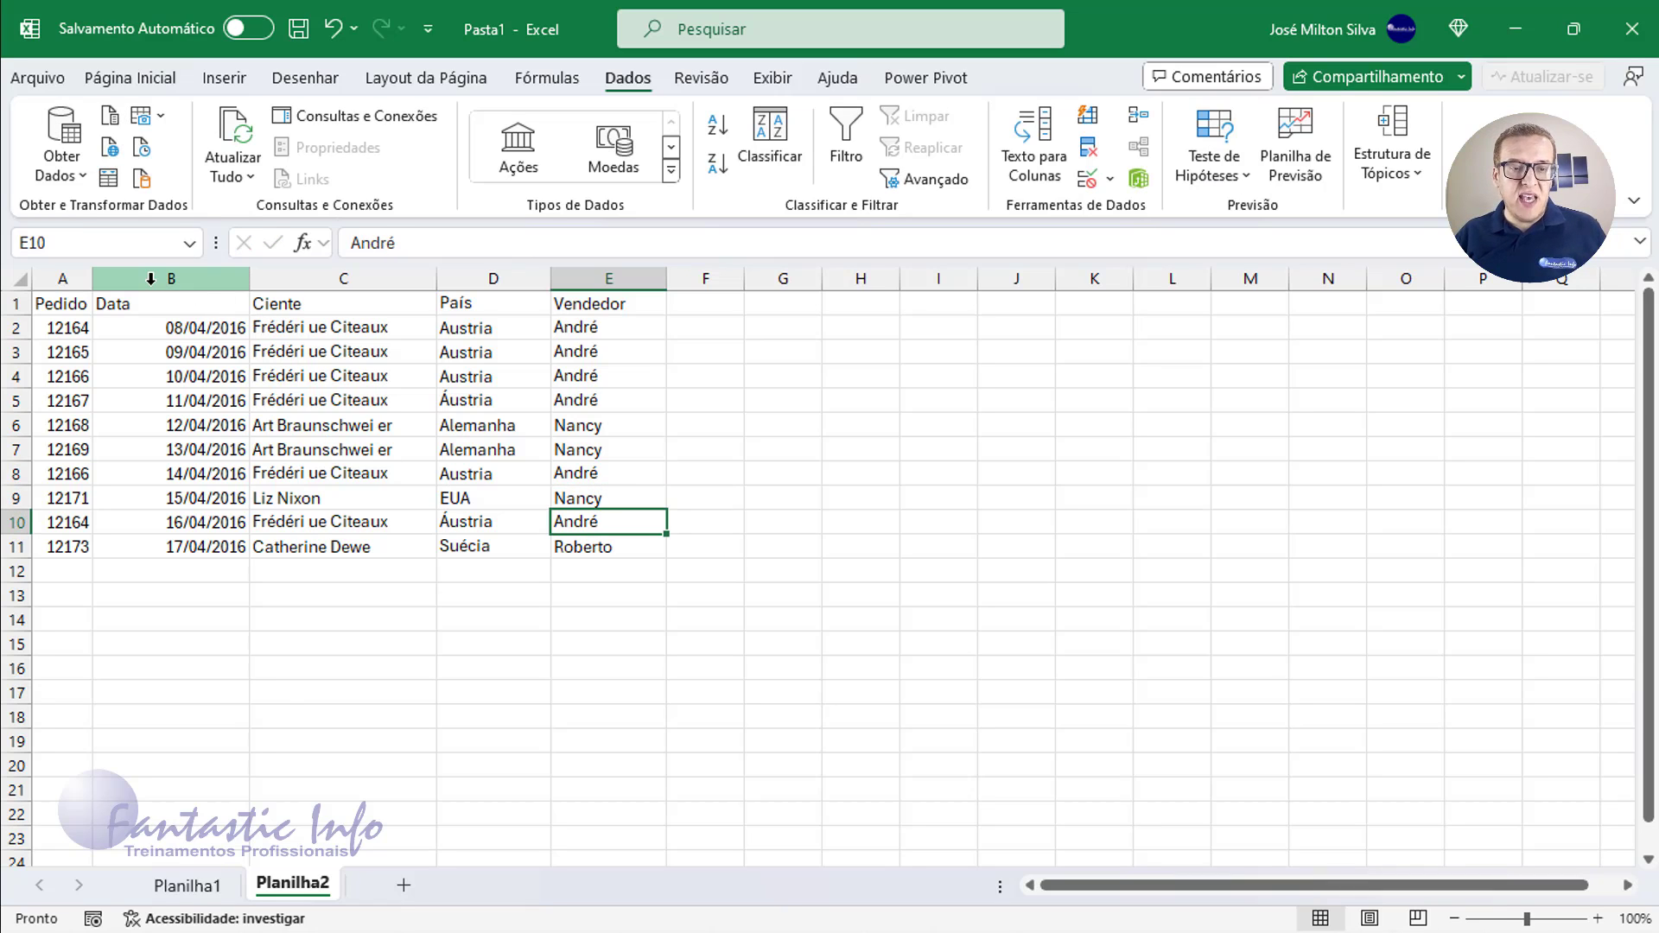
left_click_drag(150, 278, 69, 279)
Center and widen the Pedido and Data columns (A:B), then add the blank sheet Planilha3.
left_click(129, 77)
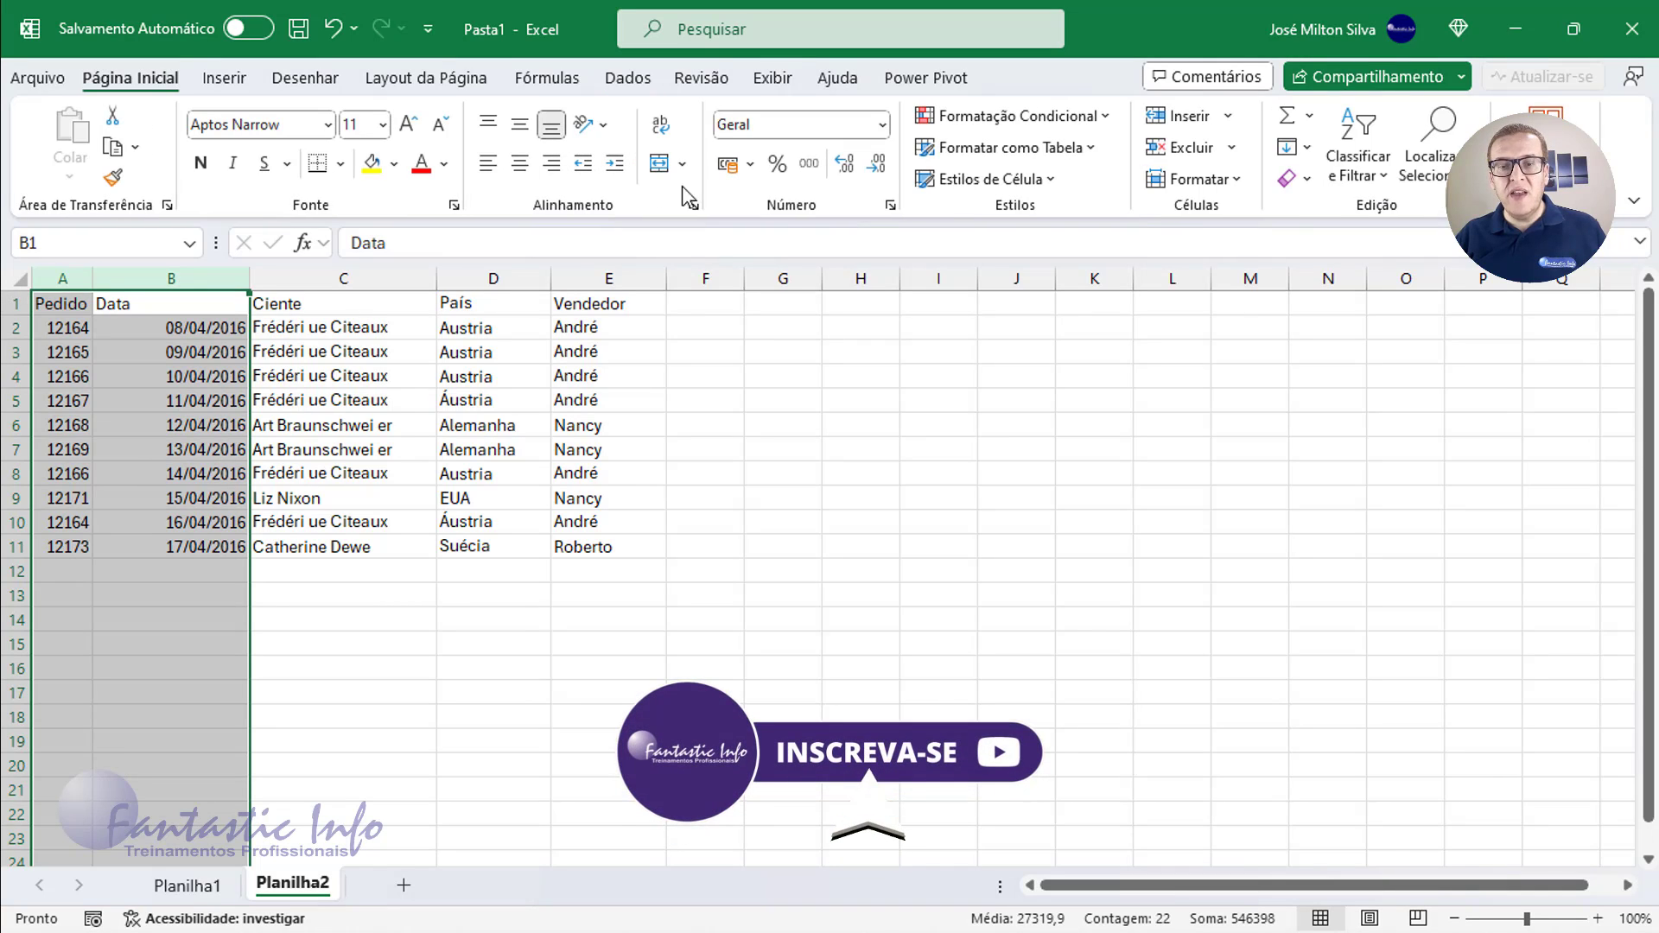
left_click(519, 162)
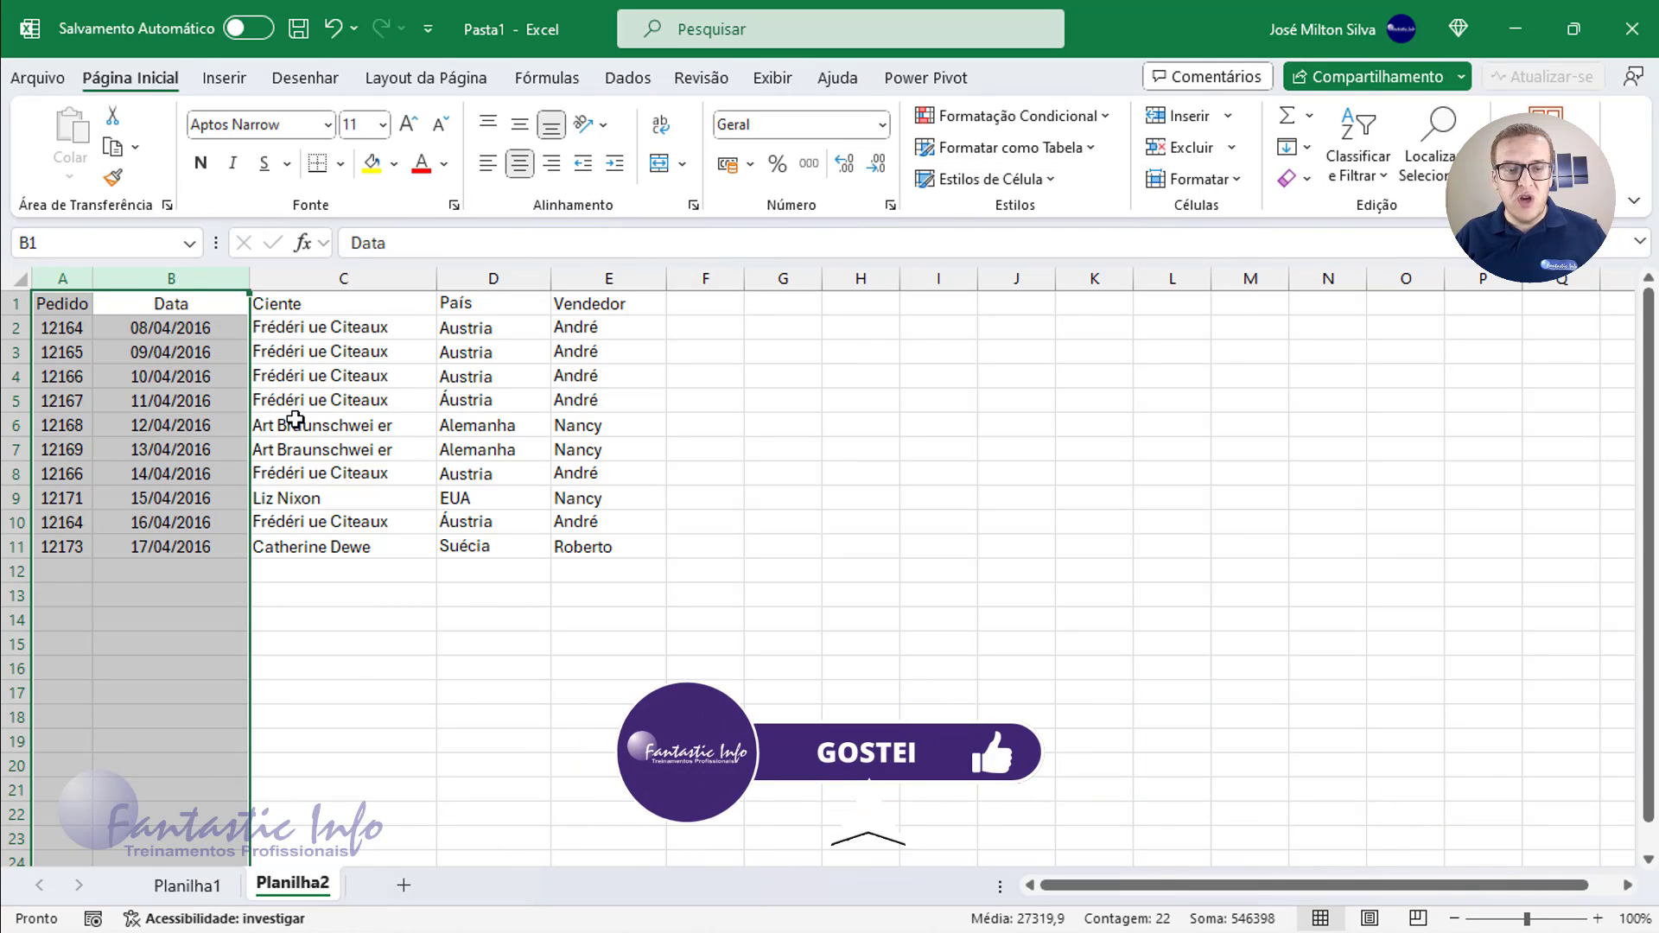
left_click_drag(92, 277, 242, 275)
left_click(141, 400)
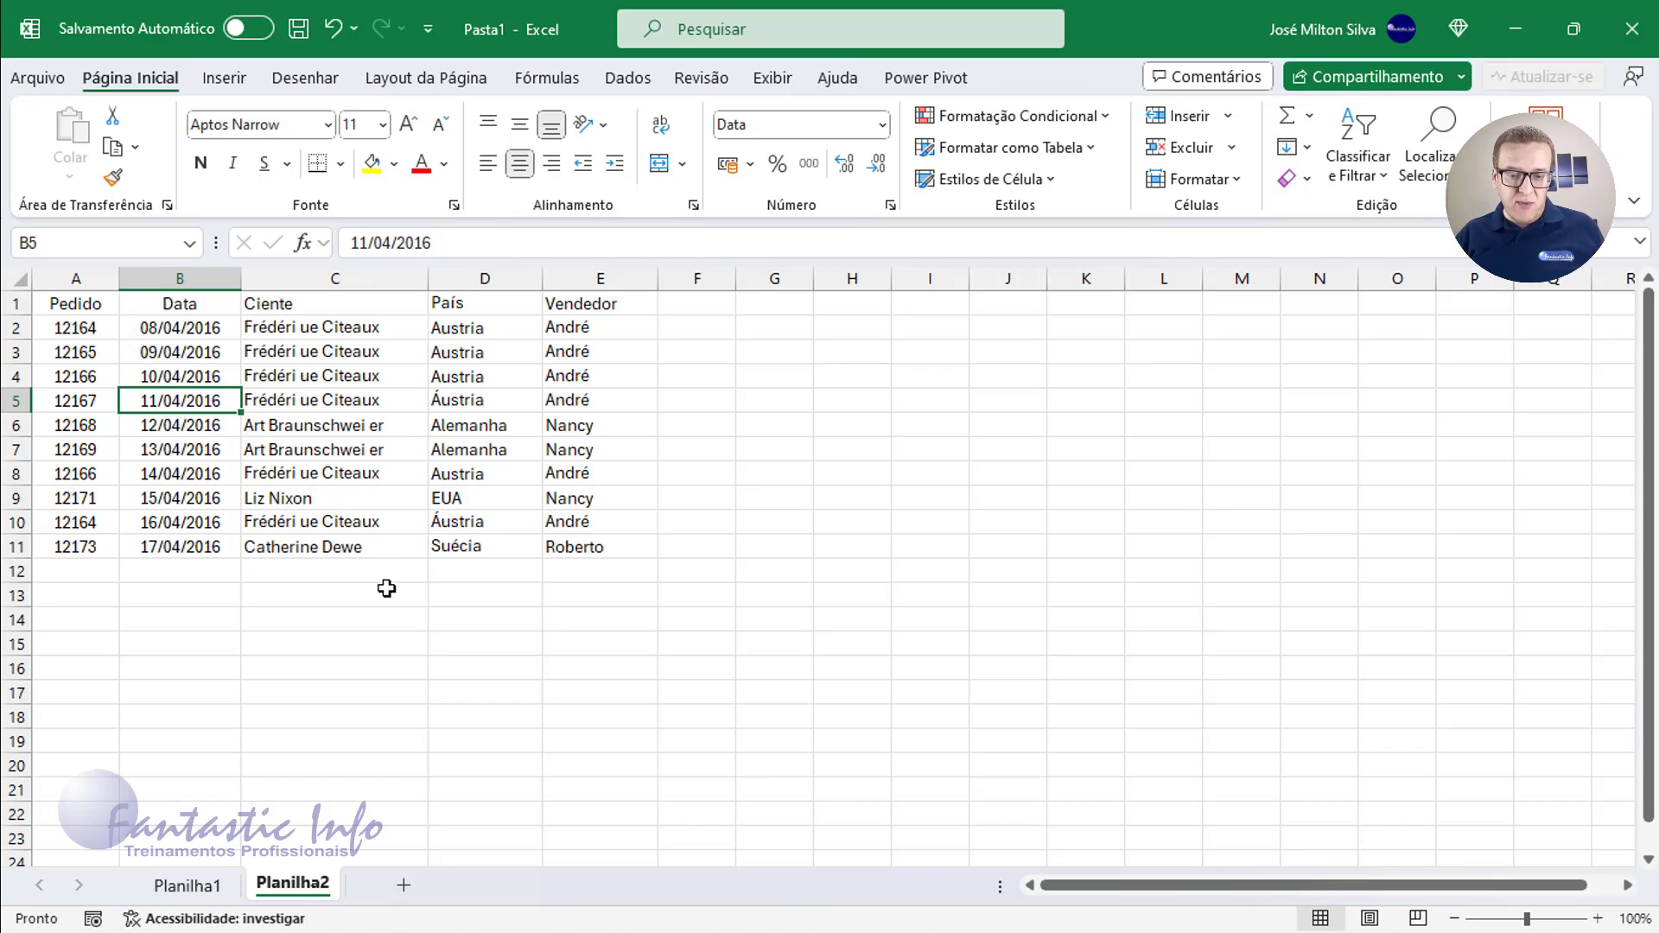
left_click(406, 885)
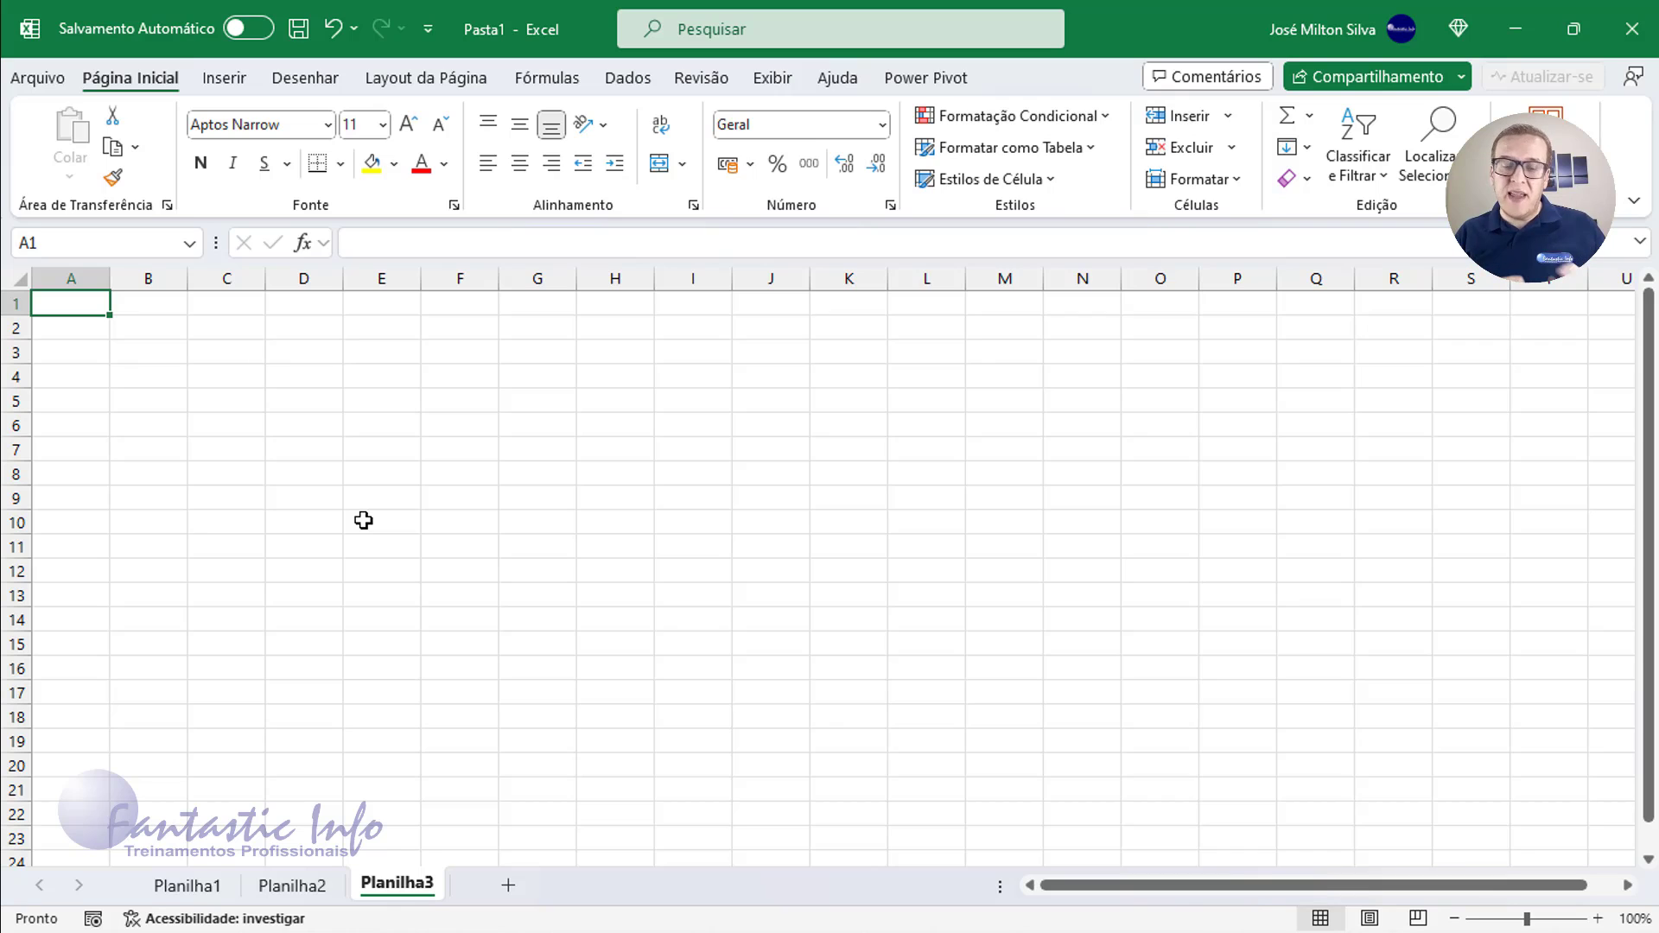
Switch from Excel to the browser page showing the 2024 INSS contribution table.
key("alt+Tab")
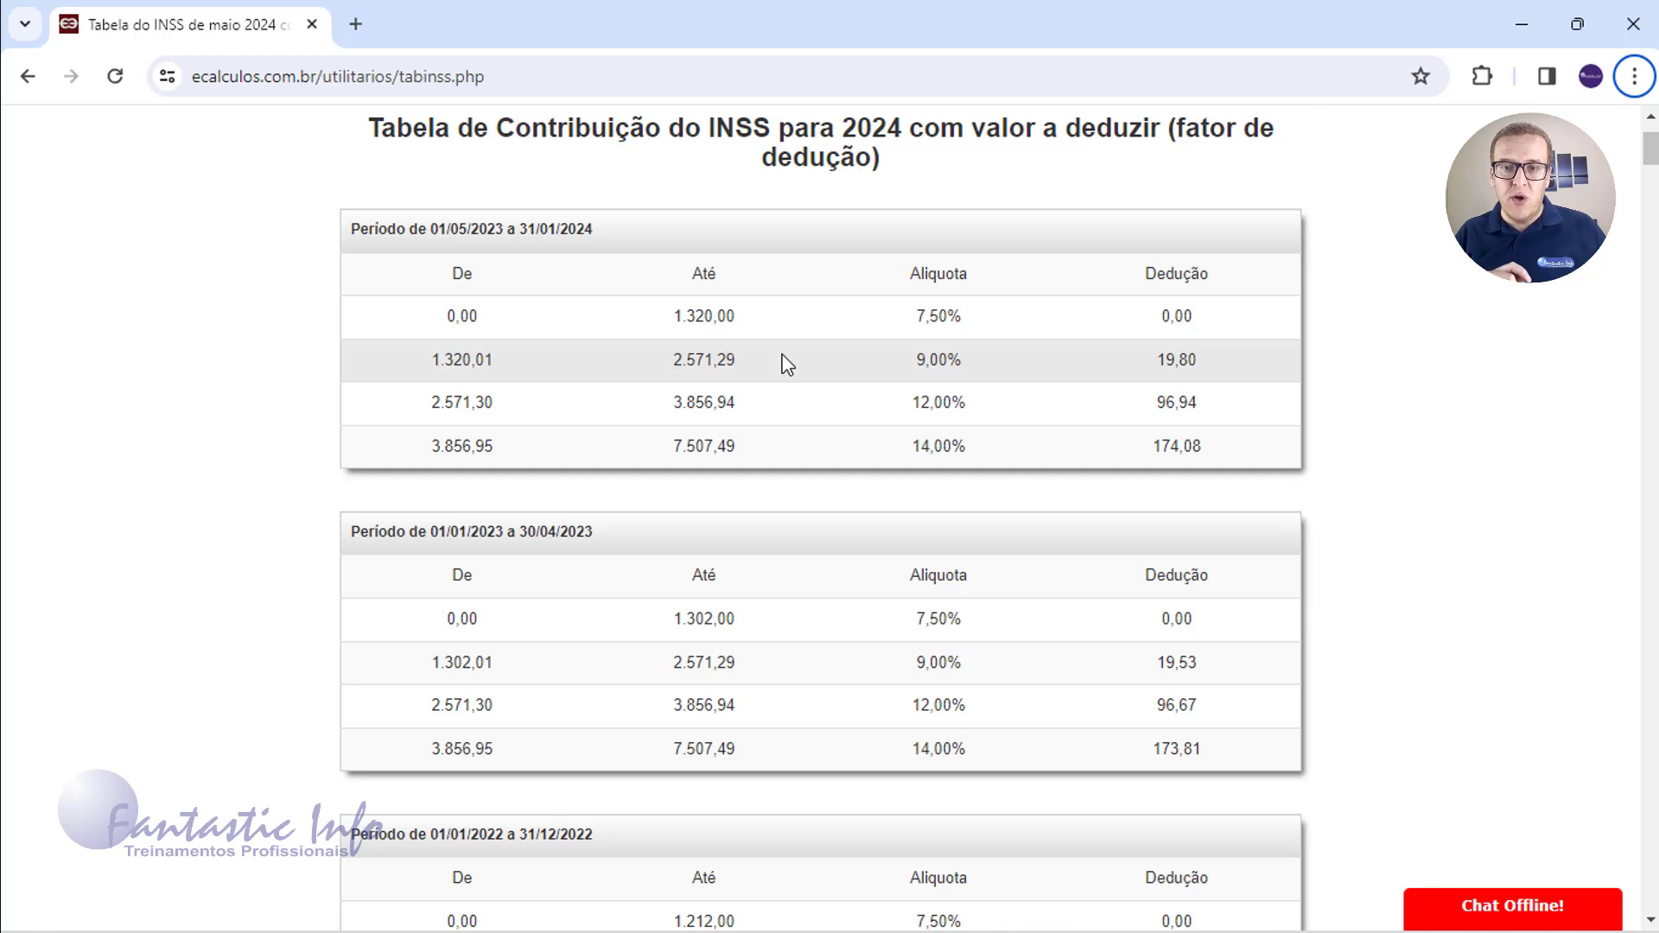
Snip the first INSS table (01/05/2023–31/01/2024) with Ferramenta de Captura, then minimize it.
key("super")
type("cap")
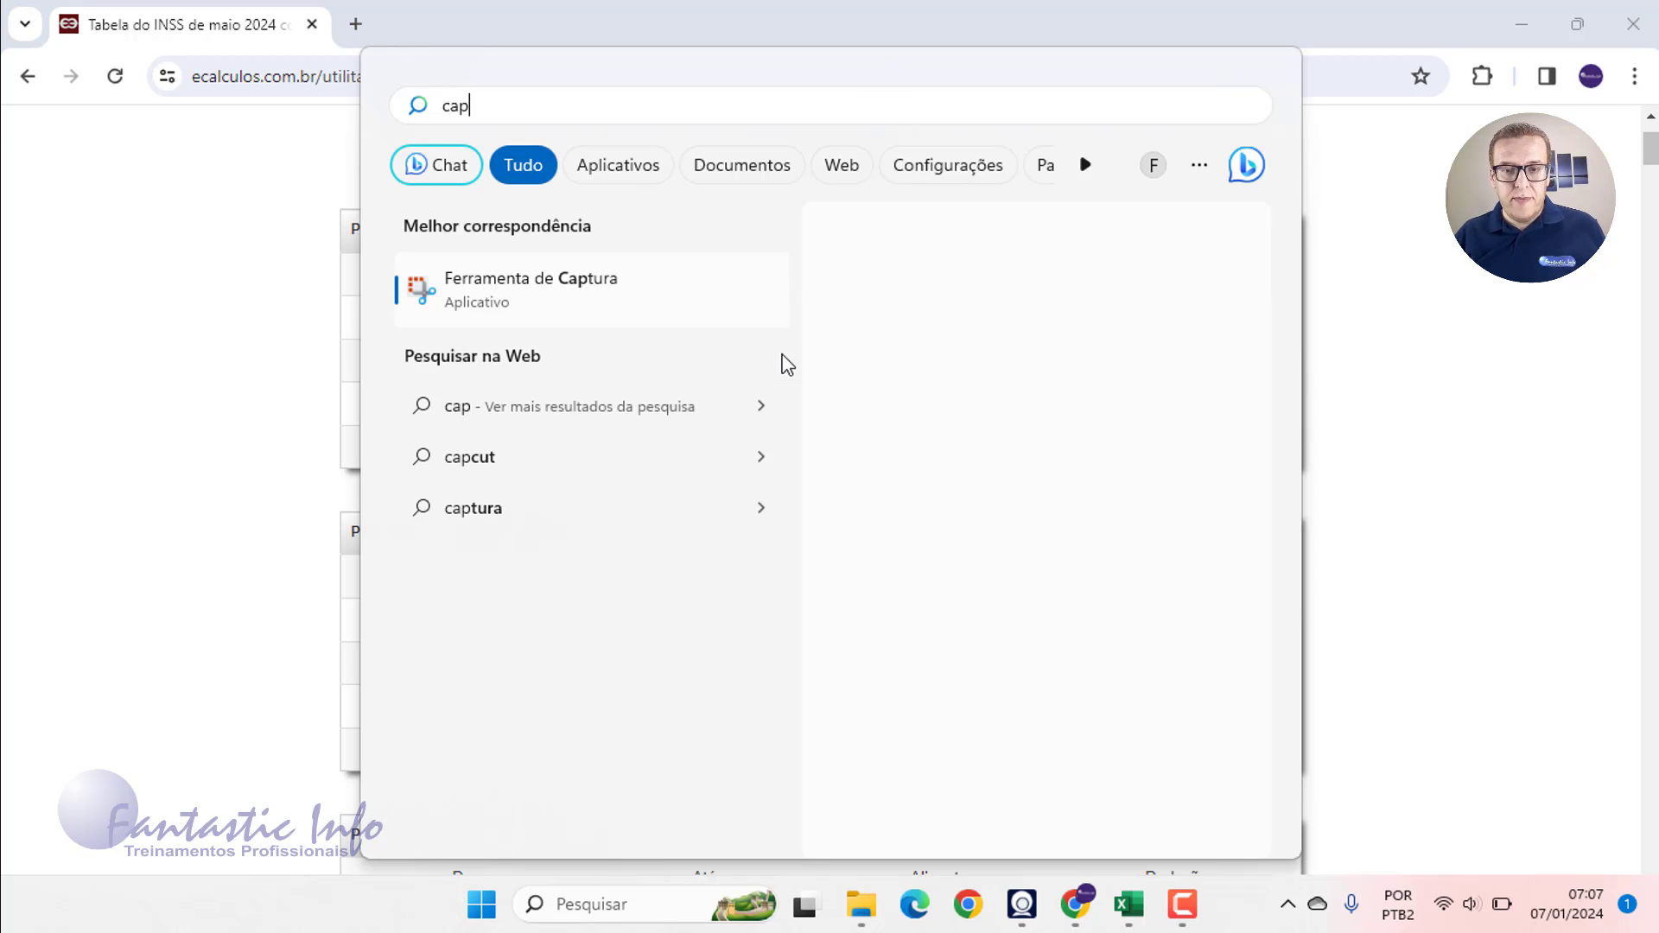
left_click(522, 292)
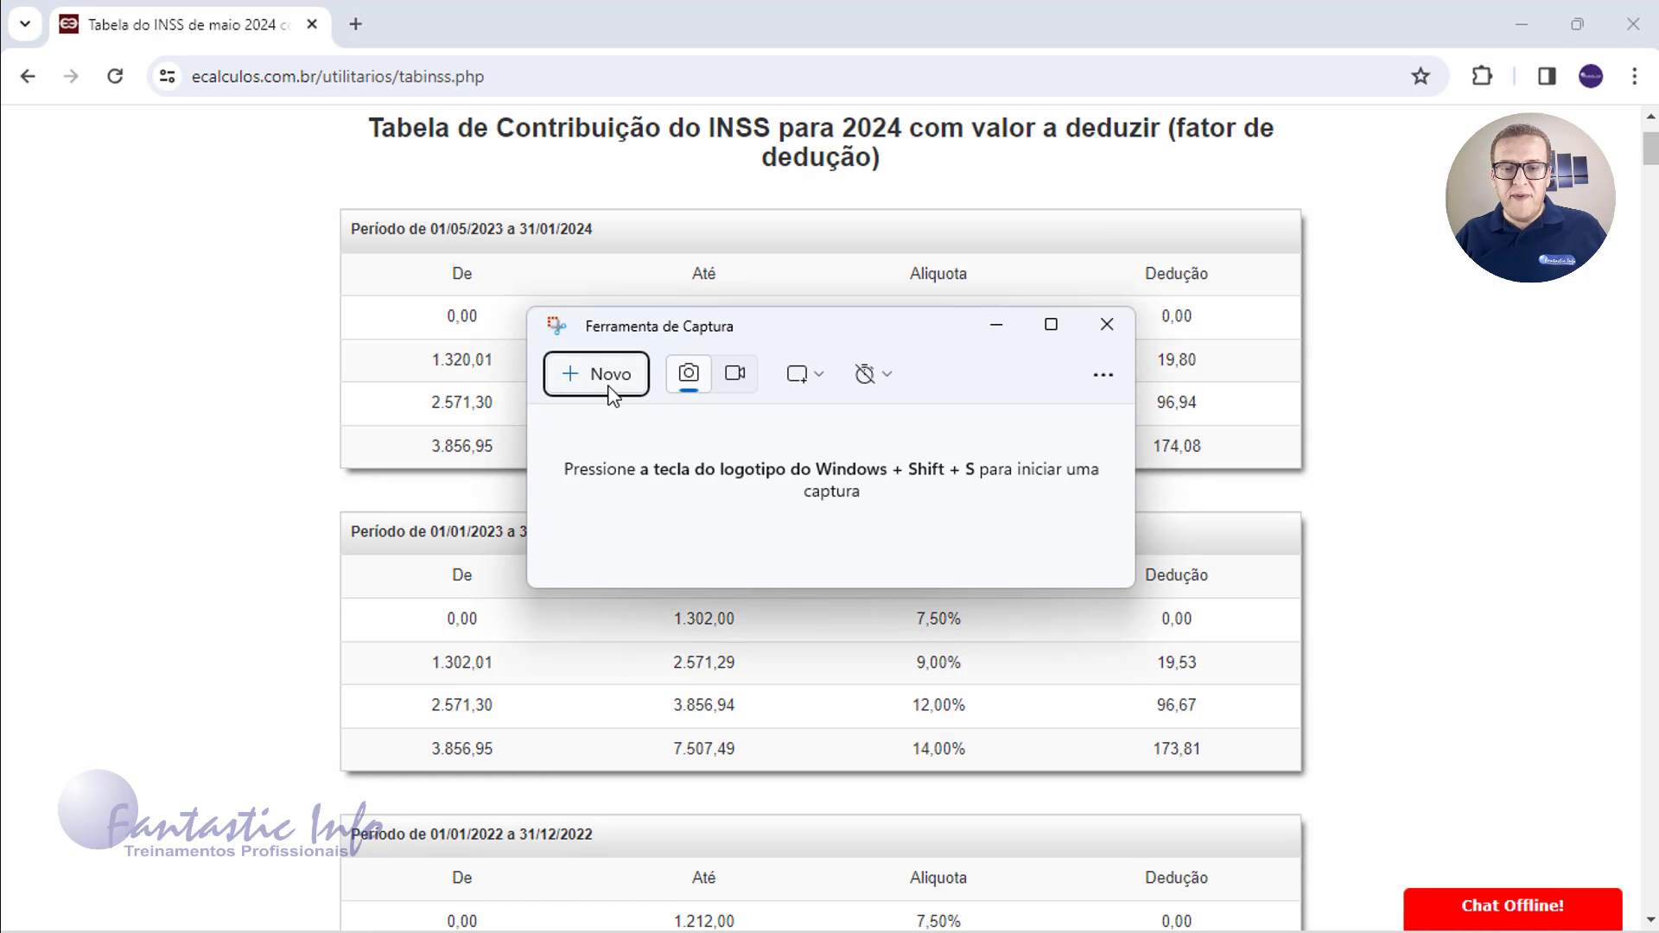
left_click(611, 375)
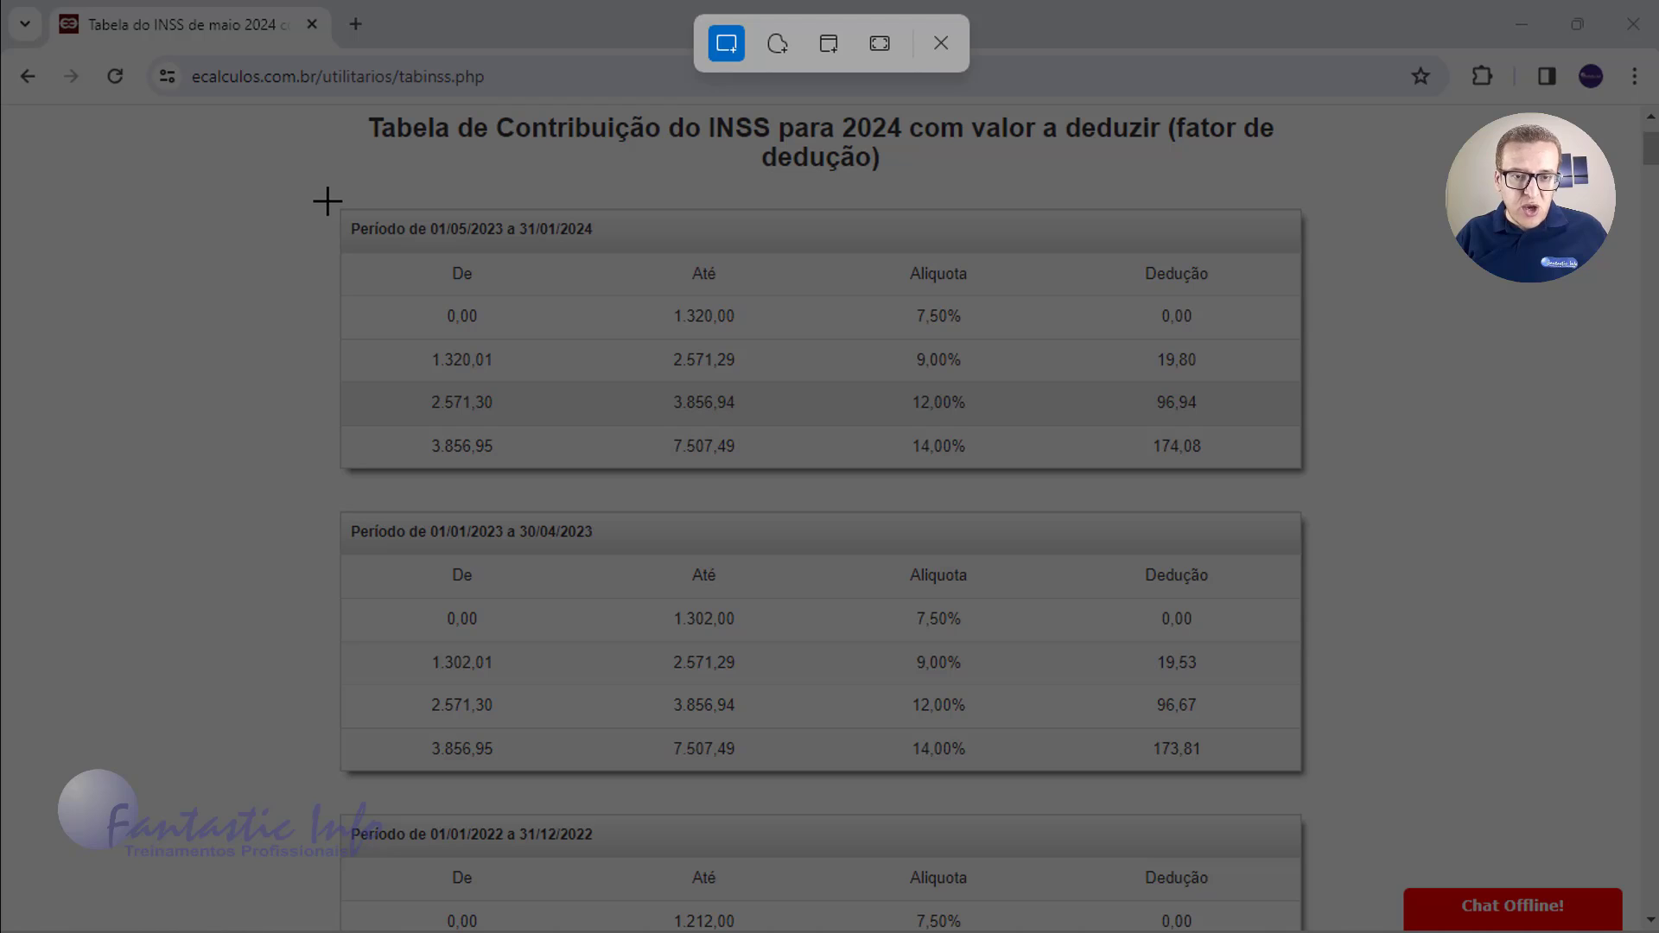
left_click_drag(327, 202, 1317, 476)
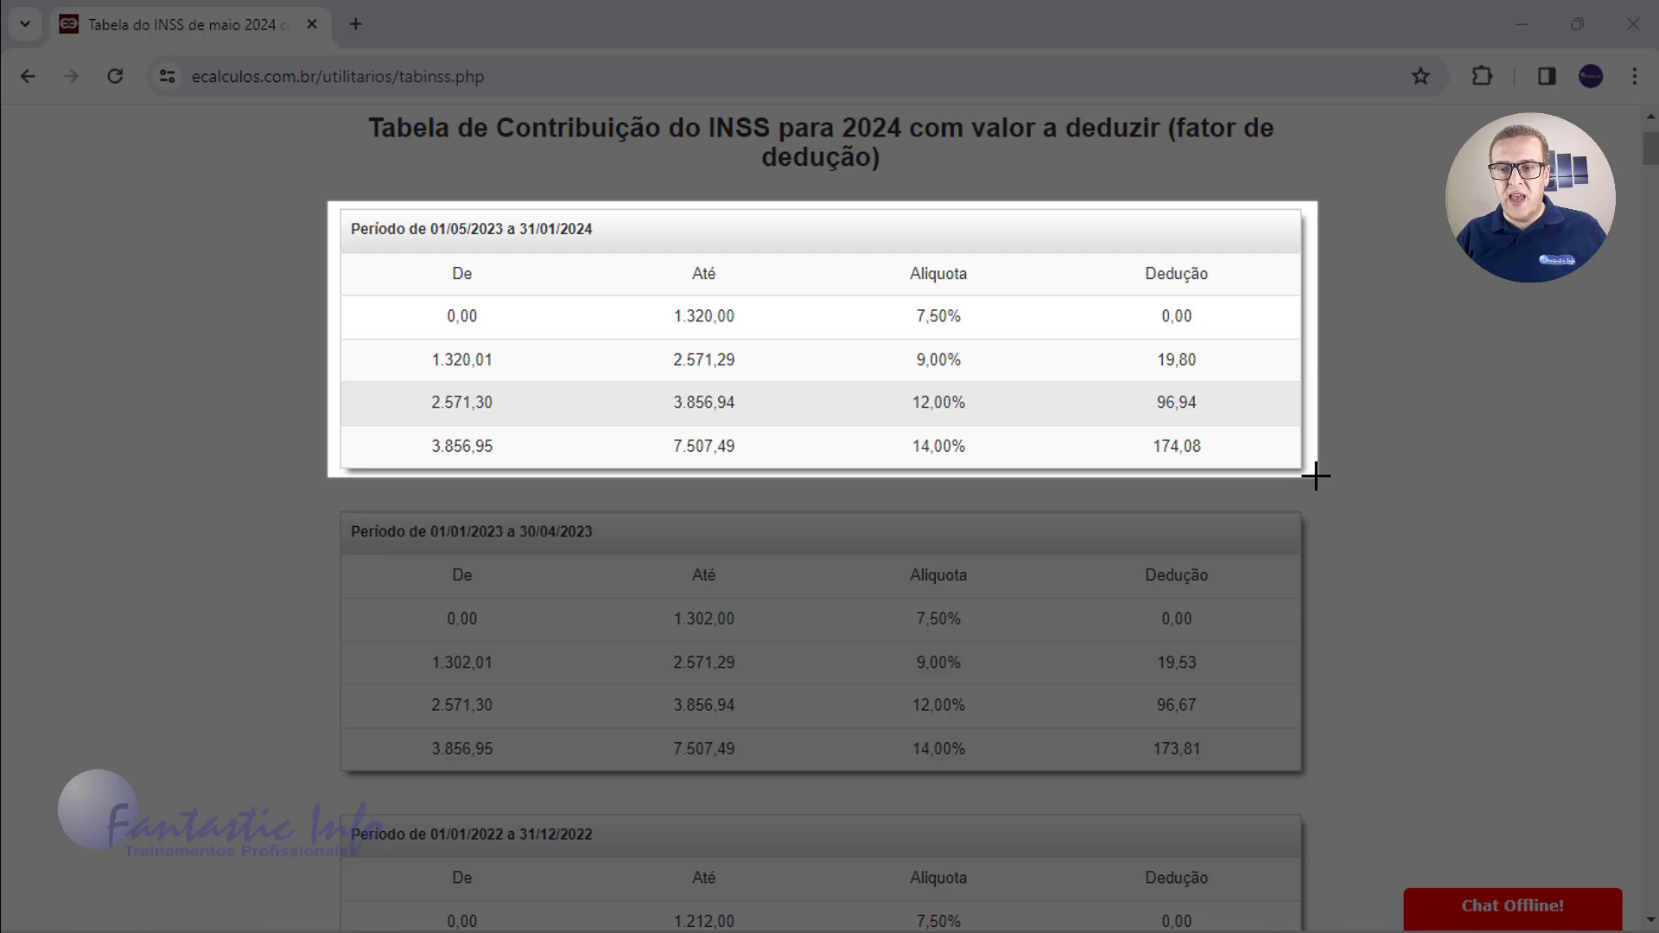
left_click_drag(1316, 476, 1317, 476)
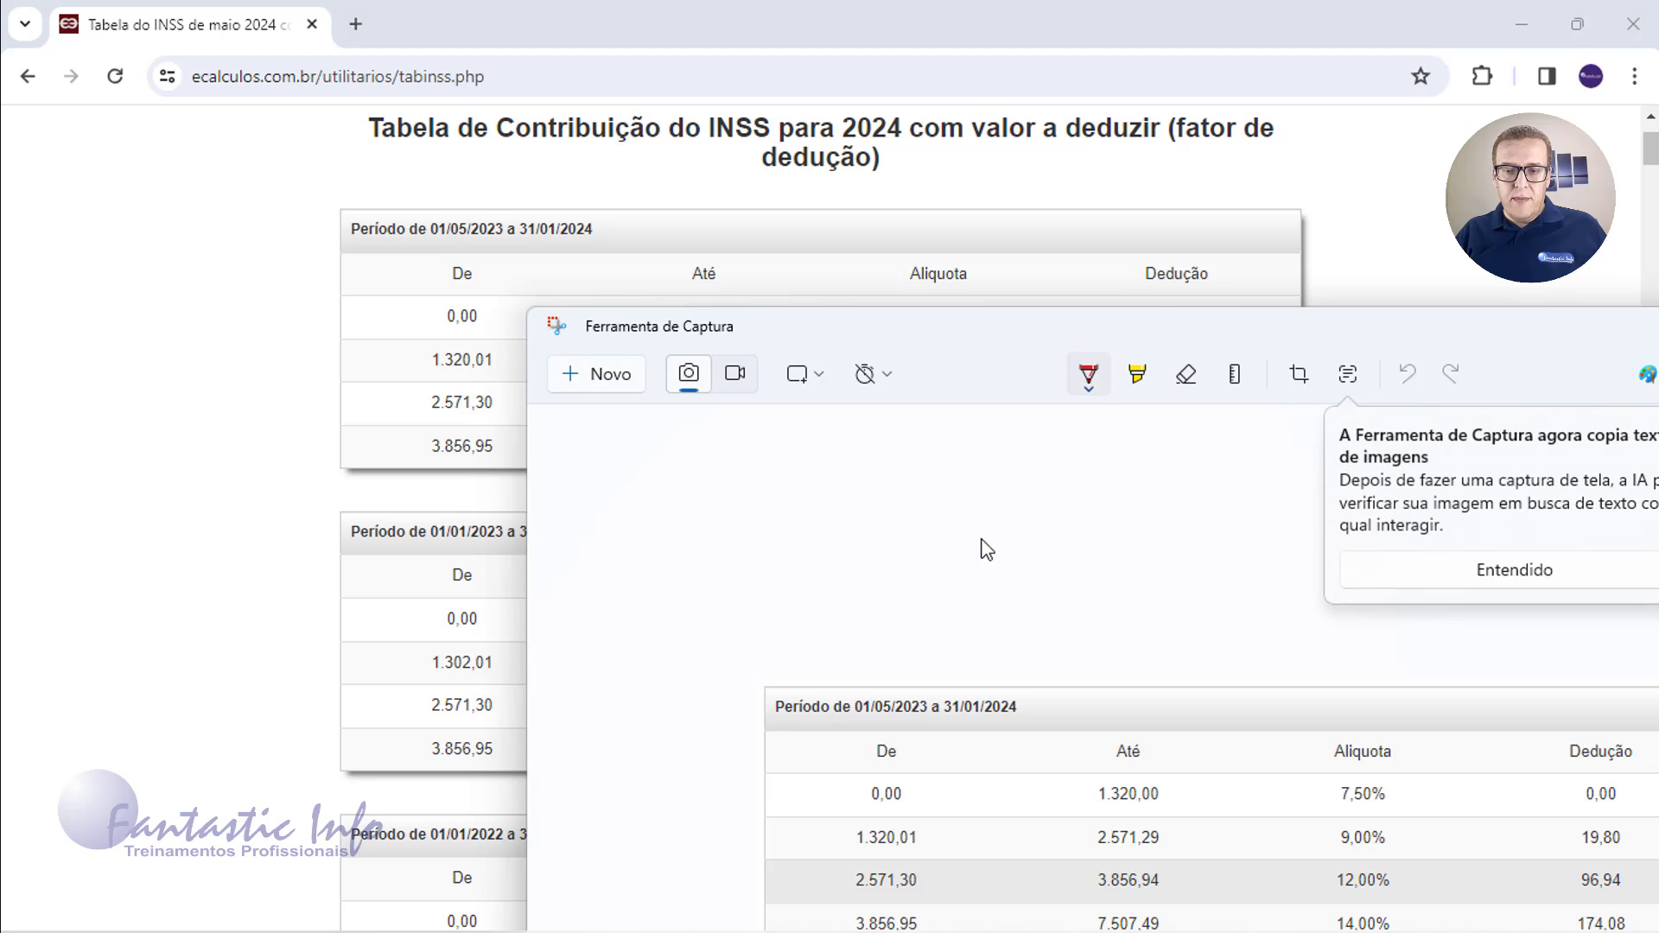
mouse_move(1001, 335)
left_mouse_down()
mouse_move(933, 314)
mouse_move(576, 44)
left_mouse_up()
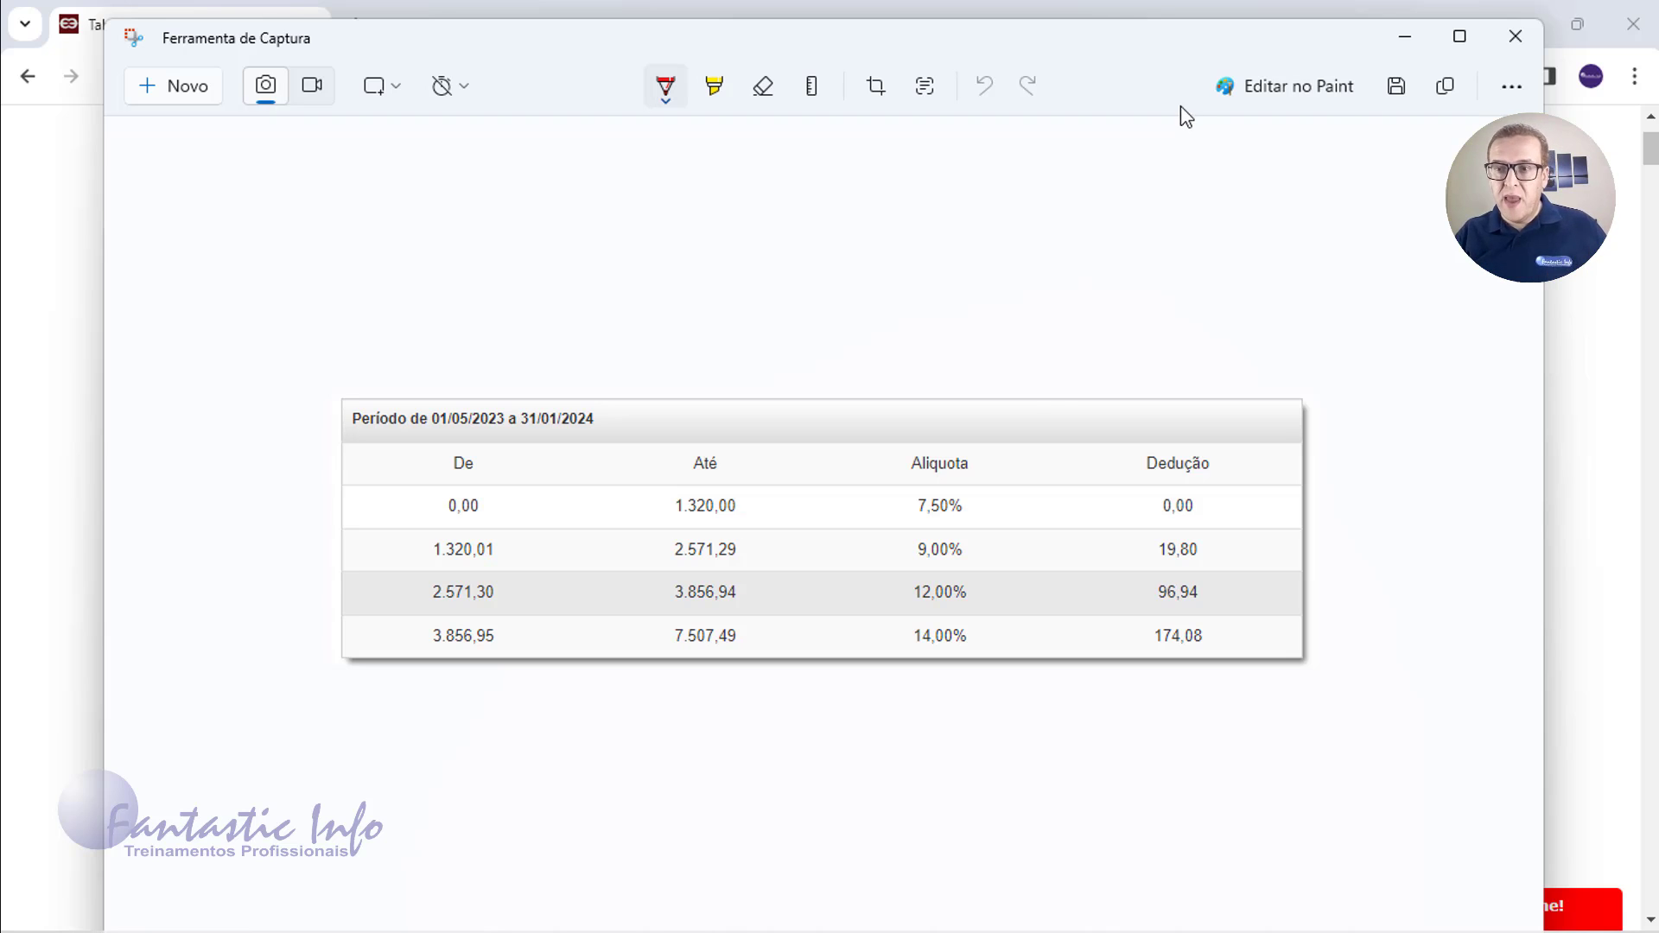
left_click(1414, 43)
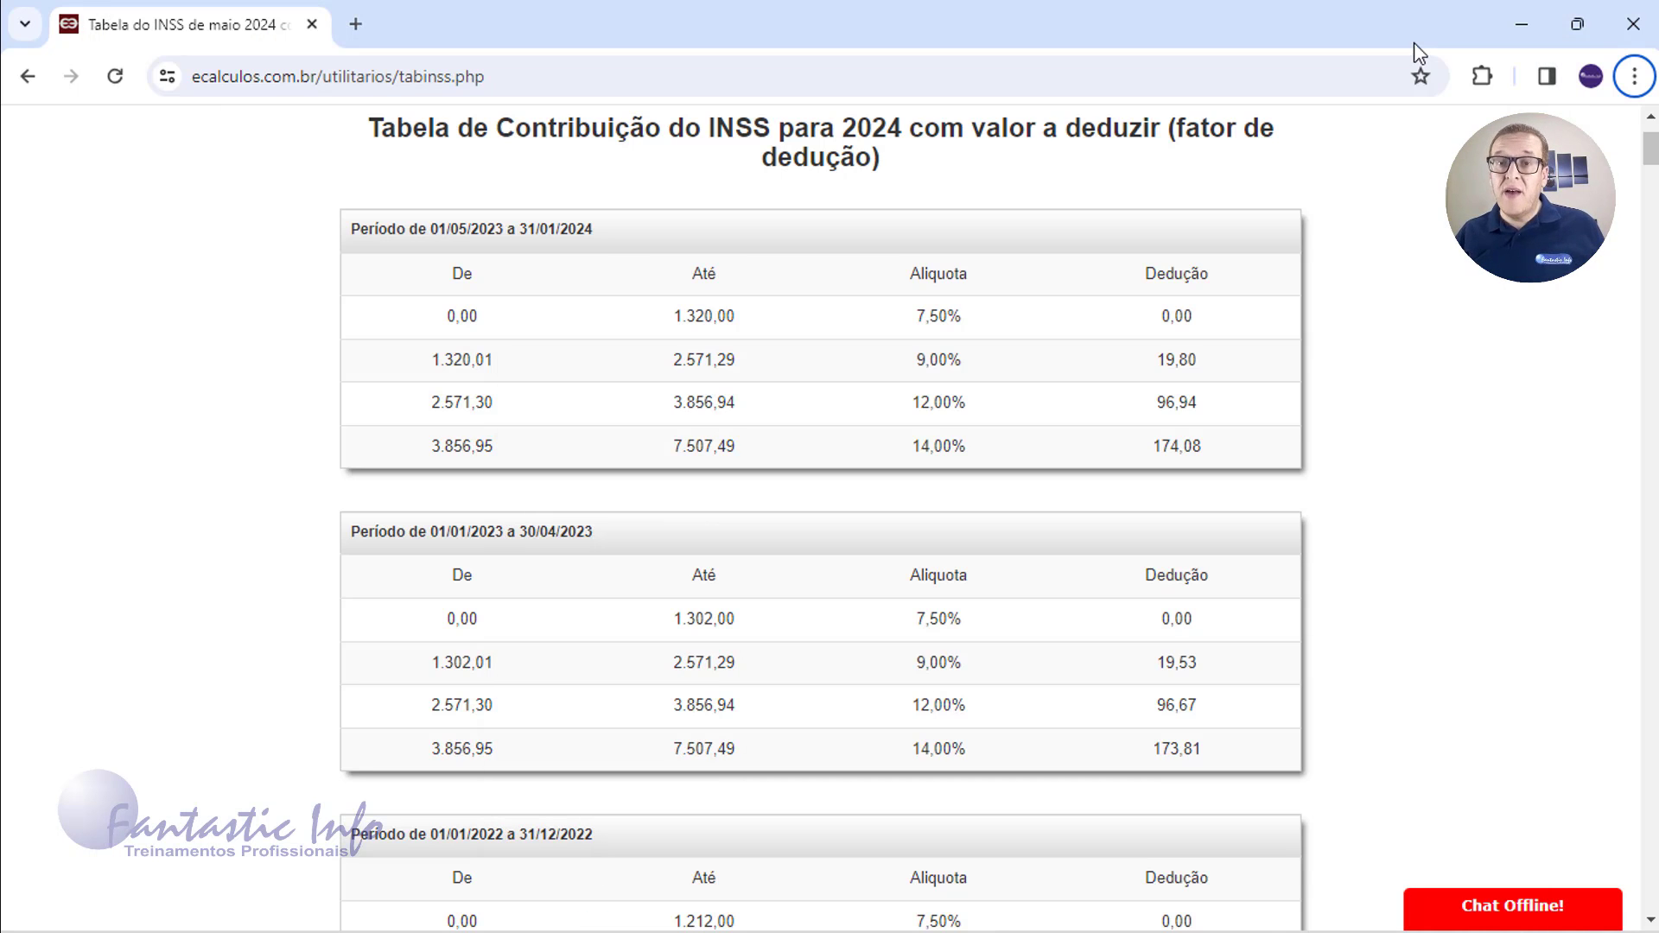
Back in Excel, load the copied INSS table picture via Da Imagem > Imagem da Área de Transferência.
key("alt+Tab")
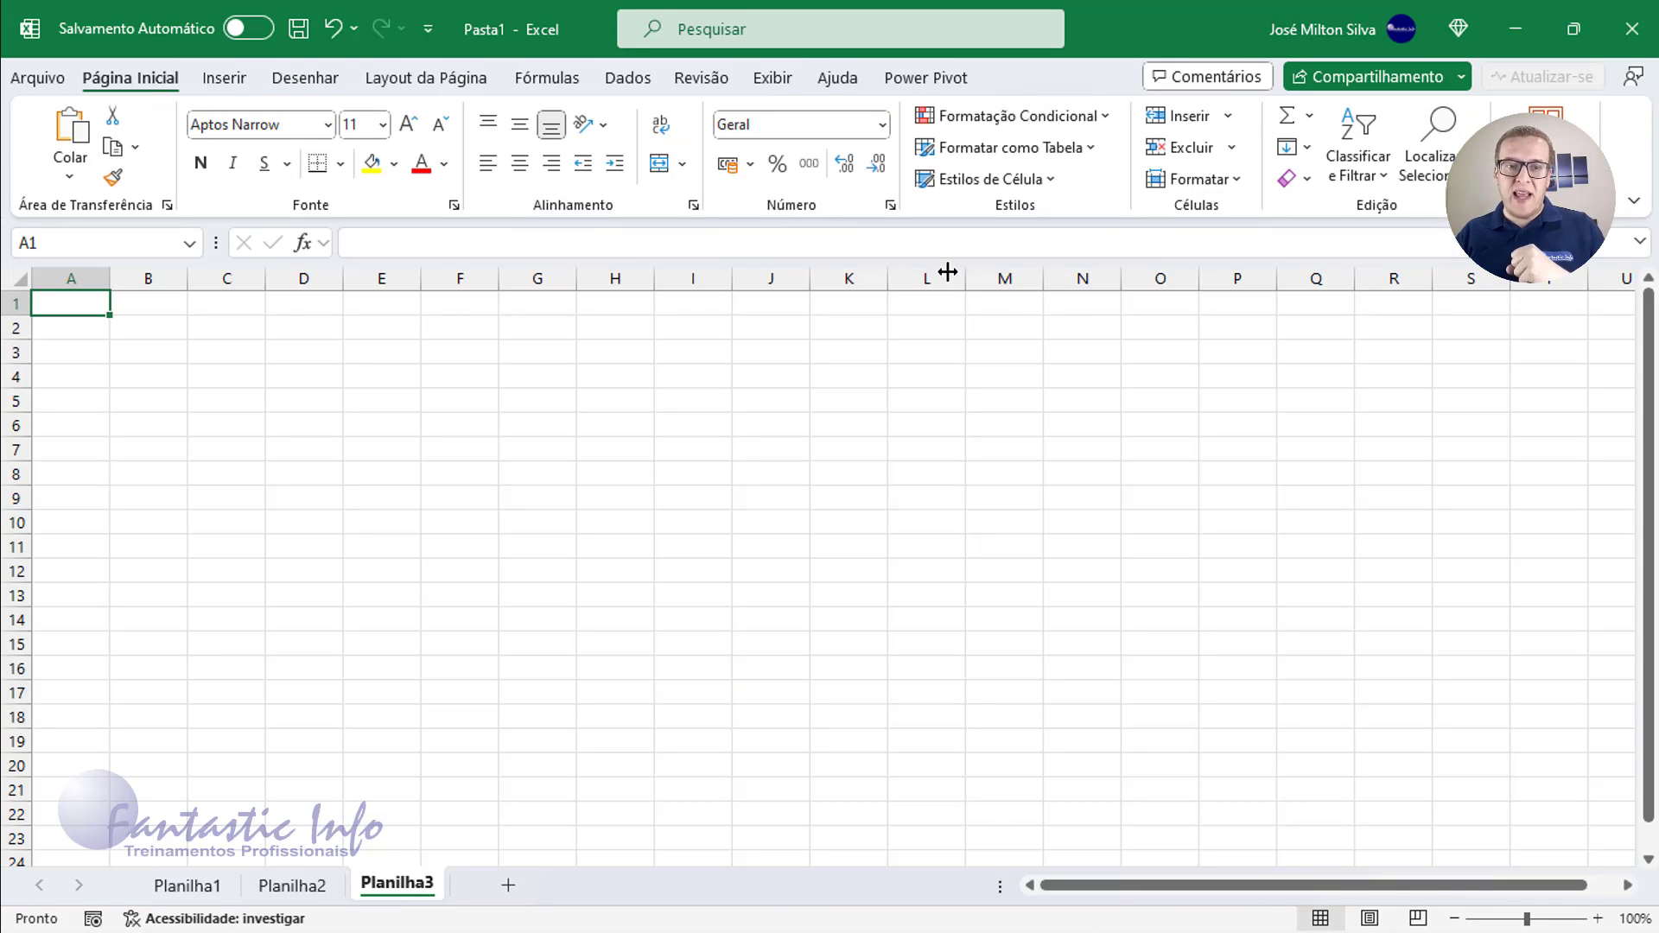
left_click(620, 82)
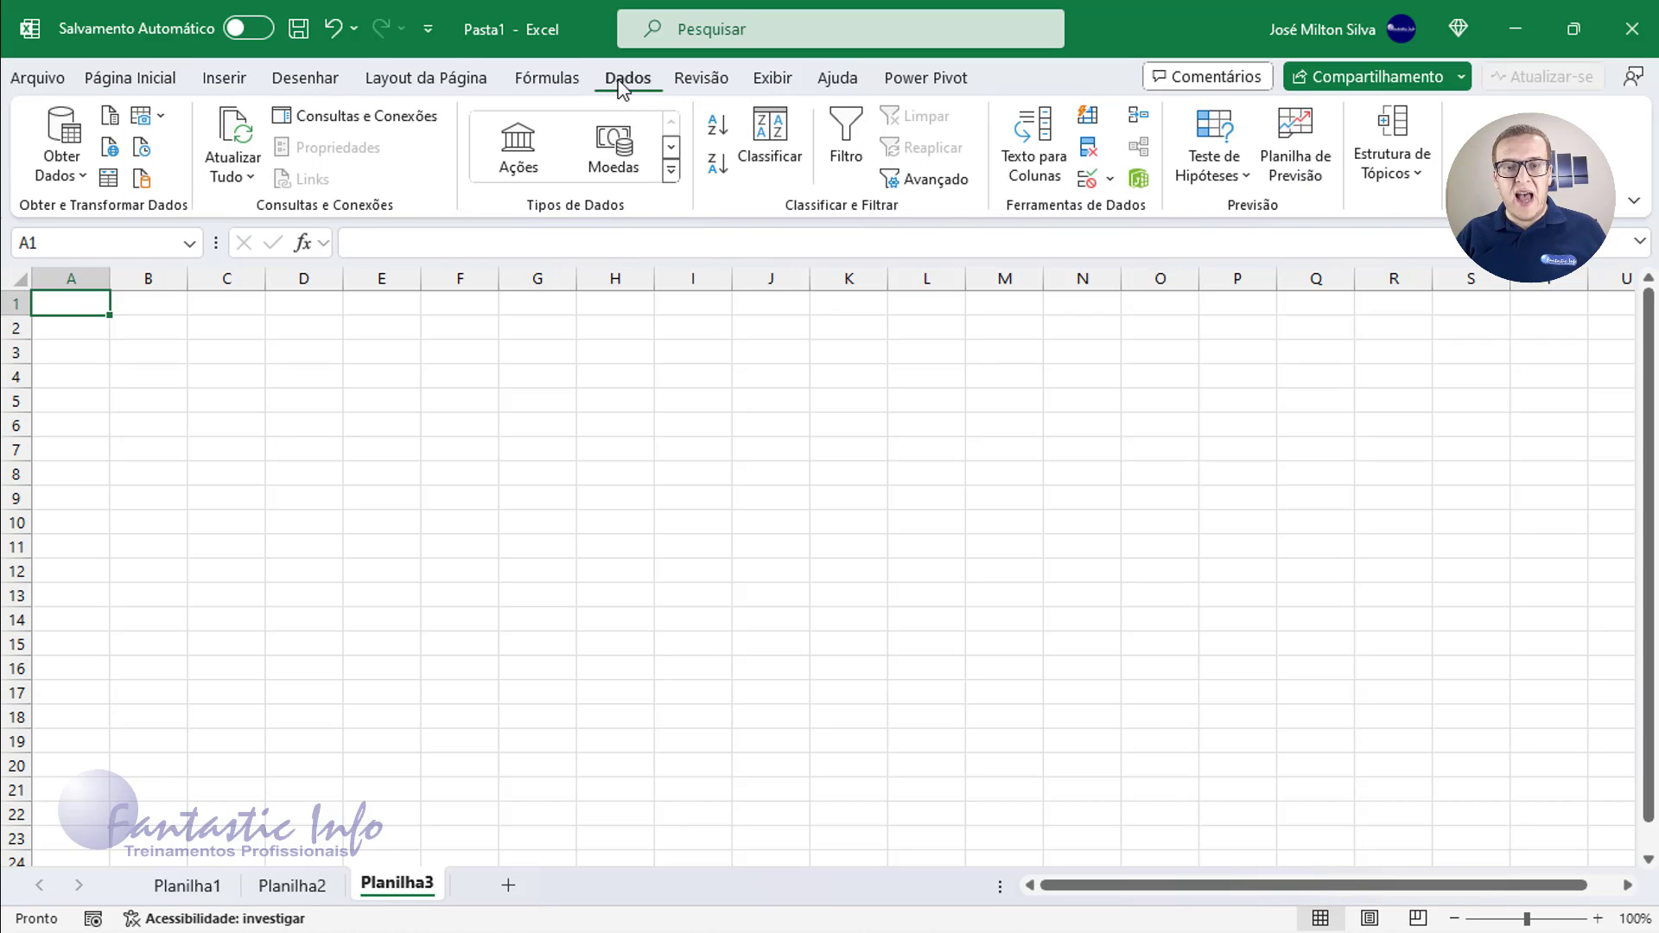
left_click(158, 116)
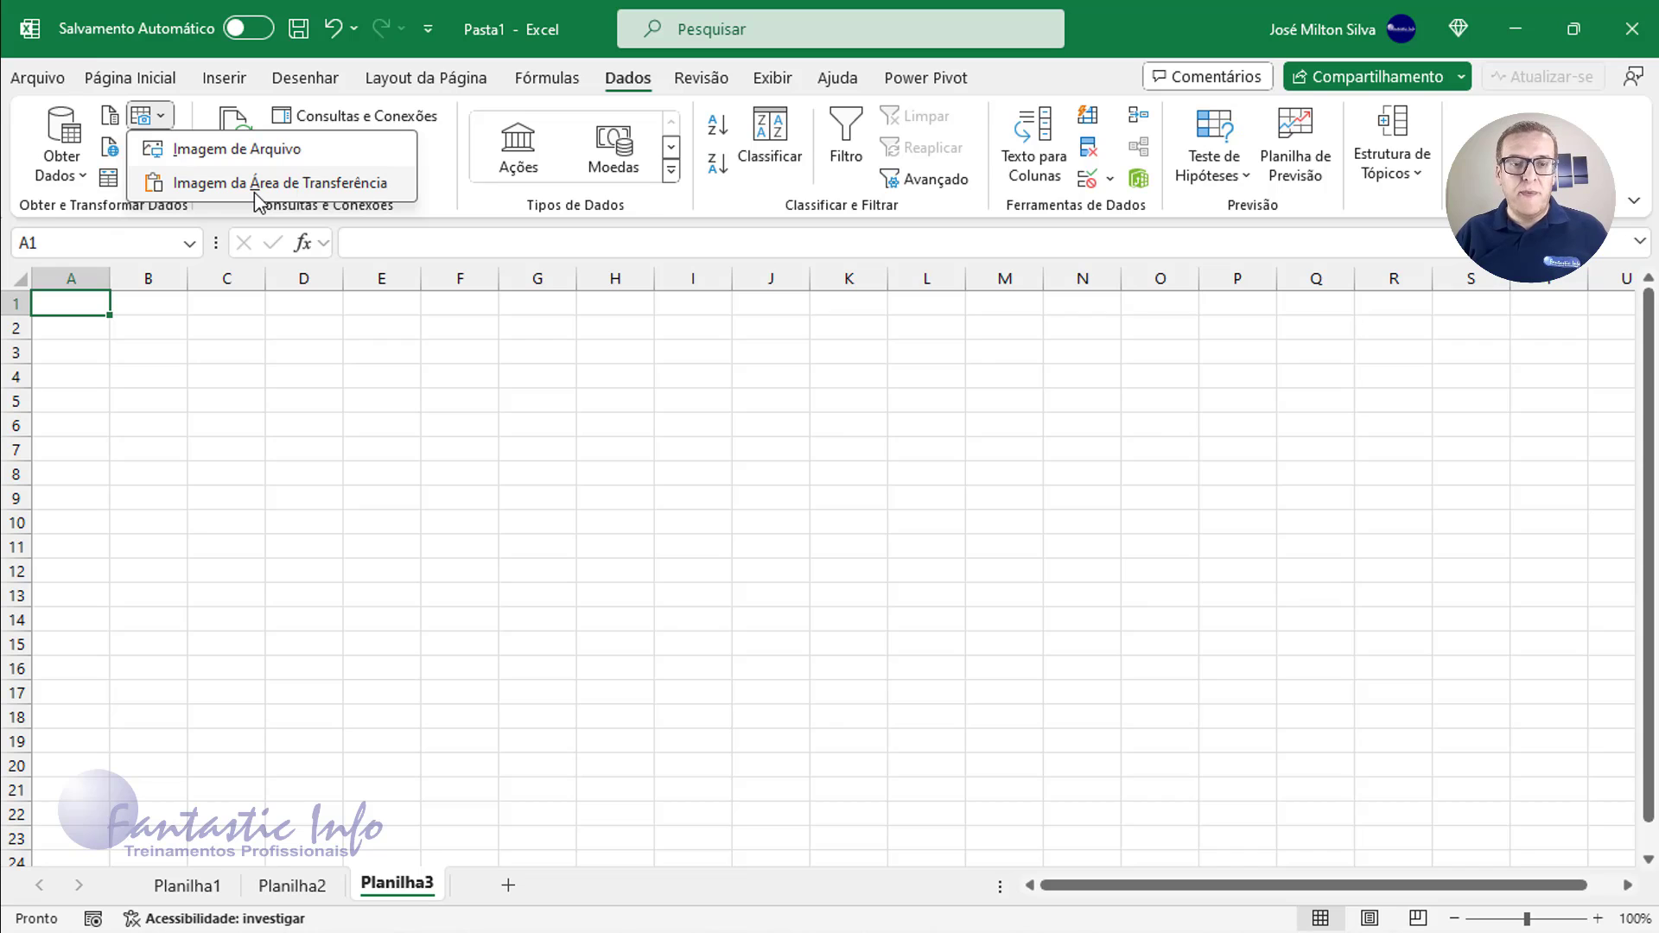
left_click(255, 191)
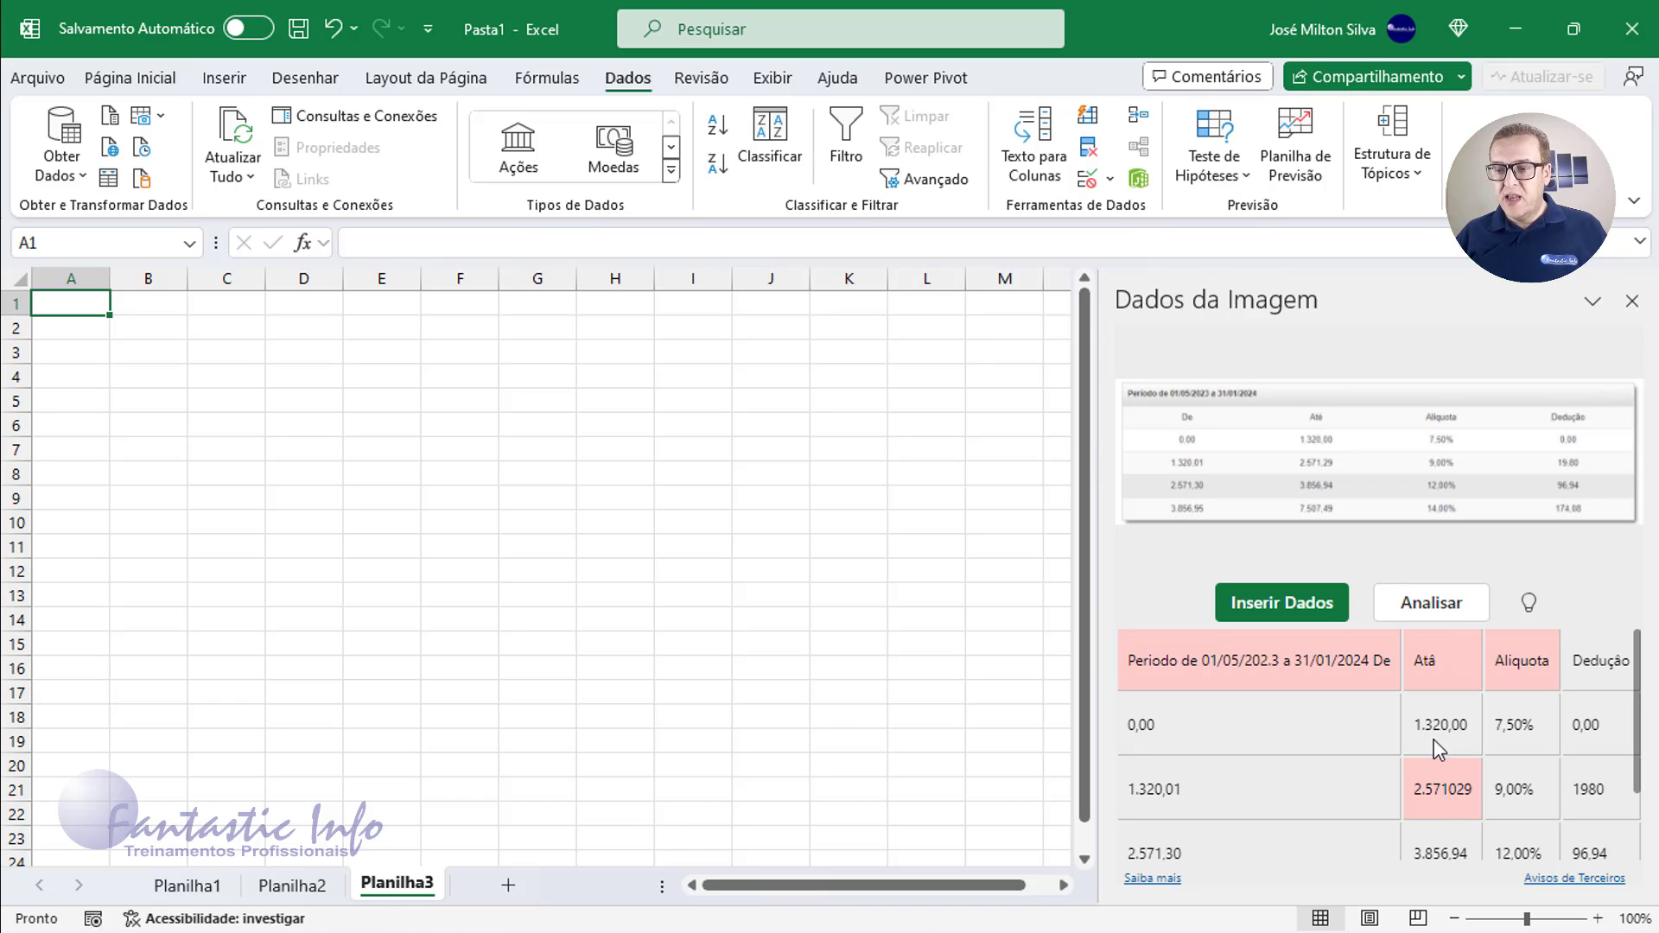
Insert the recognised De/Até/Alíquota/Dedução rows into A1:D5, accepting the 4-item review warning.
left_click(1282, 619)
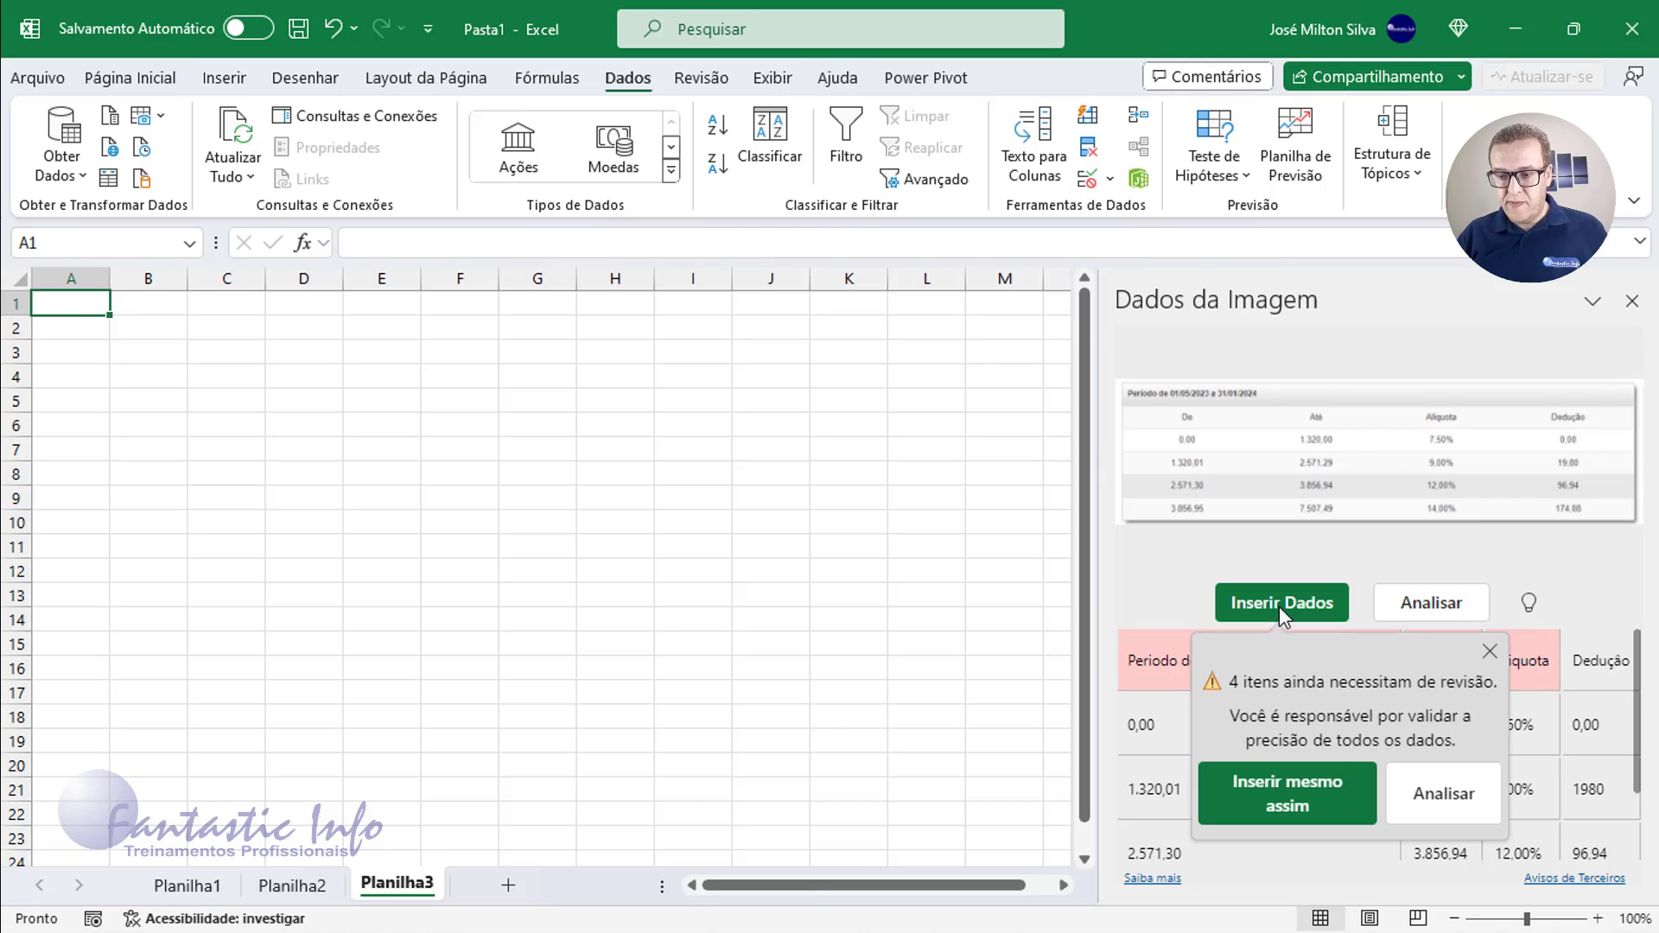
left_click(1309, 808)
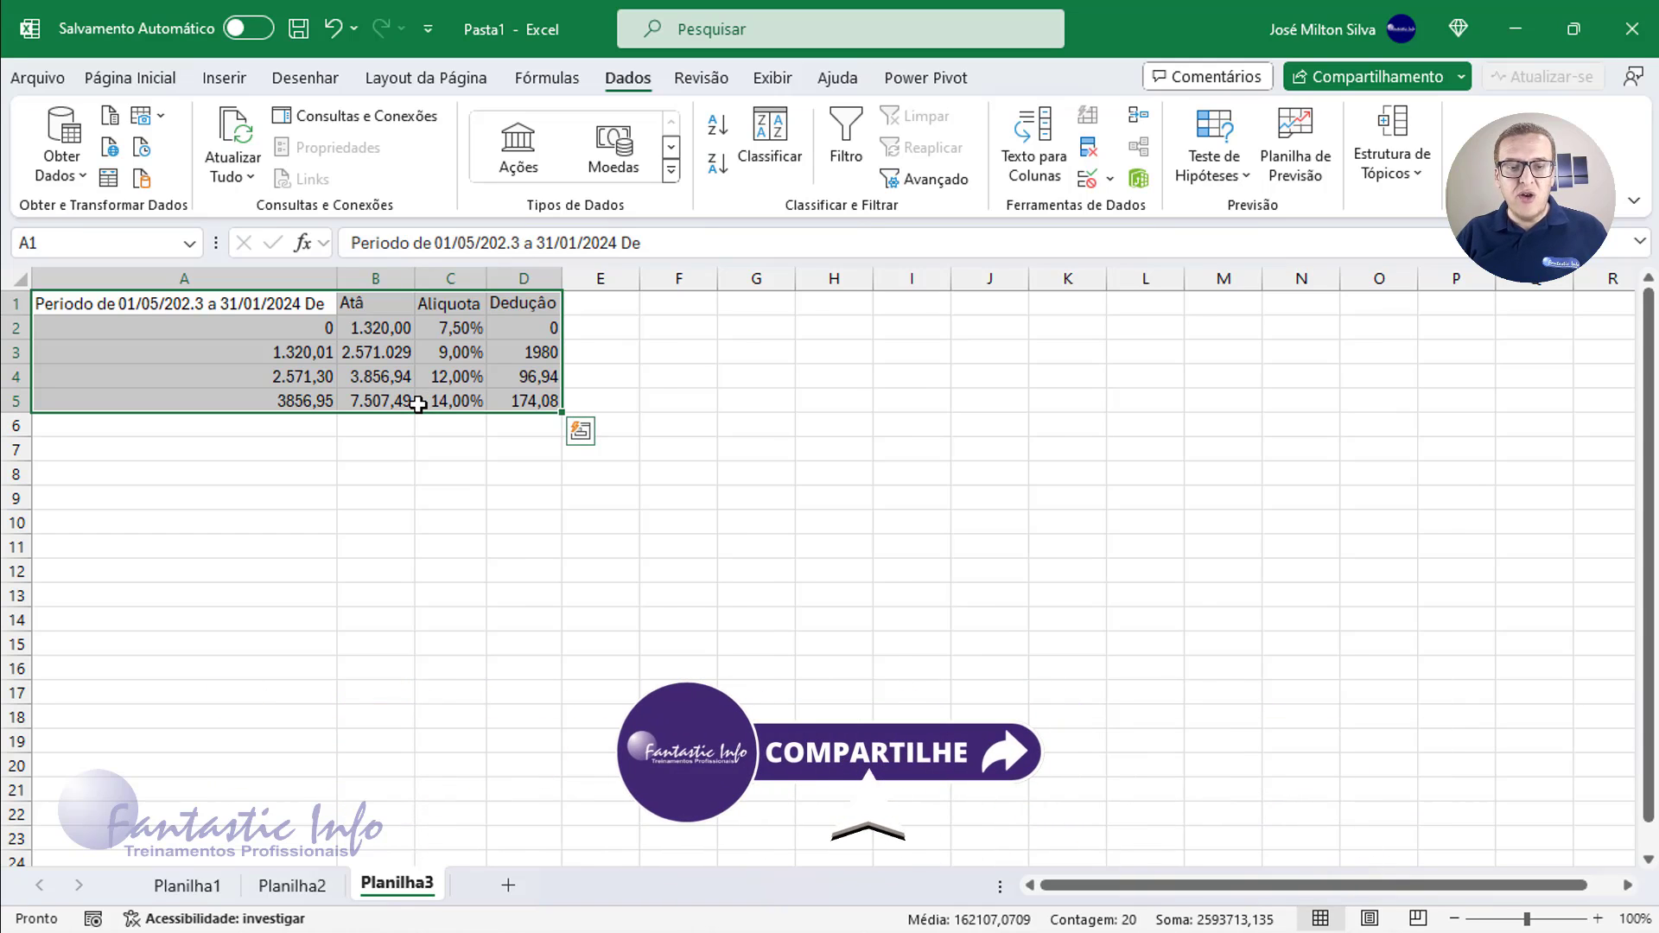
left_click(154, 80)
left_click(318, 376)
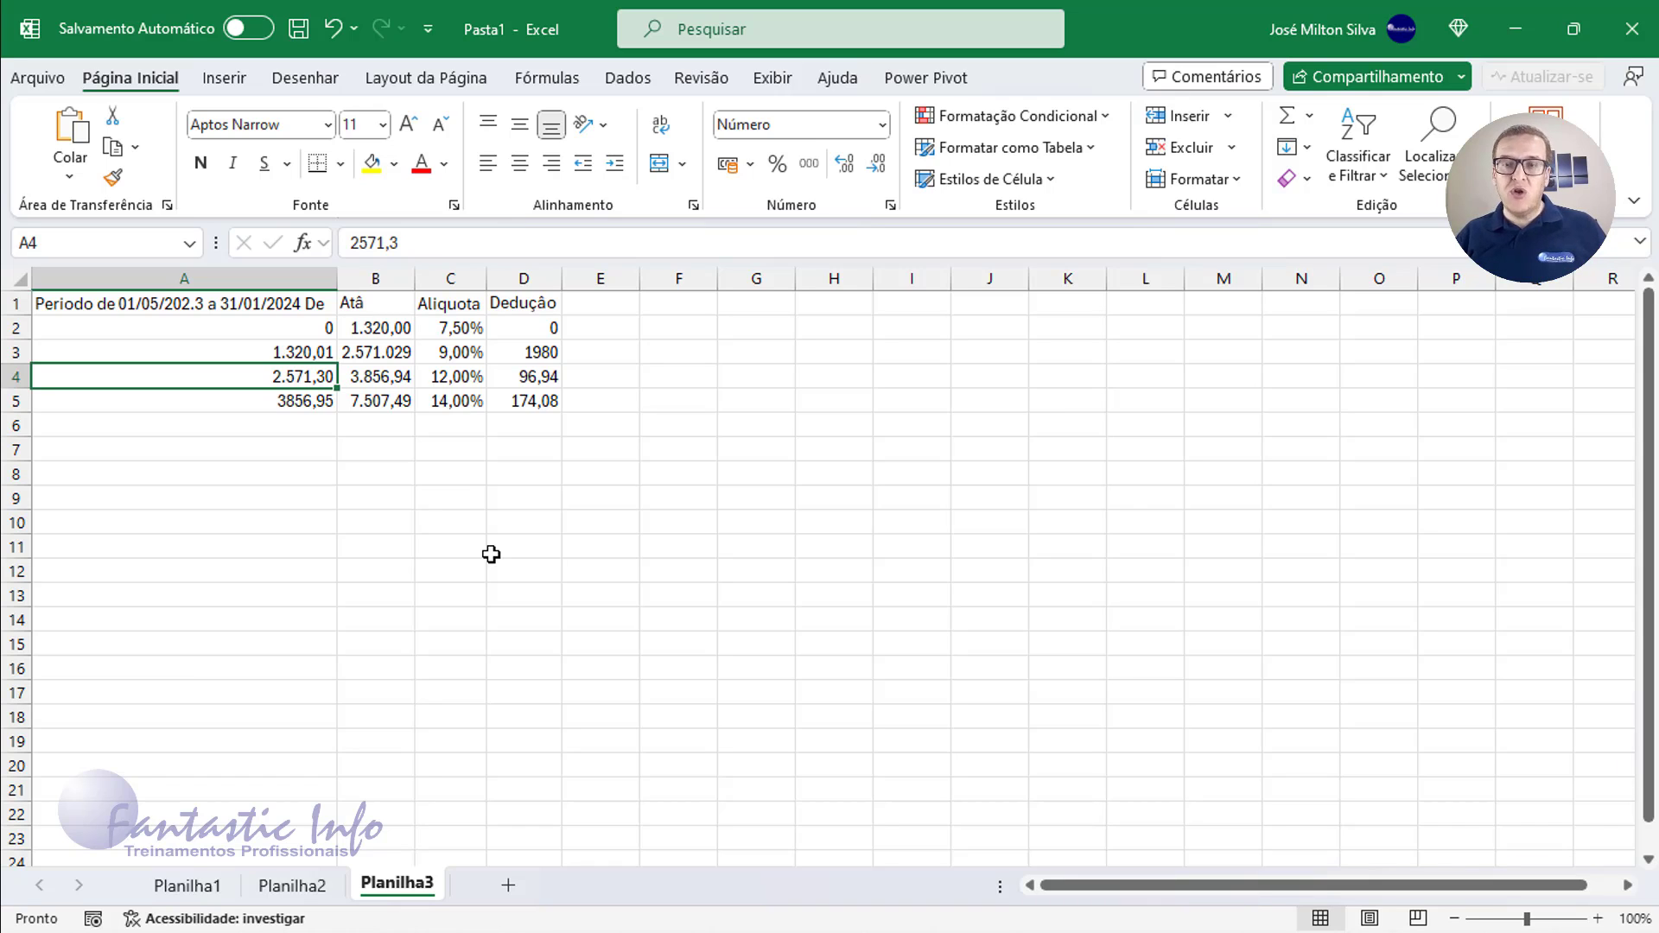
left_click(160, 449)
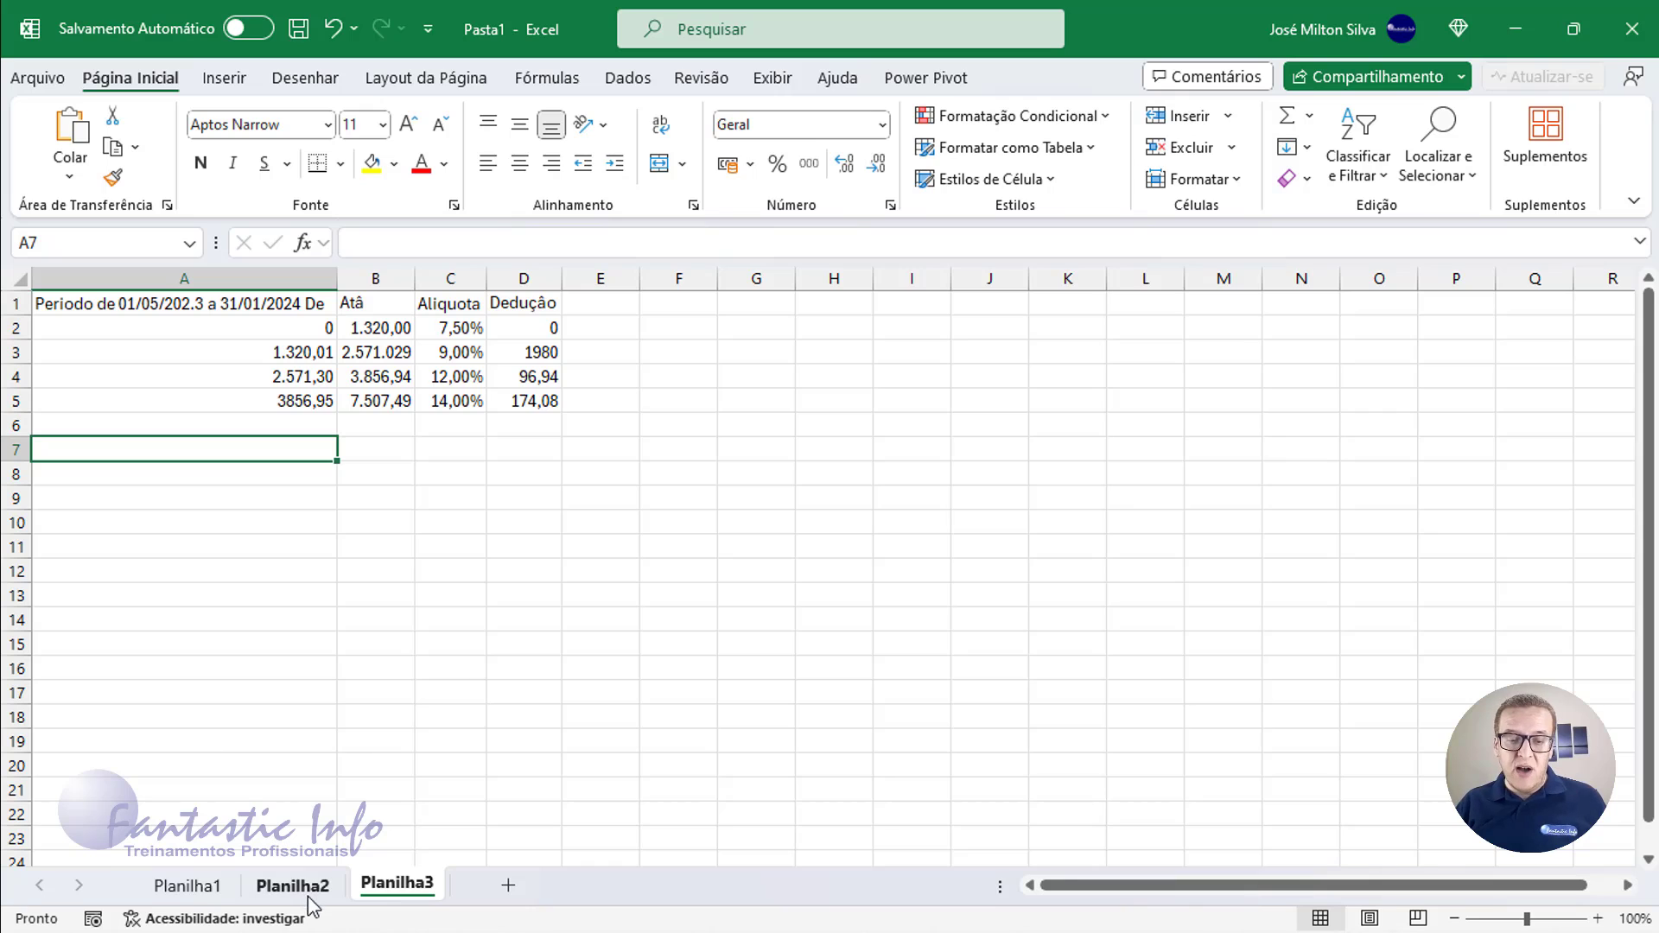
Return to Planilha1 with the 2005–2010 month-by-year table and show the Dados commands.
left_click(221, 886)
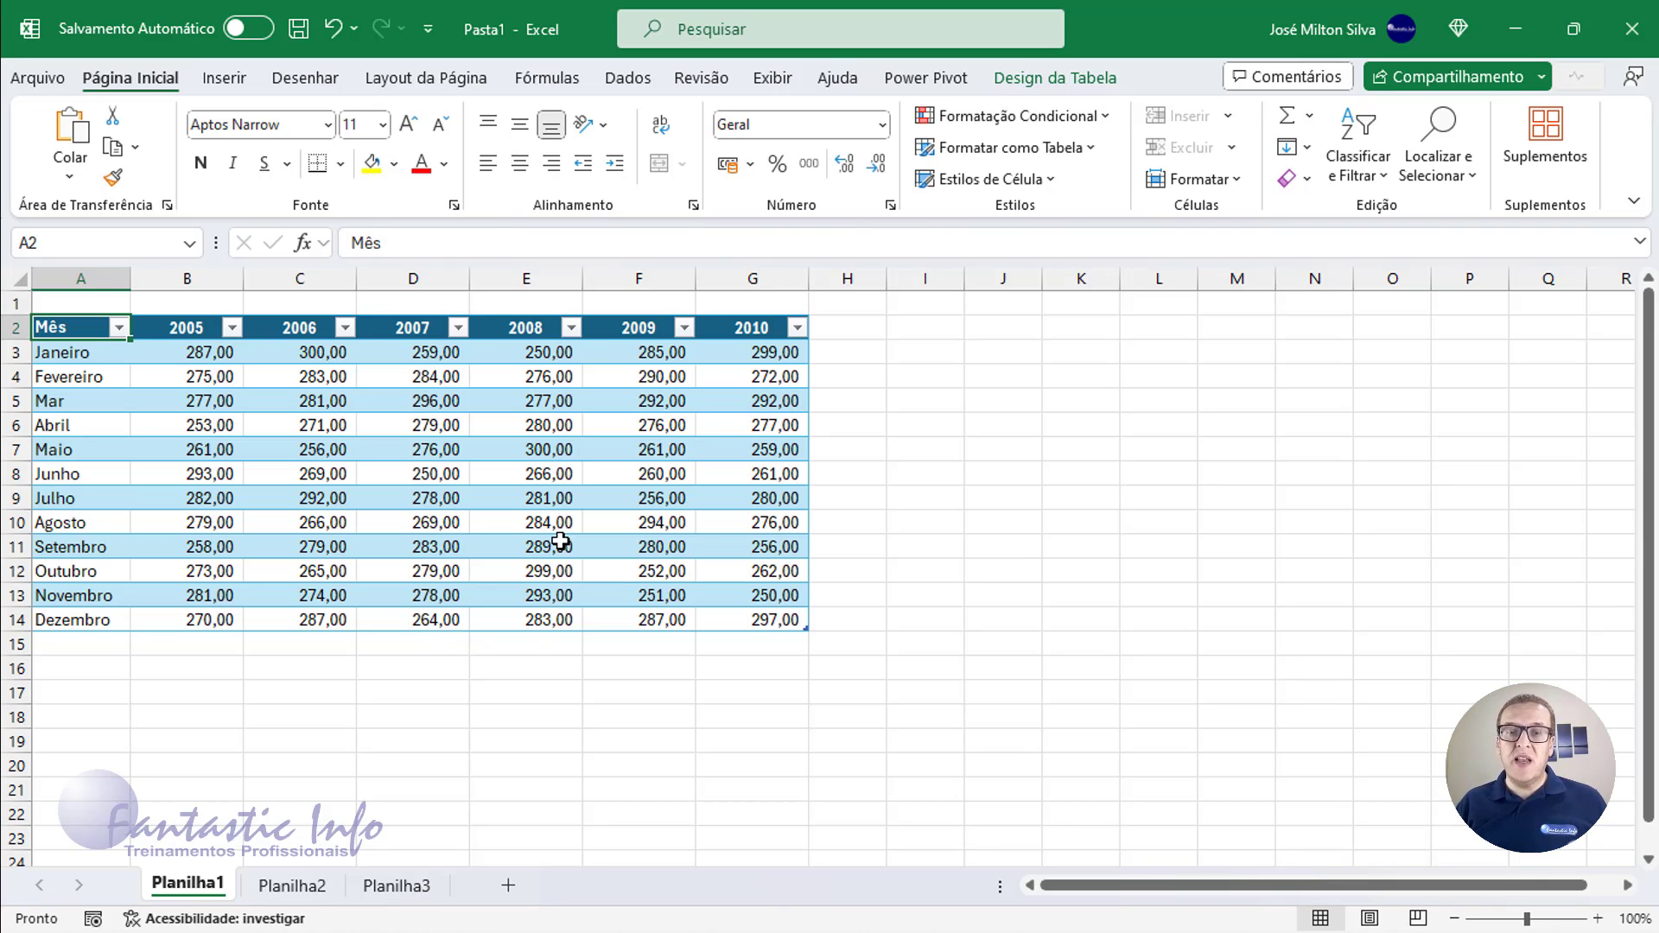
left_click(628, 78)
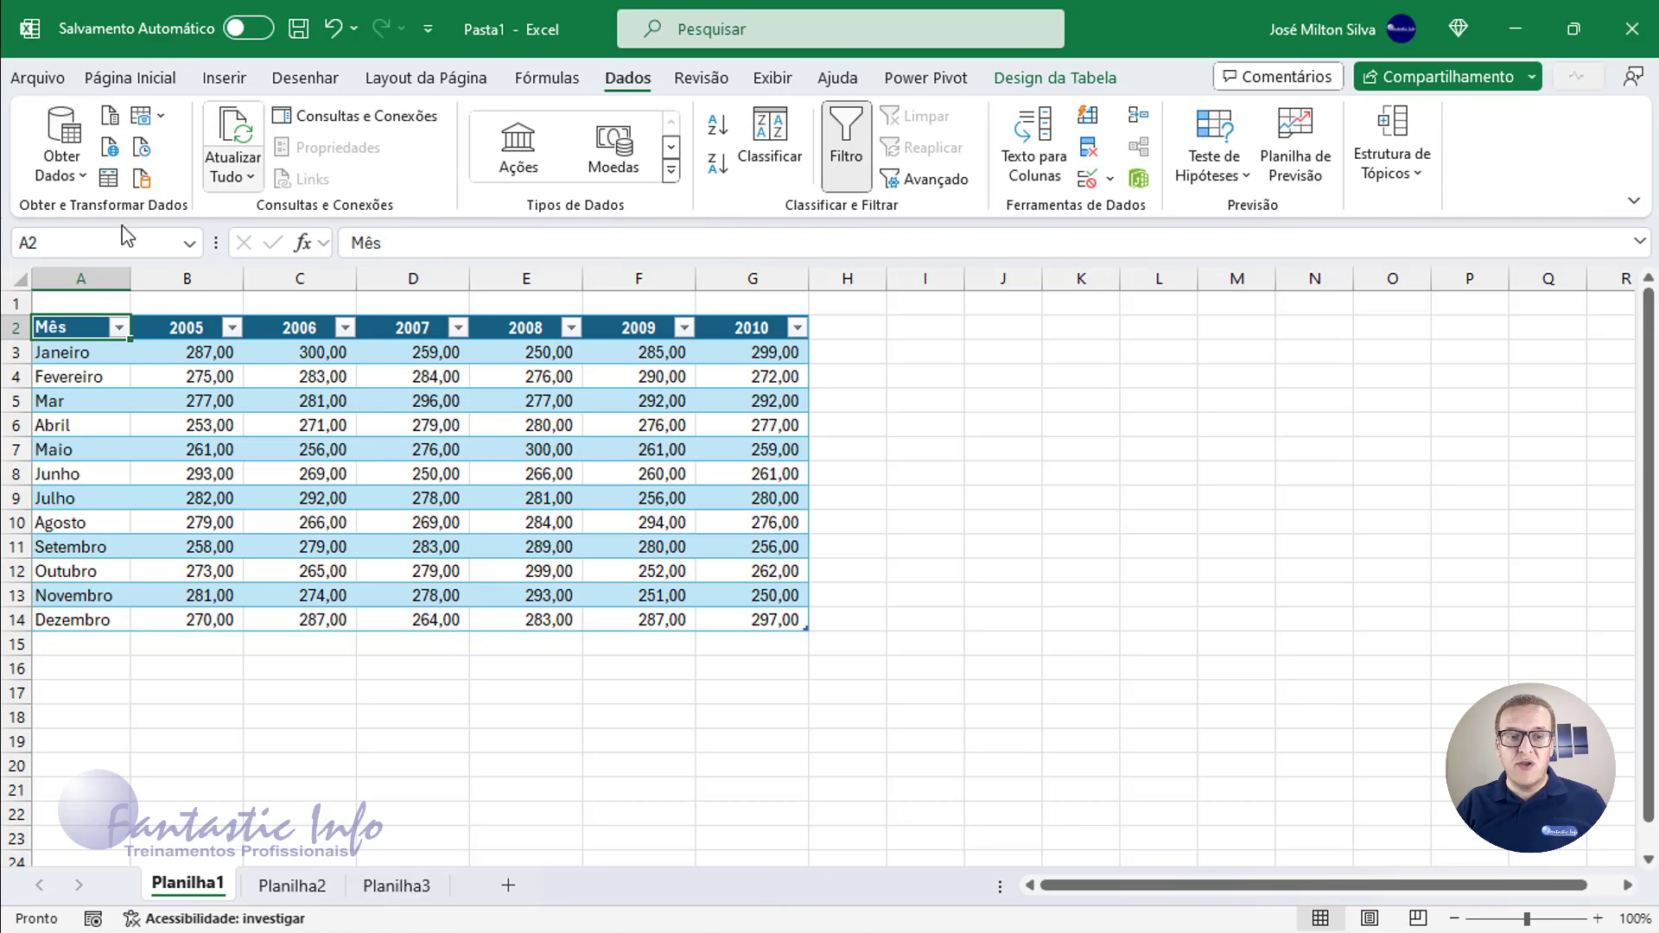
Open the Da Imagem dropdown listing Imagem de Arquivo and Imagem da Área de Transferência.
left_click(159, 121)
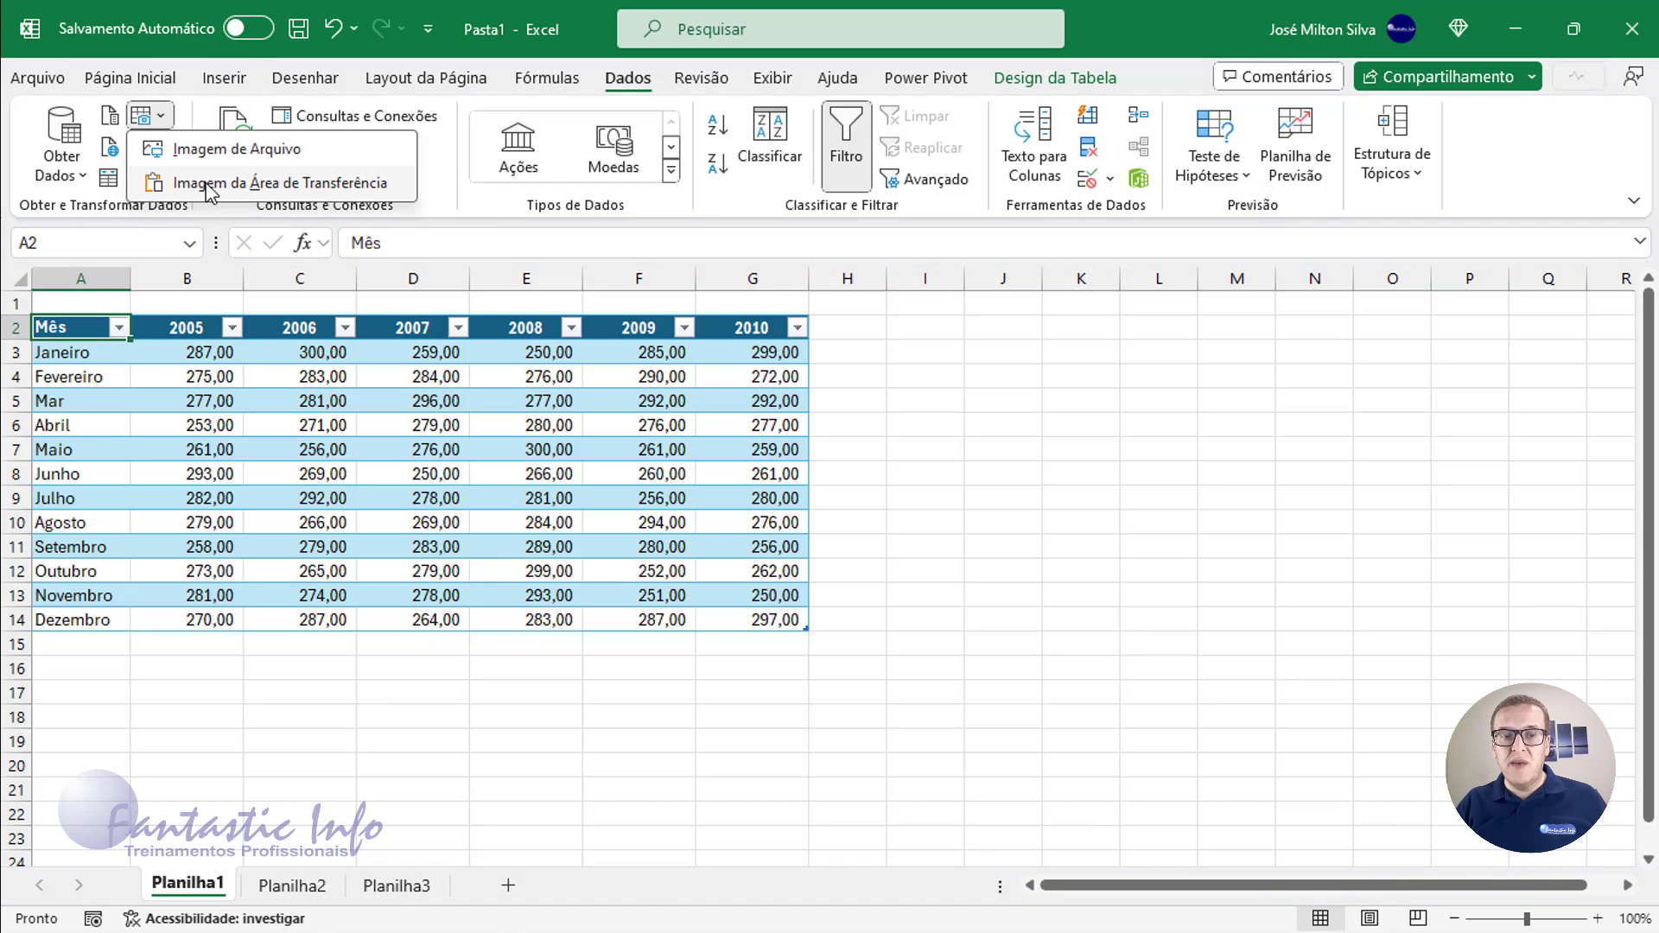